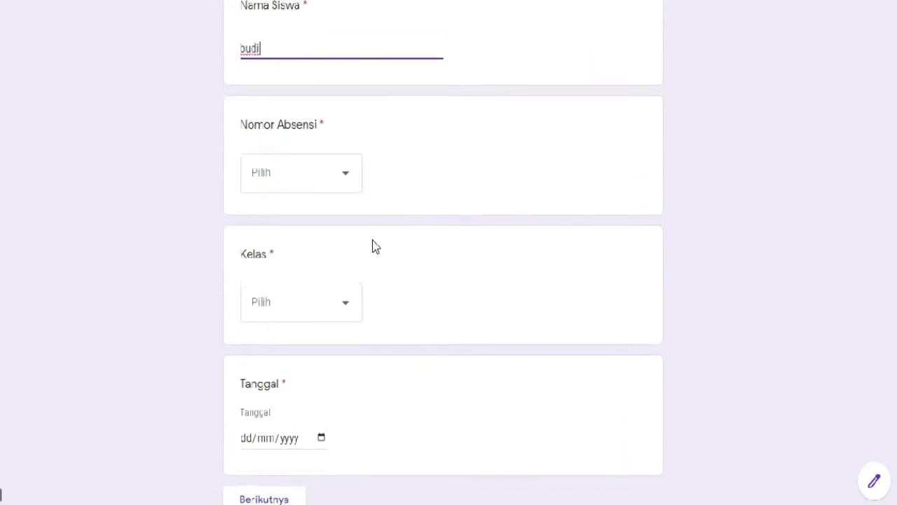
- Set Nomor Absensi to 2 and Kelas to 7 F in the student details
left_click(348, 179)
scroll(312, 168, "down", 6)
scroll(307, 164, "down", 8)
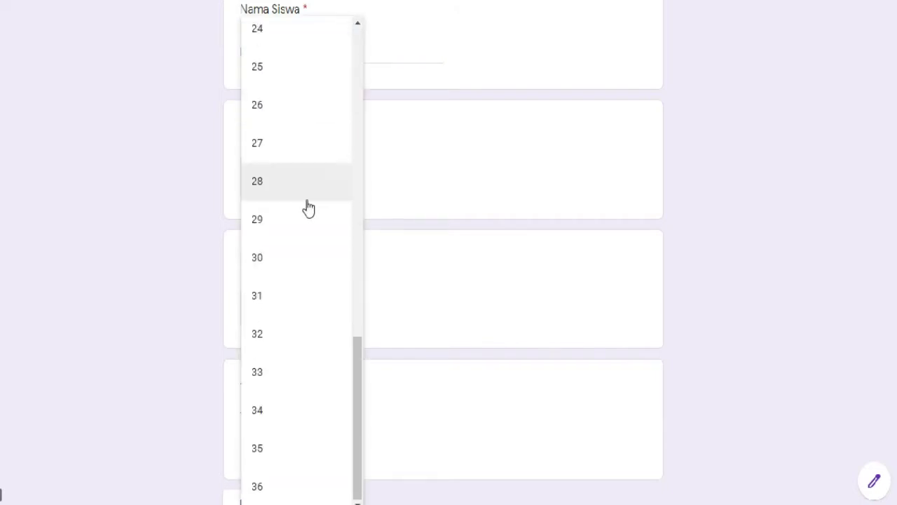
scroll(315, 274, "up", 12)
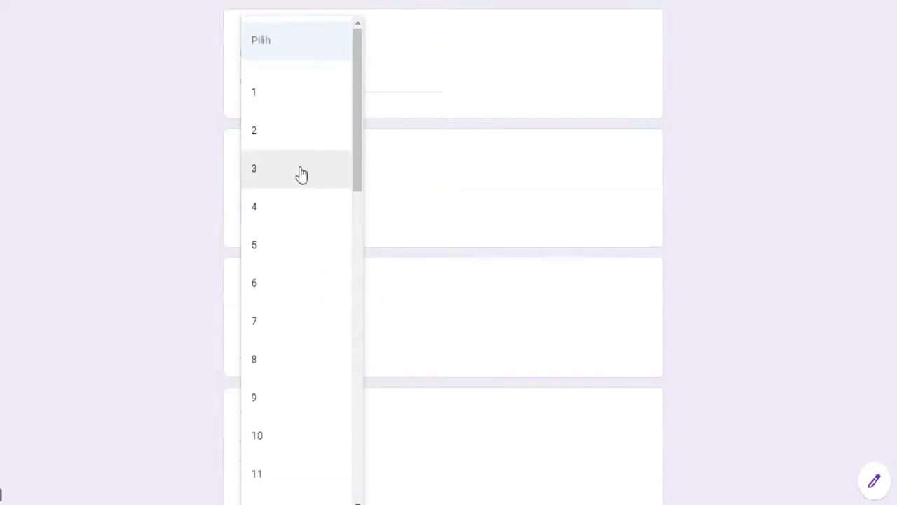
left_click(304, 136)
scroll(342, 301, "down", 3)
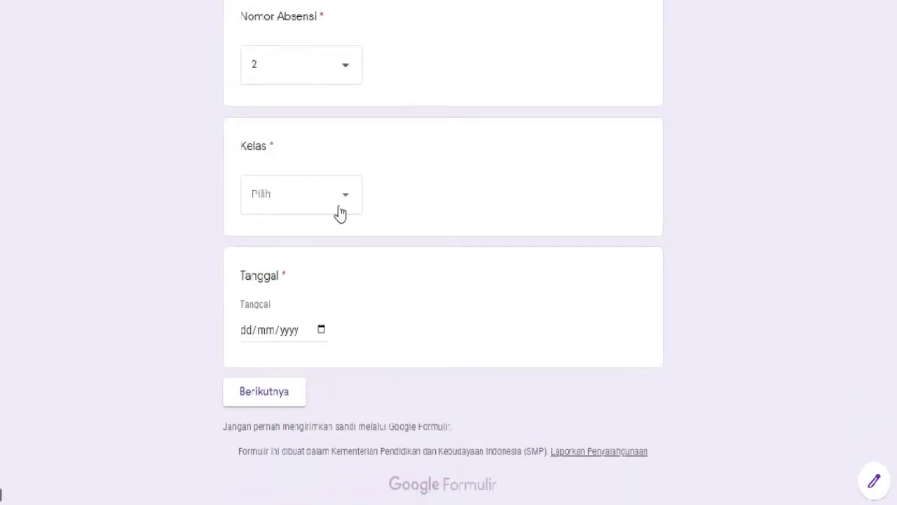
left_click(337, 198)
left_click(269, 396)
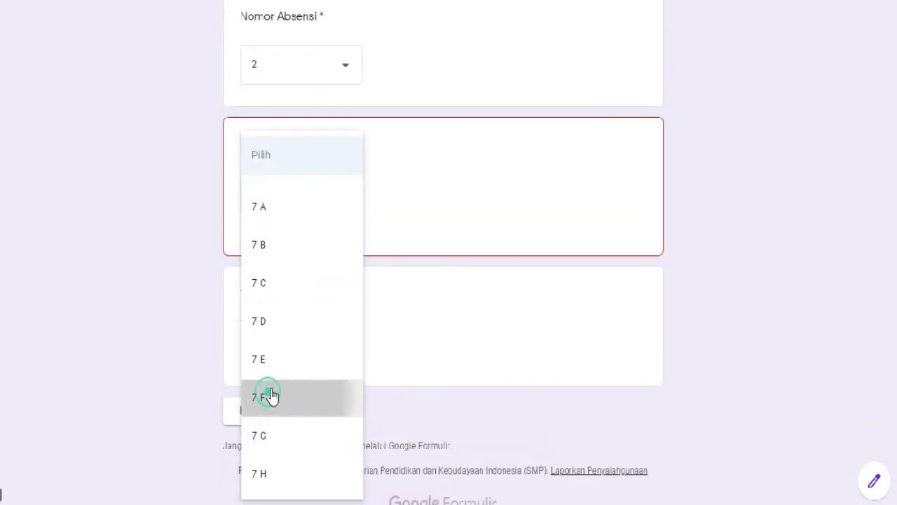
- Enter 06/01/2021 as the Tanggal and continue to the next section of the form
left_click(247, 331)
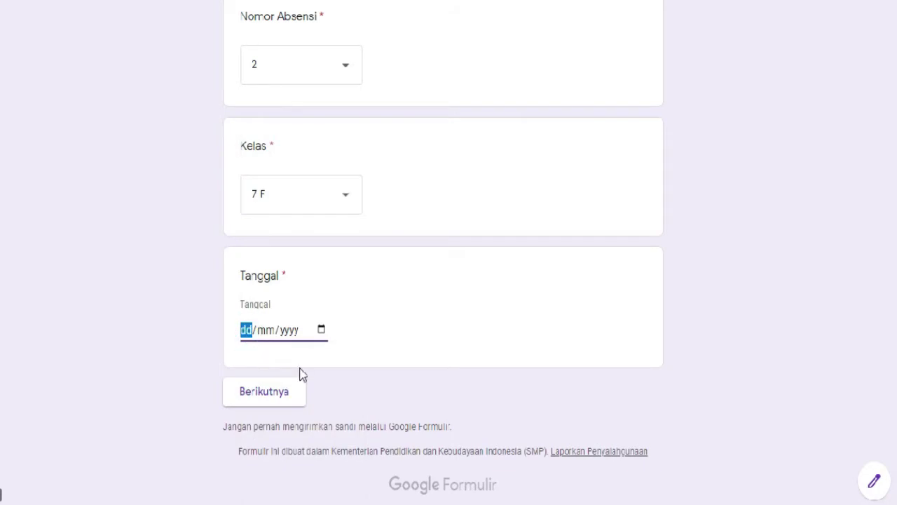
type("06/0")
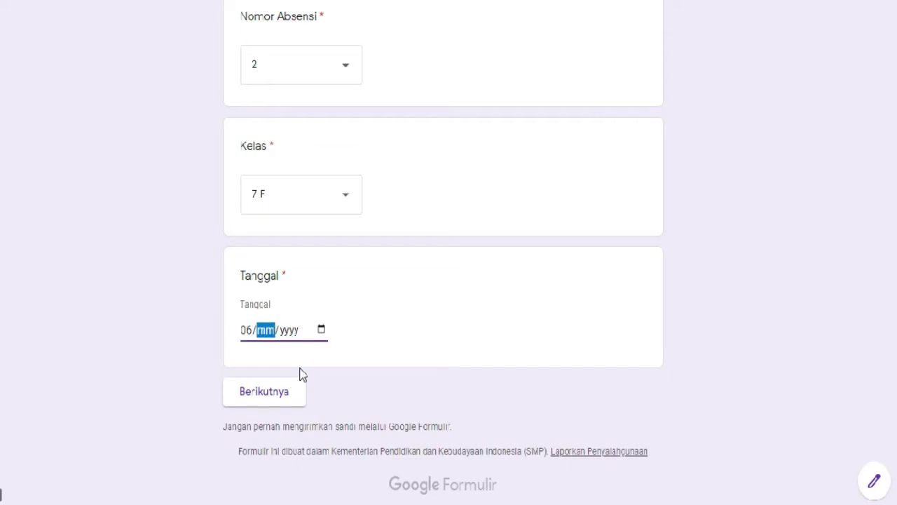
type("1")
key("Tab")
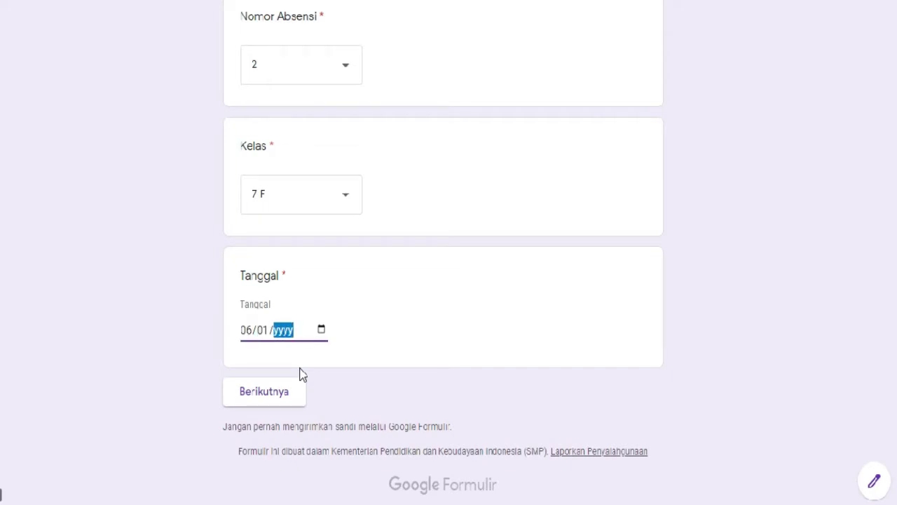
type("2021")
left_click(285, 398)
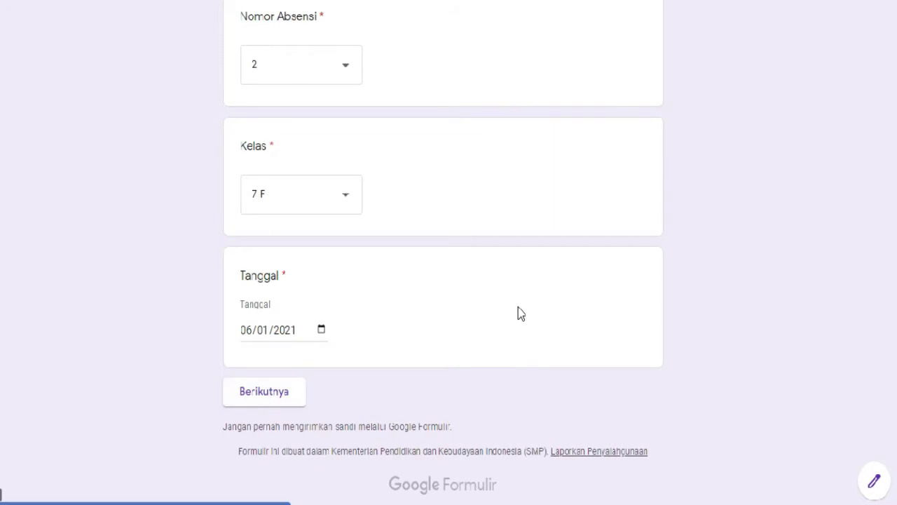
- Play the embedded Organisasi Kehidupan video, look over the questions below it, and pause the video
scroll(512, 287, "down", 3)
scroll(512, 288, "up", 2)
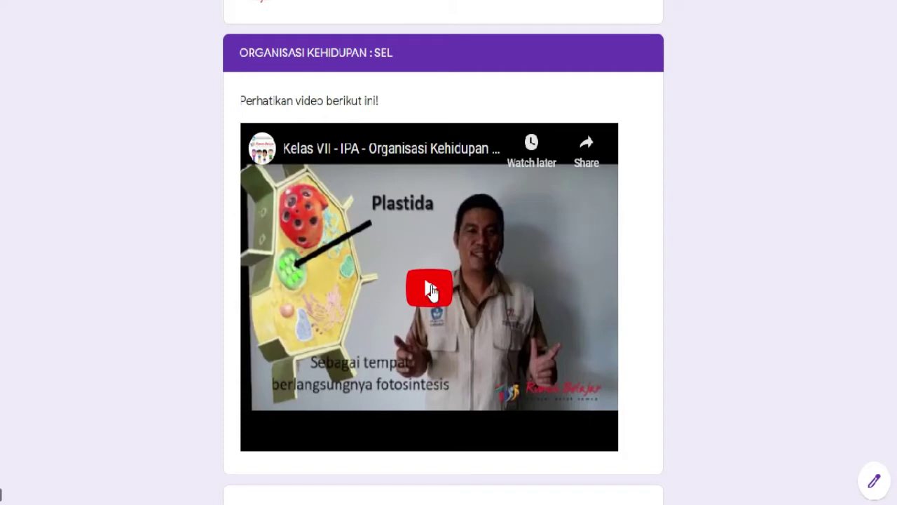
left_click(431, 289)
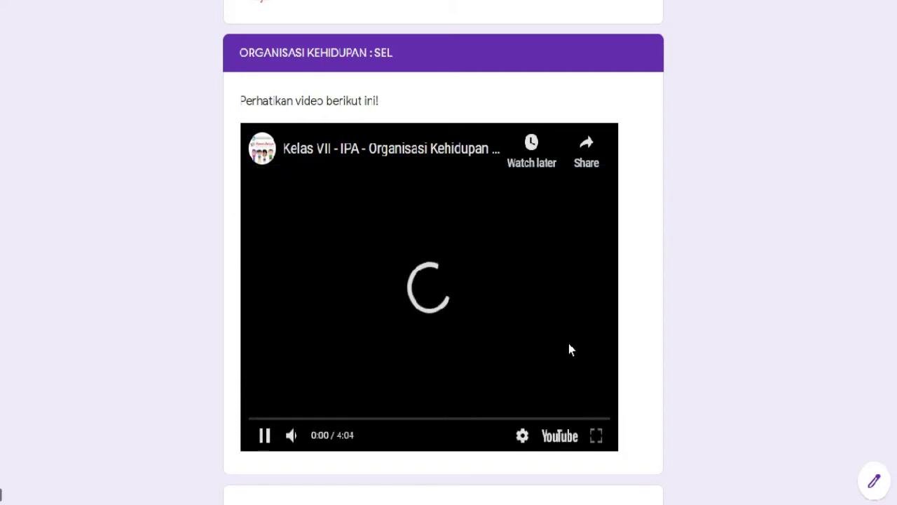
scroll(394, 401, "down", 8)
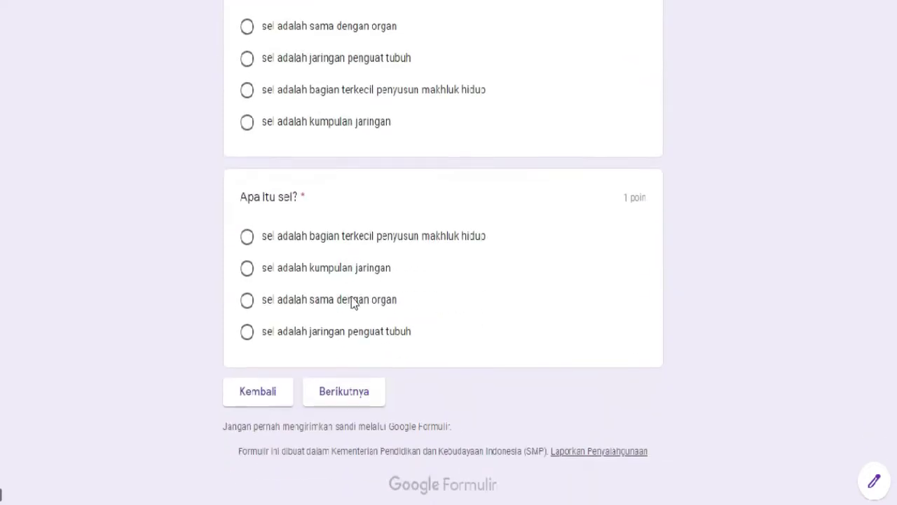
scroll(352, 355, "up", 5)
scroll(369, 310, "down", 2)
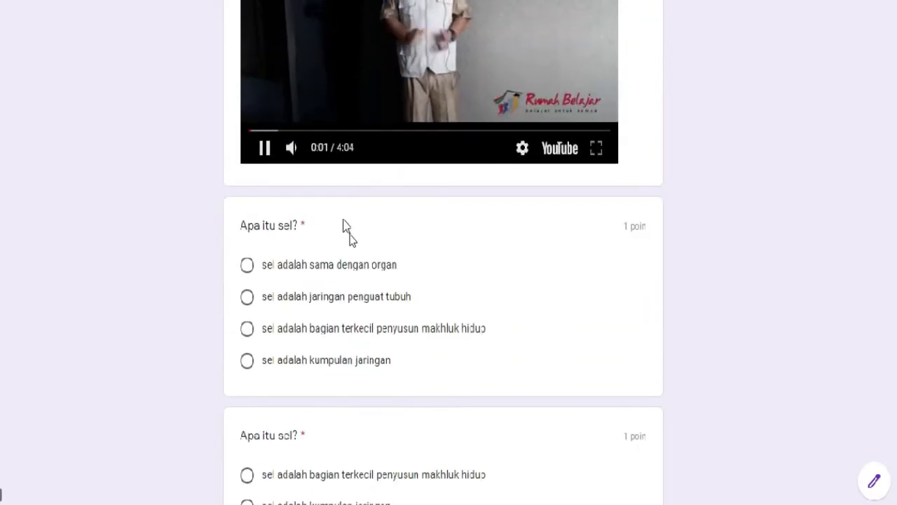
left_click(266, 149)
- Answer the first "Apa itu sel?" question with "sel adalah sama dengan organ" and the second with "sel adalah kumpulan jaringan"
scroll(313, 213, "down", 3)
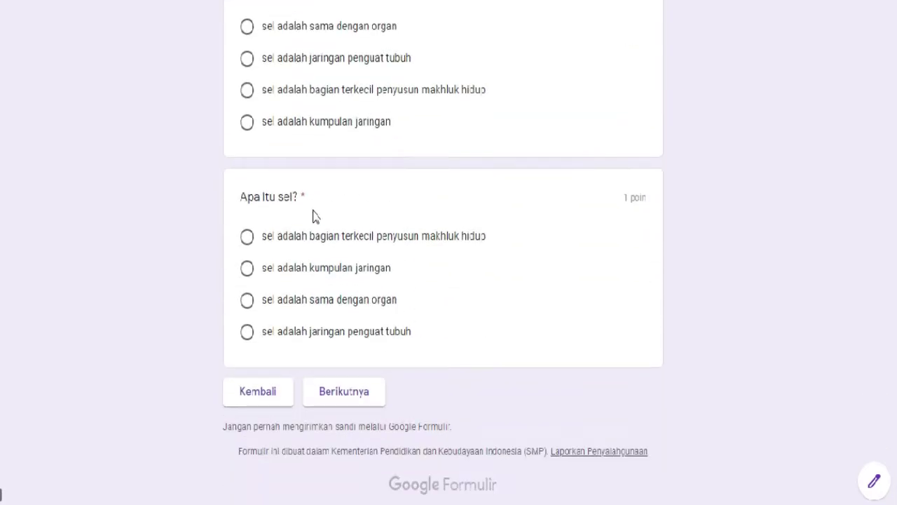
left_click(248, 28)
left_click(247, 271)
scroll(354, 371, "up", 1)
scroll(360, 389, "down", 1)
- Continue to the Terima kasih section, submit the form and open the score page
left_click(343, 394)
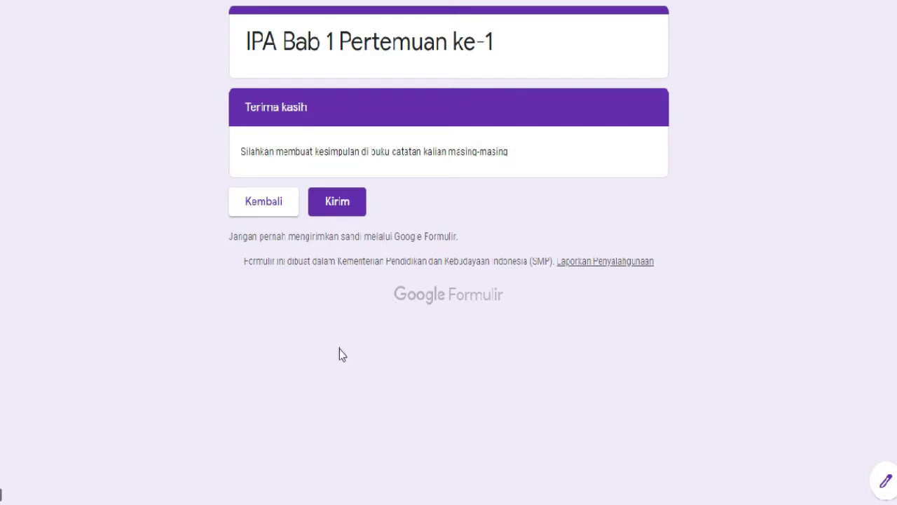
left_click(342, 207)
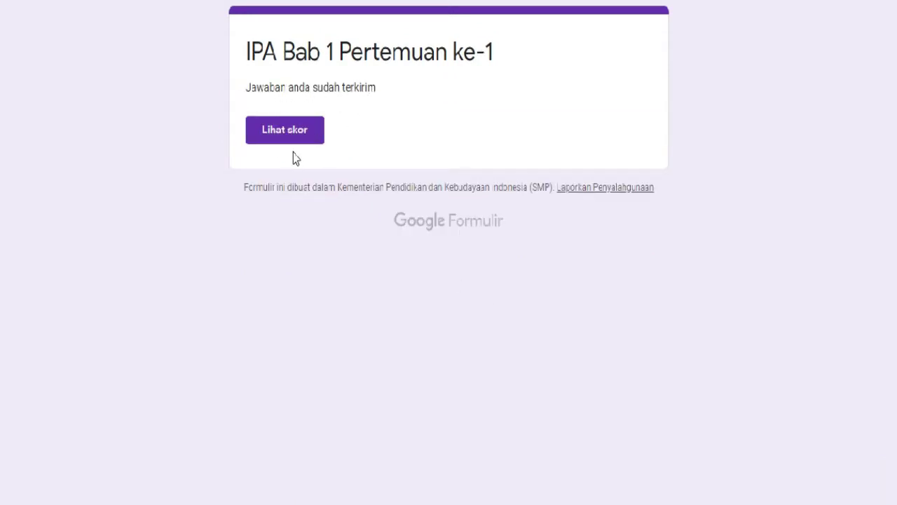
left_click(284, 134)
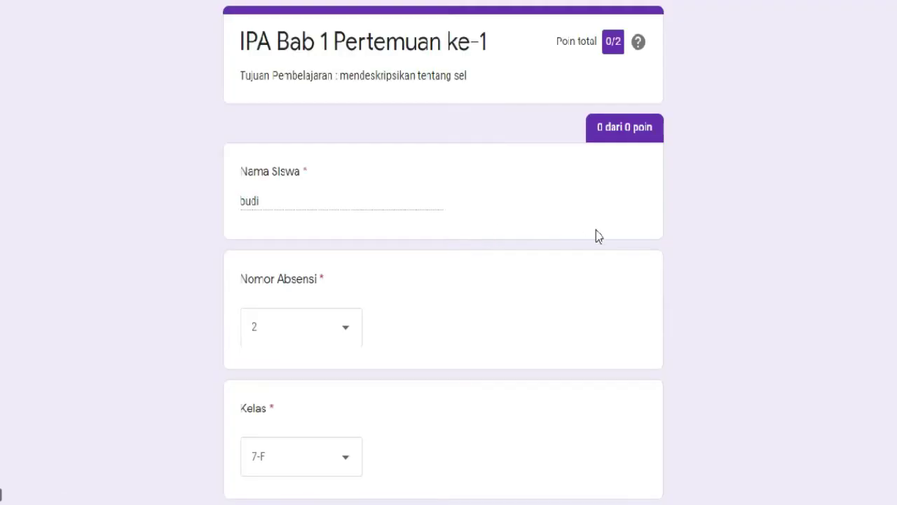
- Examine the total score and compare the chosen answers with the correct answers for both "Apa itu sel?" questions
scroll(353, 171, "down", 3)
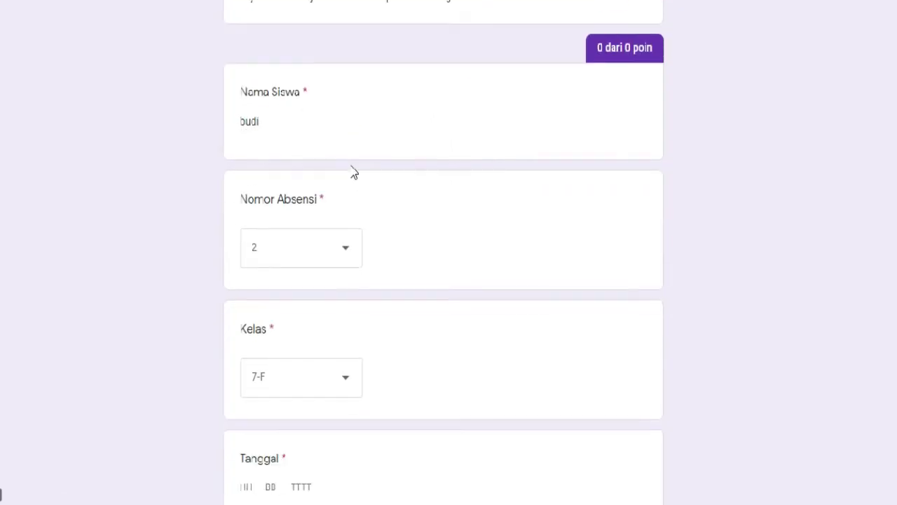
scroll(411, 181, "up", 3)
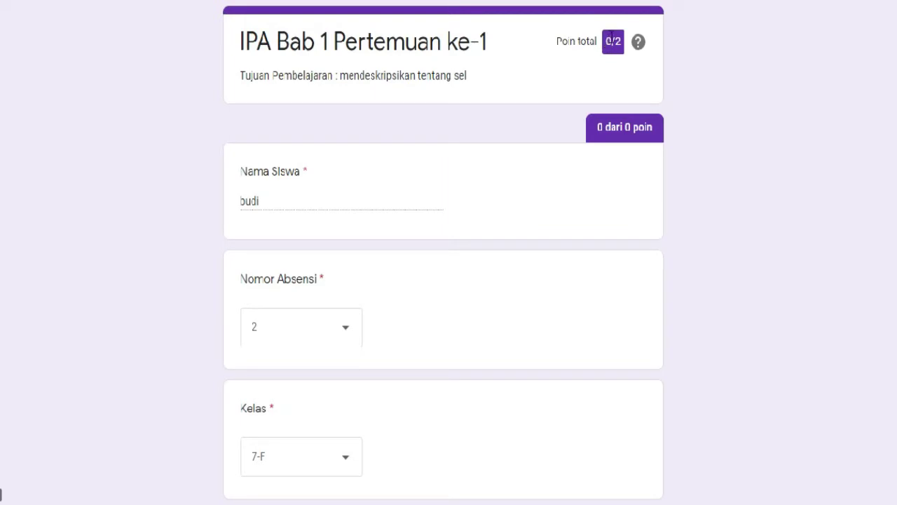
scroll(472, 224, "down", 5)
scroll(473, 224, "up", 5)
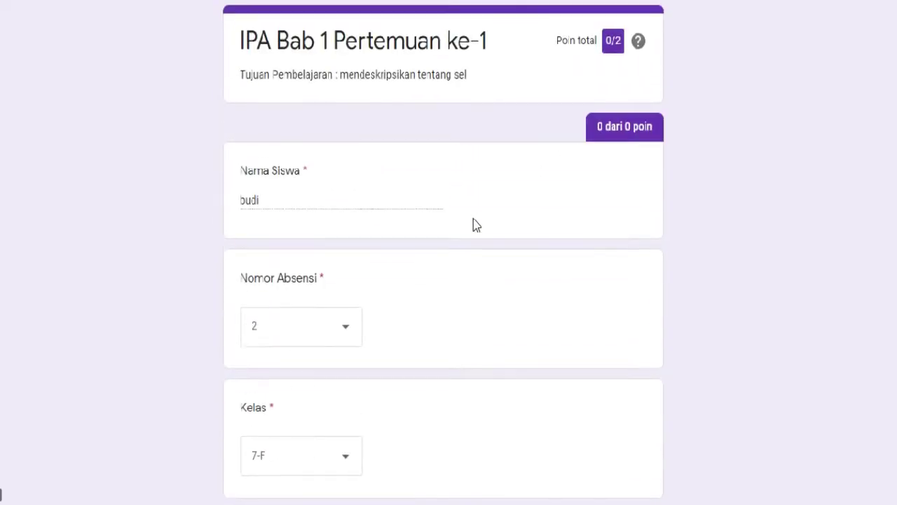
scroll(474, 224, "down", 9)
scroll(474, 223, "down", 7)
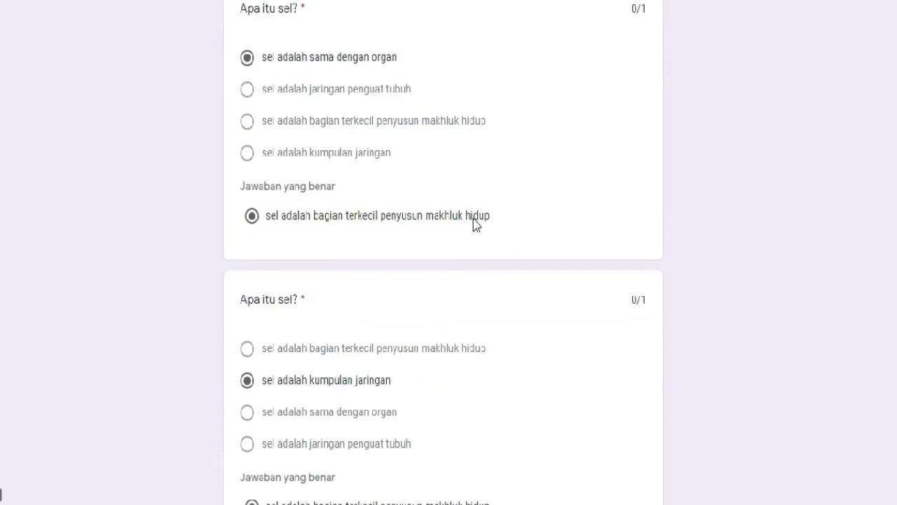
scroll(474, 223, "up", 2)
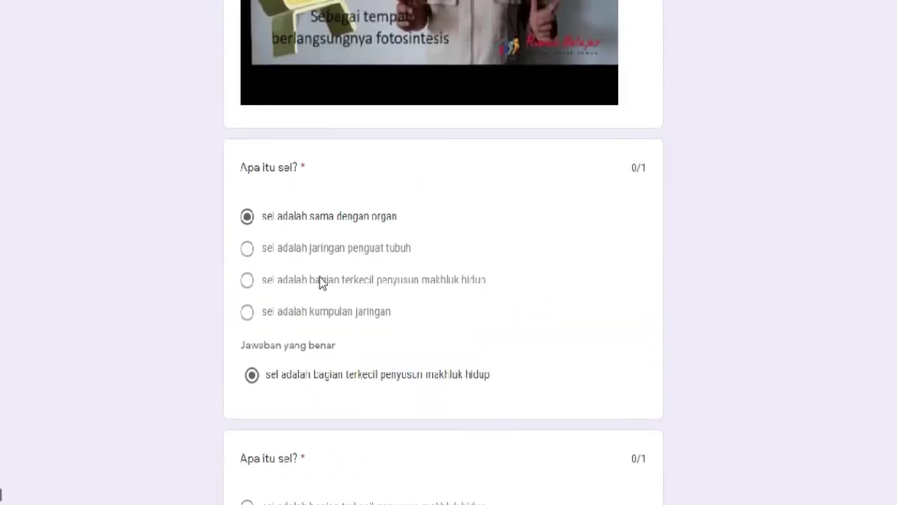
scroll(320, 279, "down", 1)
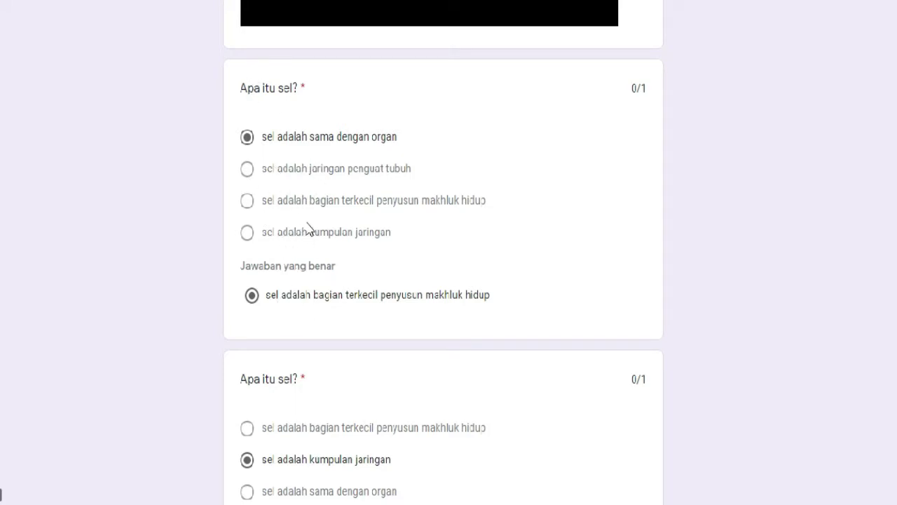
scroll(317, 212, "down", 4)
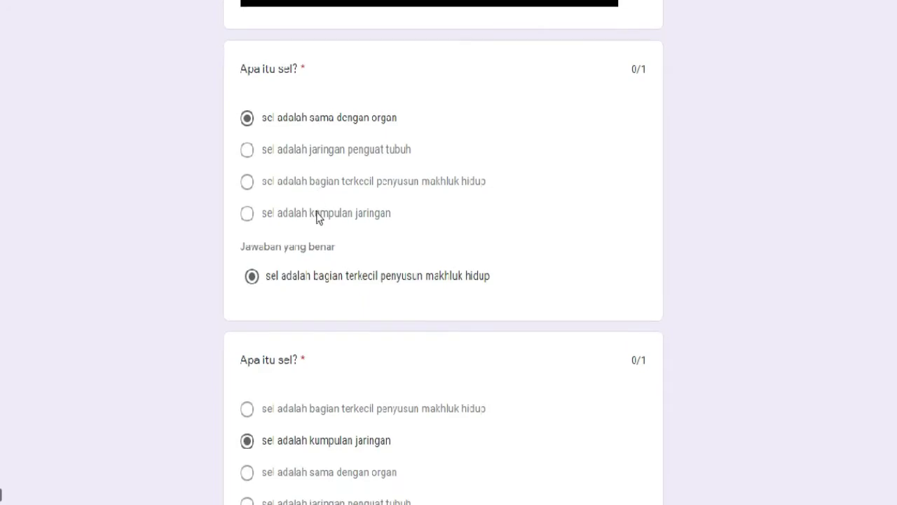
scroll(317, 223, "up", 5)
scroll(311, 187, "down", 1)
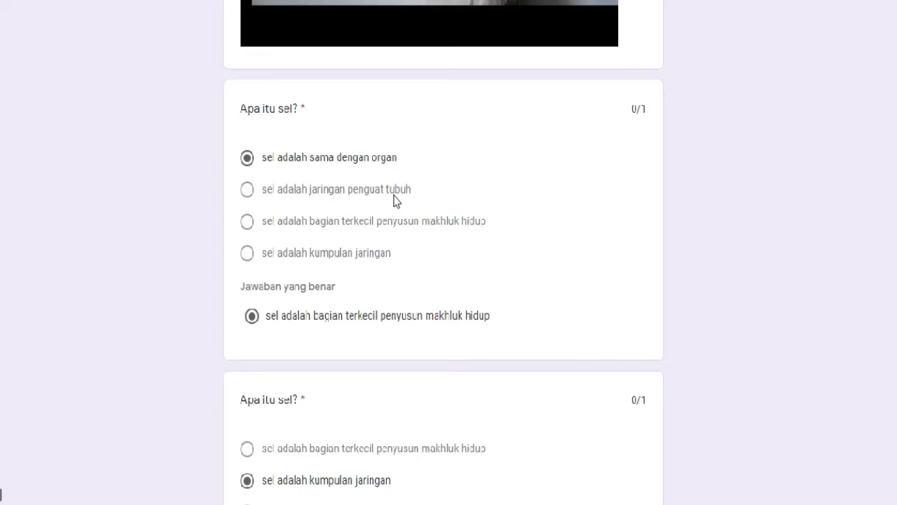
scroll(335, 198, "down", 5)
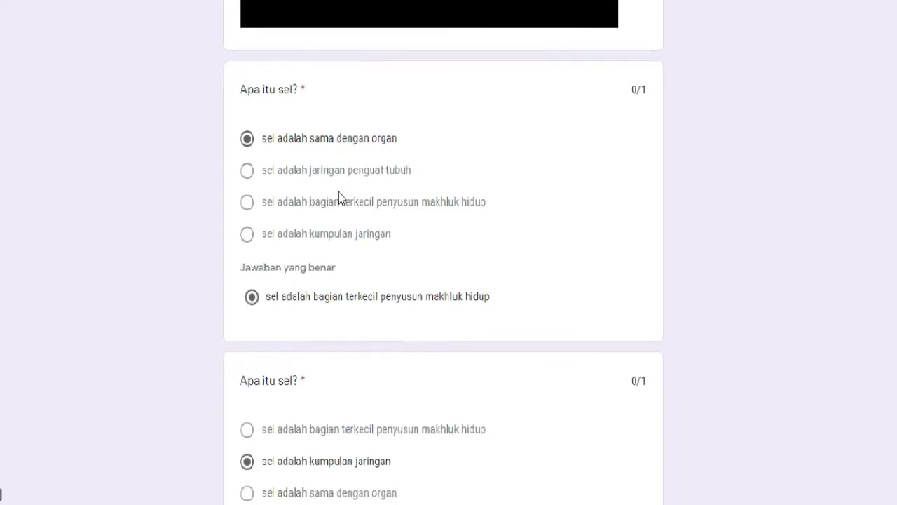
scroll(377, 204, "up", 8)
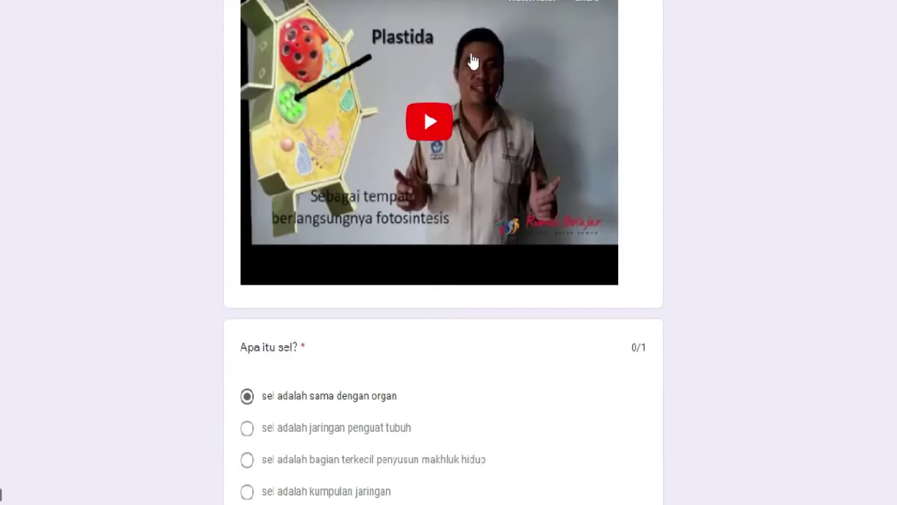
scroll(354, 273, "down", 6)
scroll(387, 197, "up", 1)
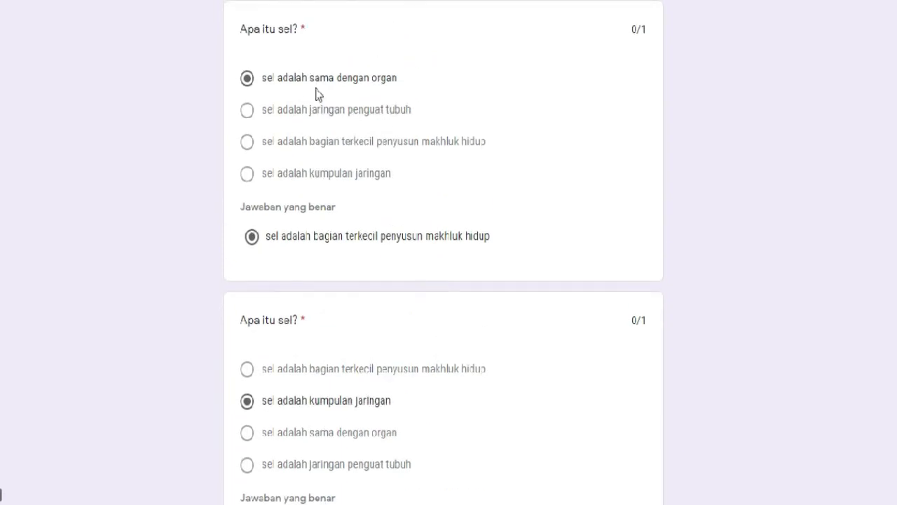
scroll(309, 217, "down", 3)
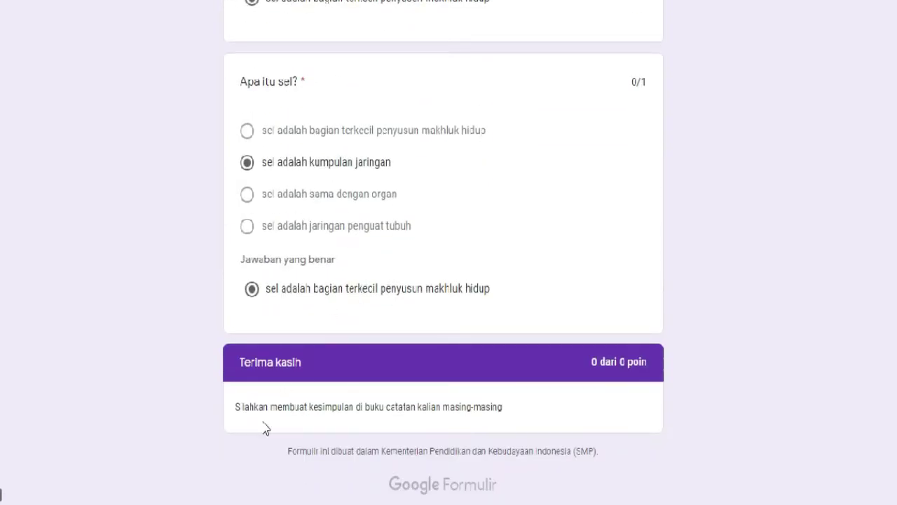
scroll(546, 397, "up", 20)
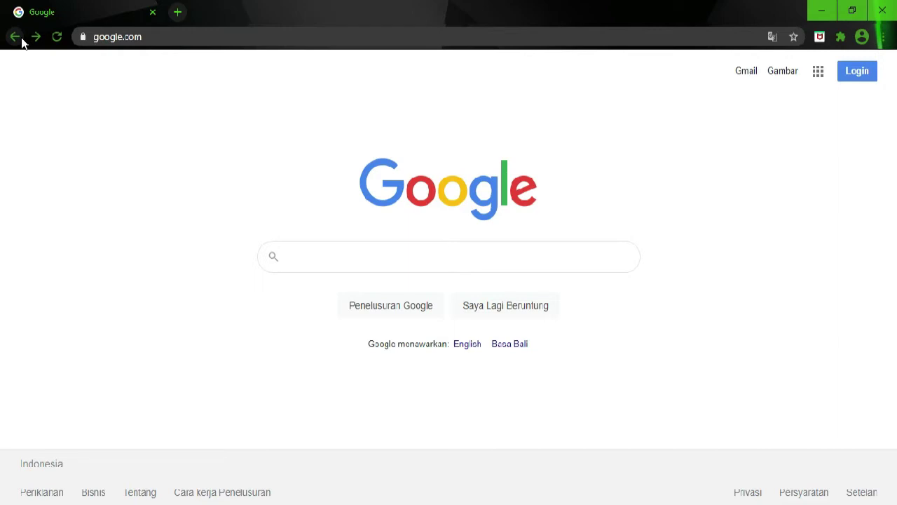
- Search Google for "youtube" and open the YouTube website from the results
type("you")
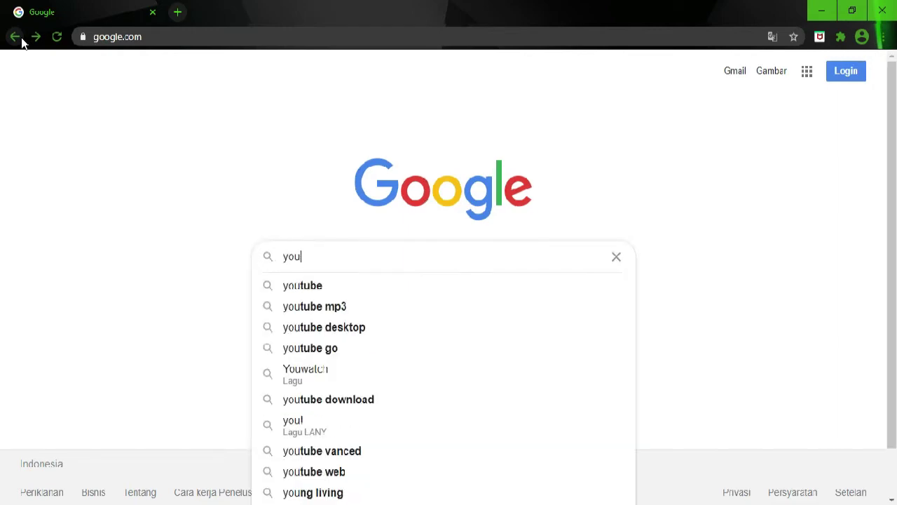
type("tube")
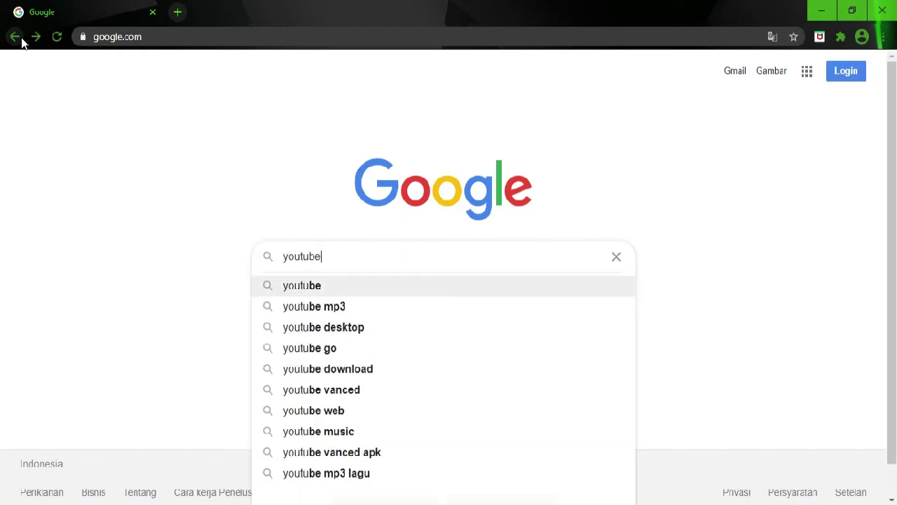
key("Return")
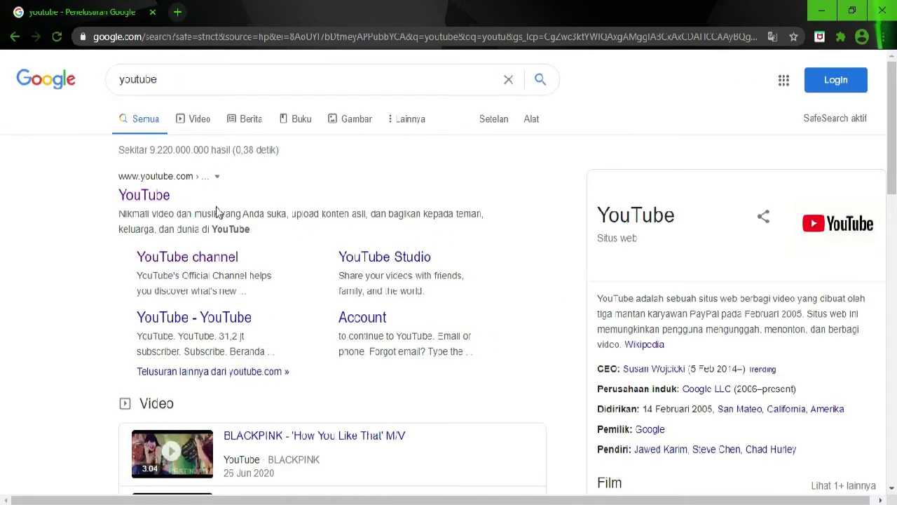
left_click(155, 199)
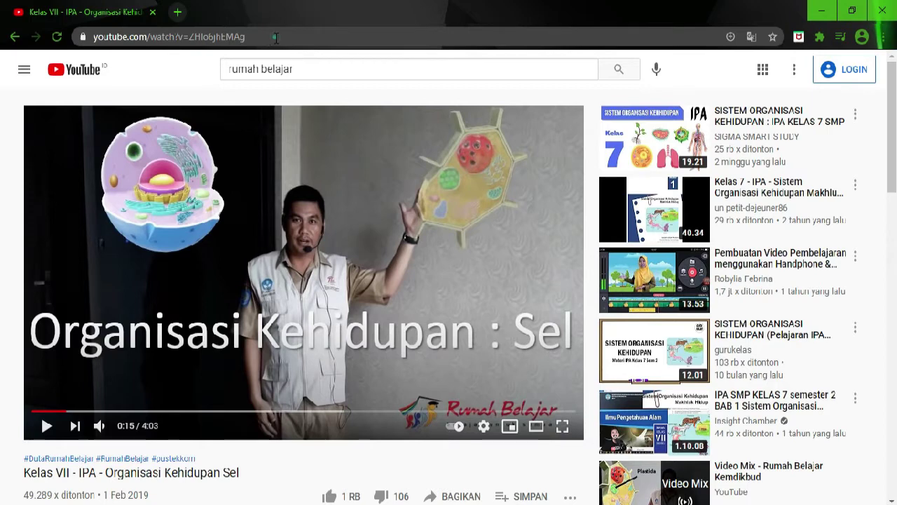
- Copy the web address of the video "Kelas VII - IPA - Organisasi Kehidupan Sel"
left_click(275, 37)
right_click(226, 37)
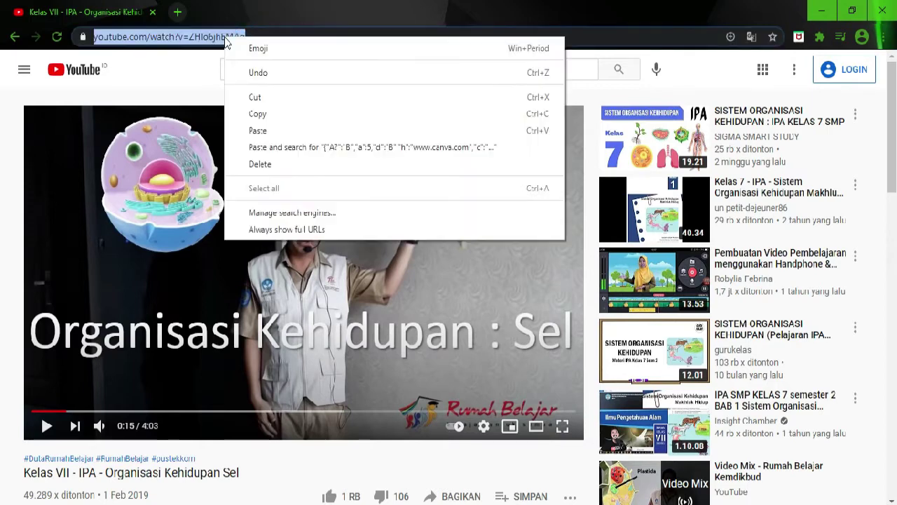
left_click(258, 114)
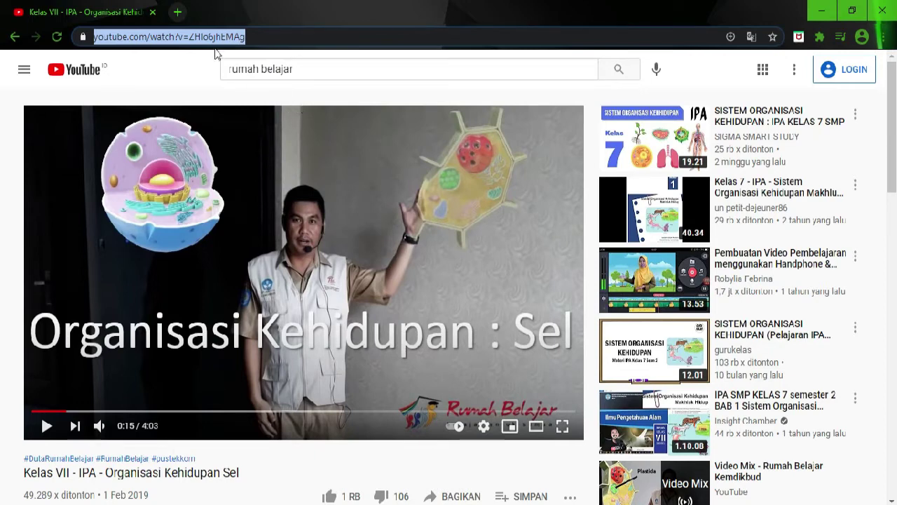
- Search Google for "google drive" in a new browser tab and open My Drive through the Google Drive website
left_click(179, 12)
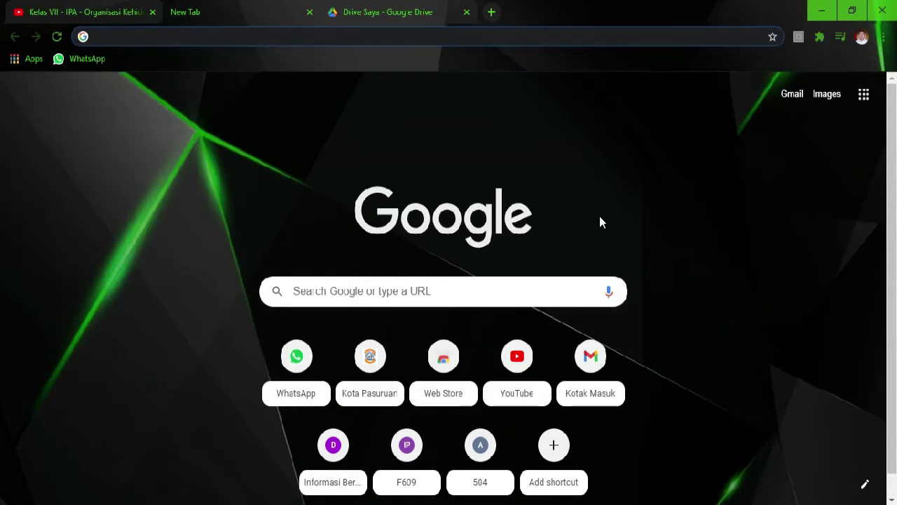
type("goo")
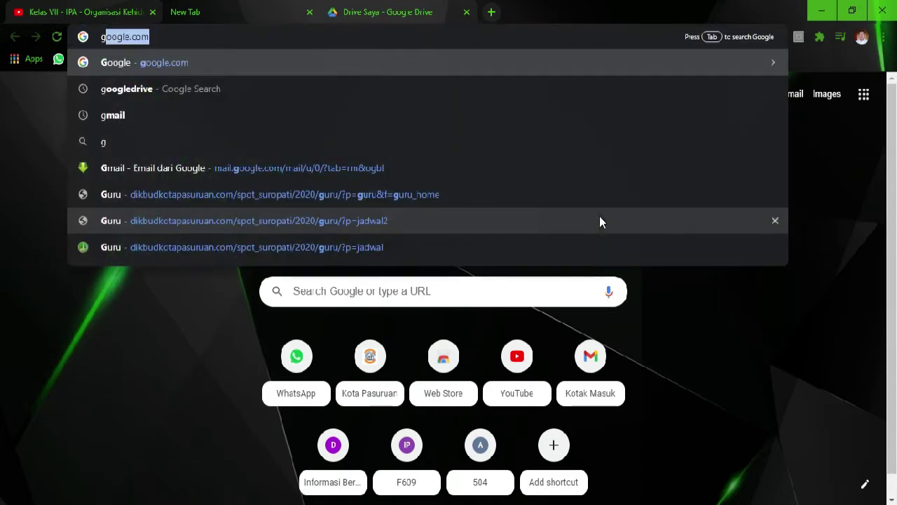
type("g dr")
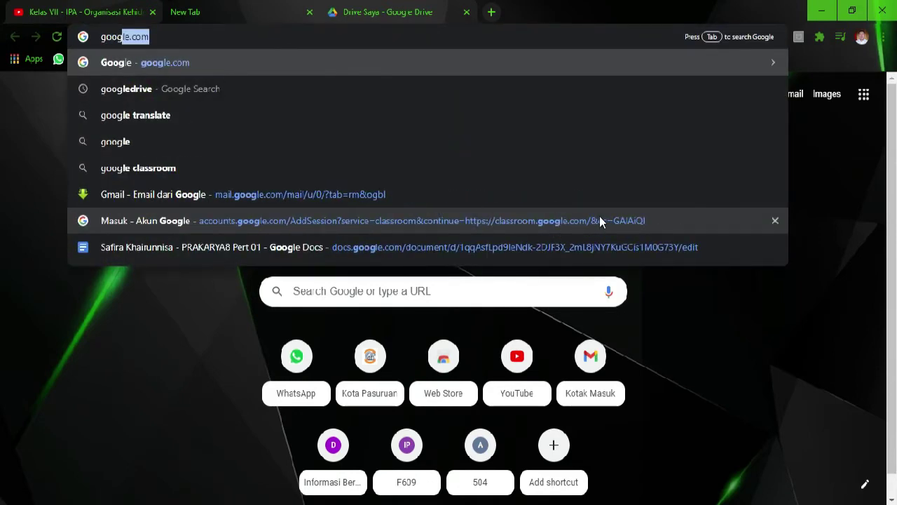
key("BackSpace")
key("BackSpace")
key("BackSpace")
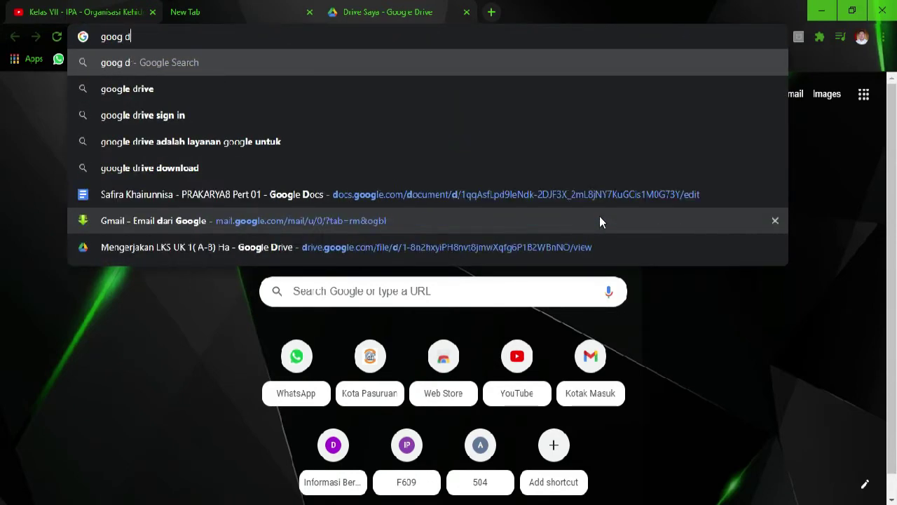
type("le dribv")
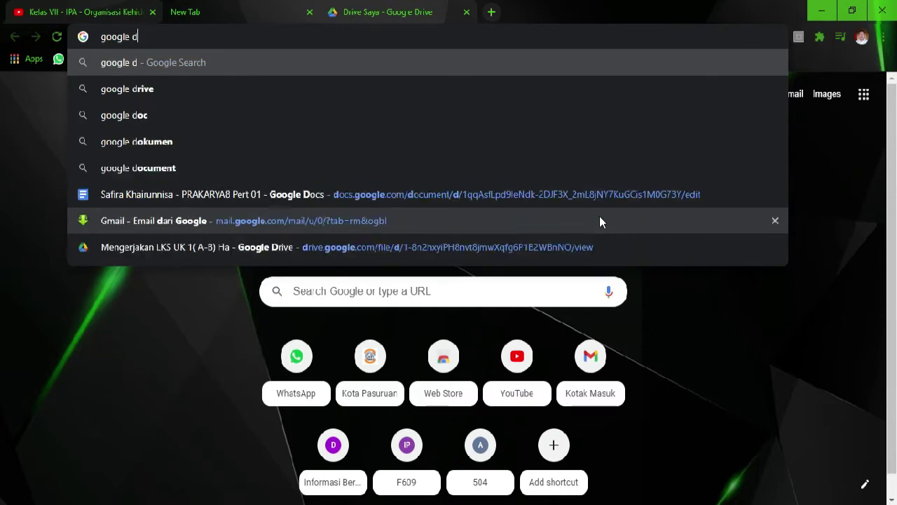
key("BackSpace")
key("BackSpace")
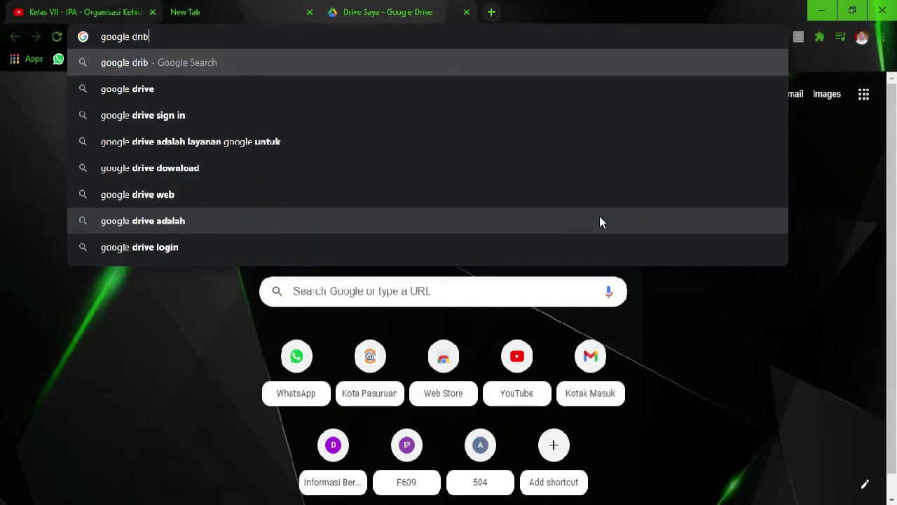
type("ve")
key("Return")
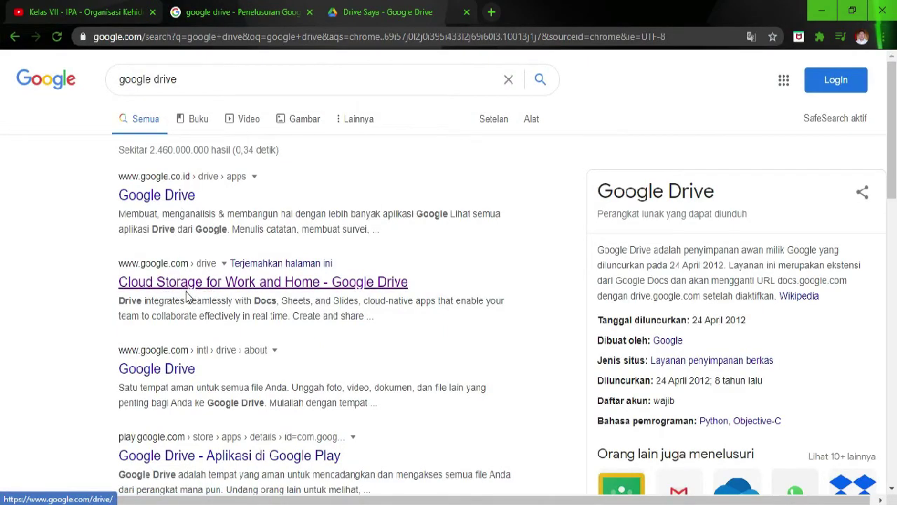
left_click(274, 287)
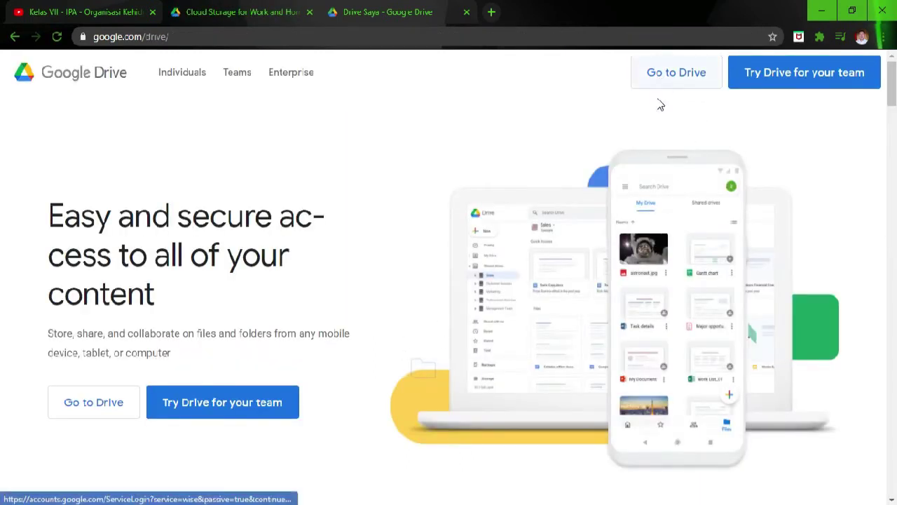
left_click(670, 82)
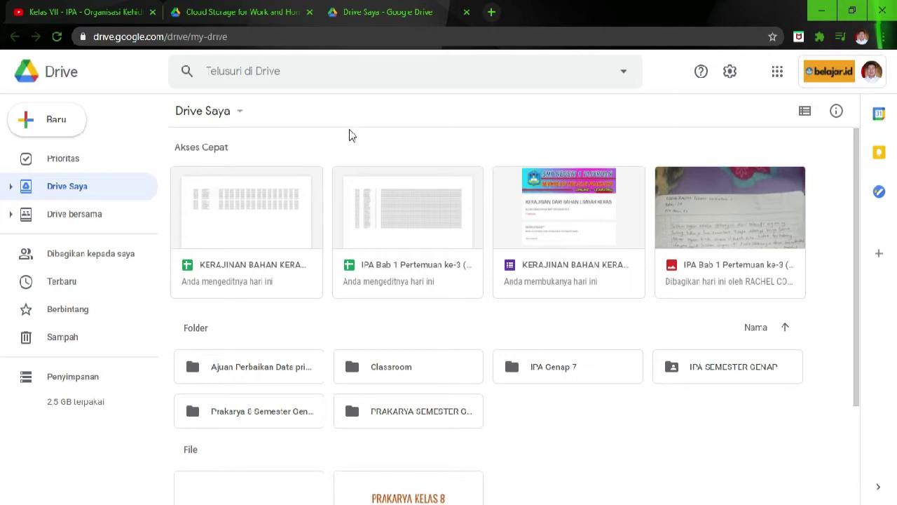
- Create a new blank Google Form in My Drive
left_click(55, 129)
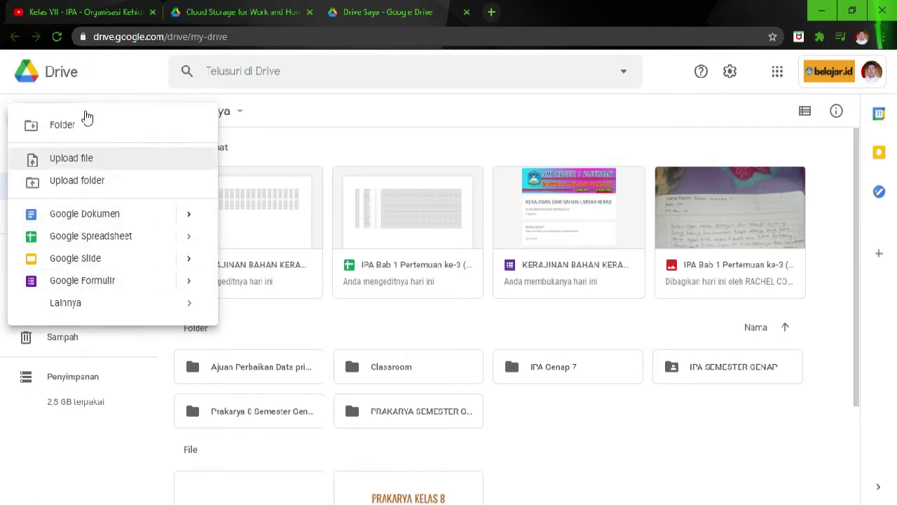
left_click(103, 75)
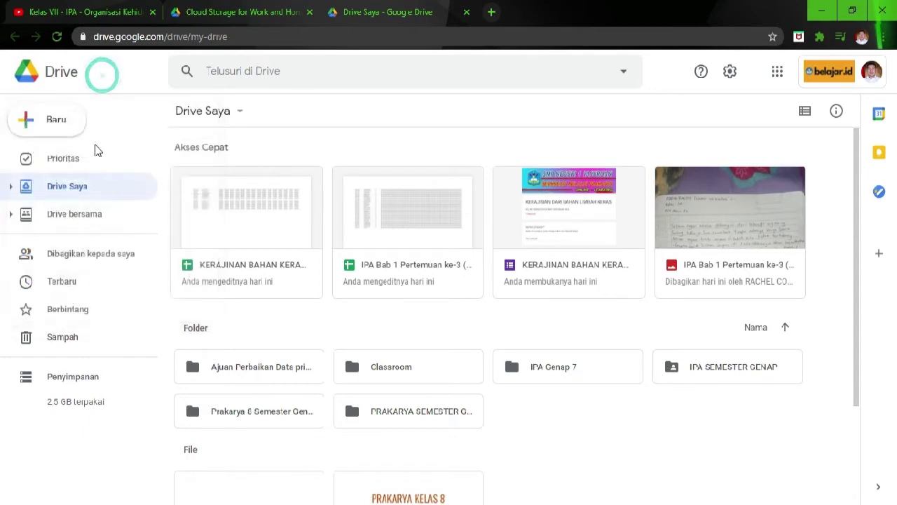
left_click(28, 126)
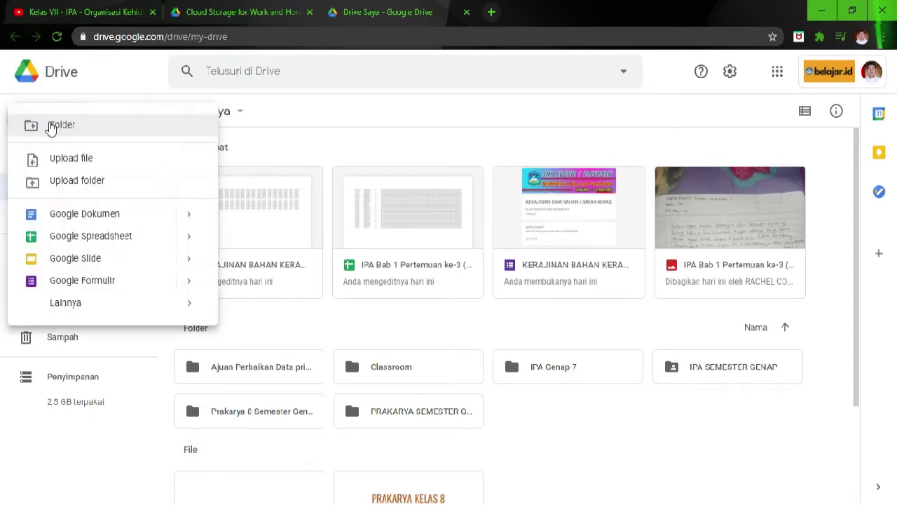
left_click(59, 282)
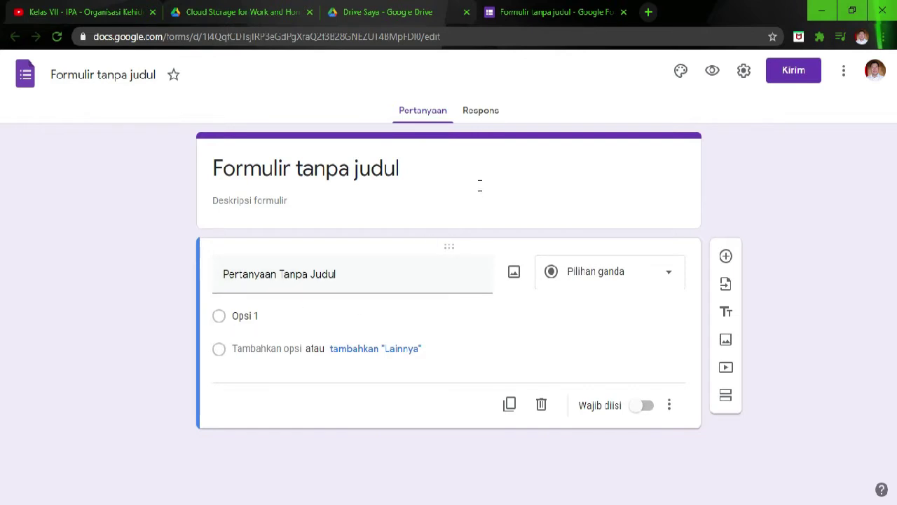
- In the form's general settings, remove the restriction to users in Kementerian Pendidikan dan Kebudayaan Indonesia (SMP) and its trusted organisations
left_click(744, 76)
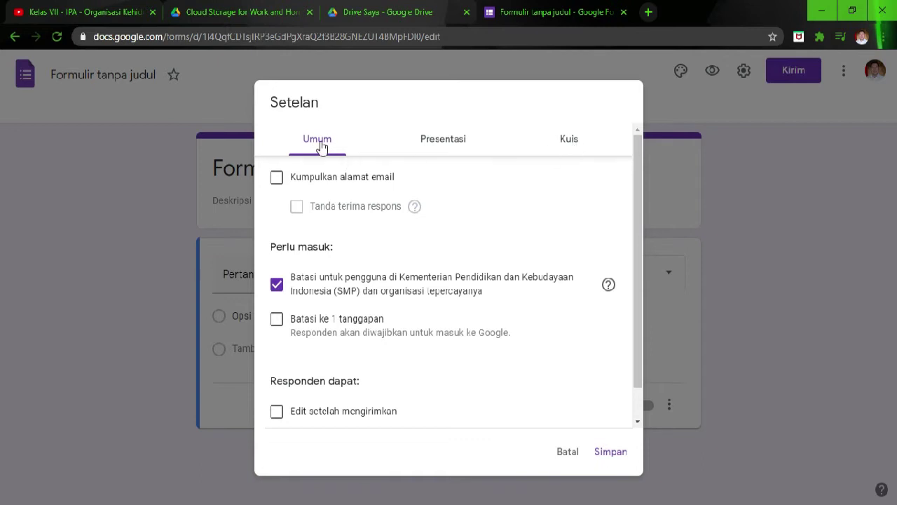
scroll(360, 242, "down", 1)
scroll(366, 285, "up", 1)
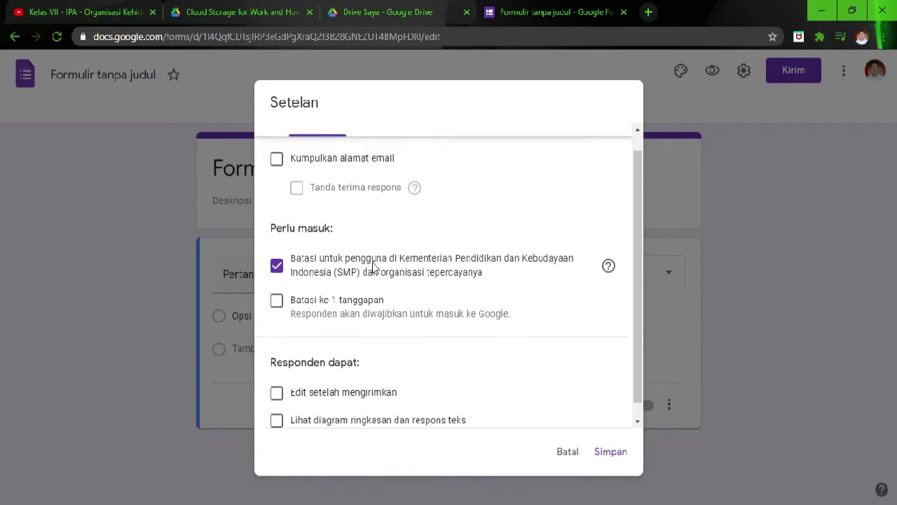
scroll(372, 267, "down", 1)
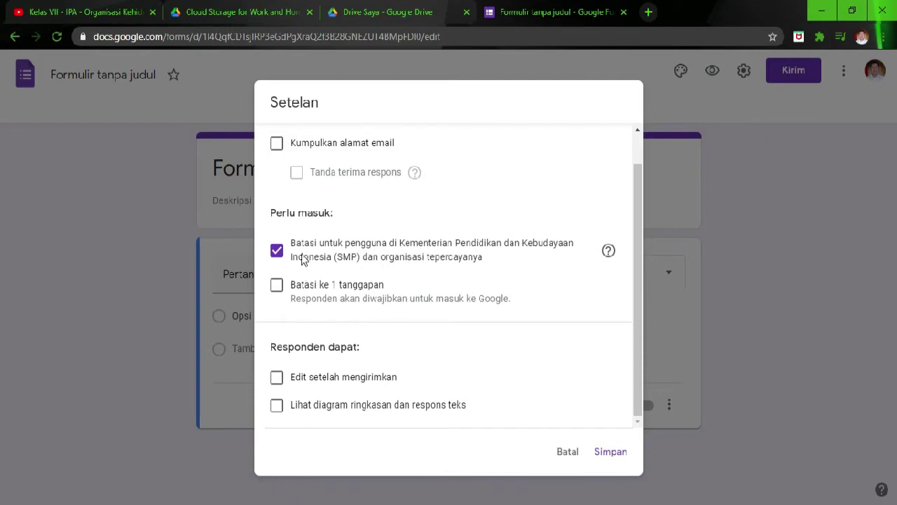
left_click(279, 258)
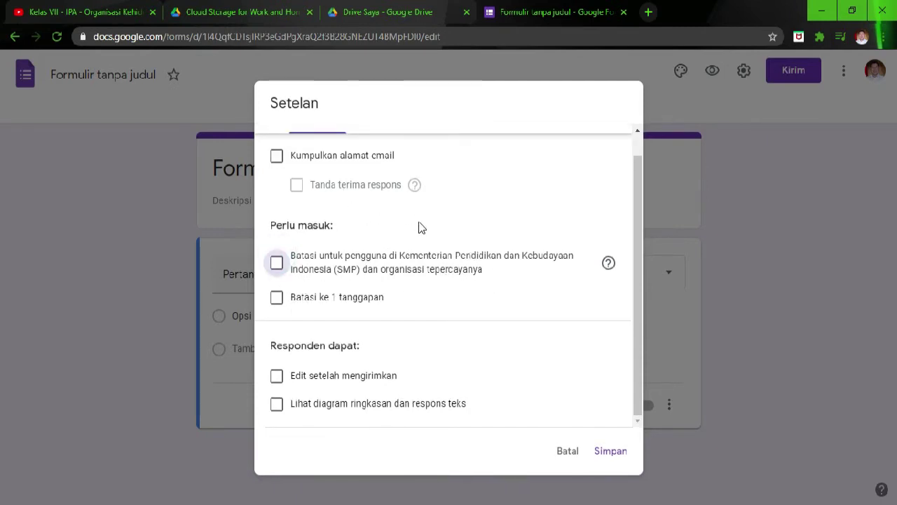
scroll(420, 227, "up", 1)
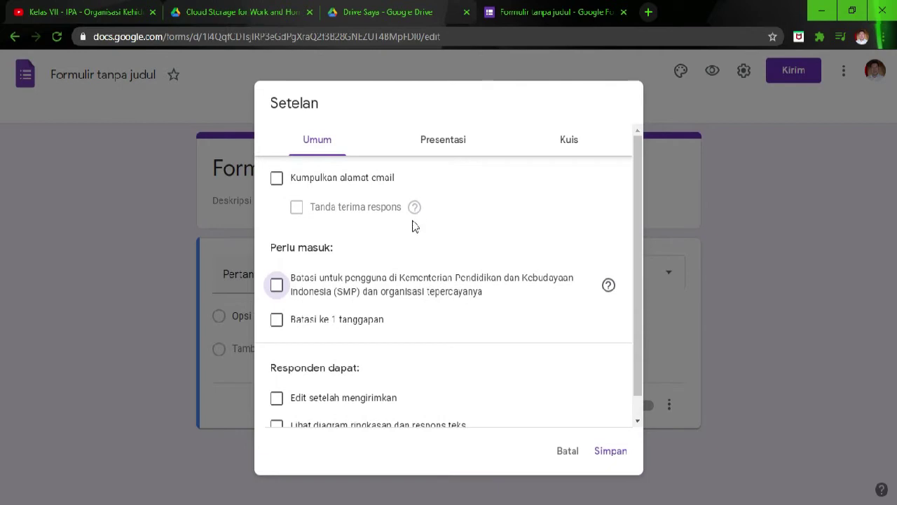
- In the presentation settings, disable the link for submitting another response and set the confirmation message to "Jawaban anda sudah terkirim"
left_click(441, 145)
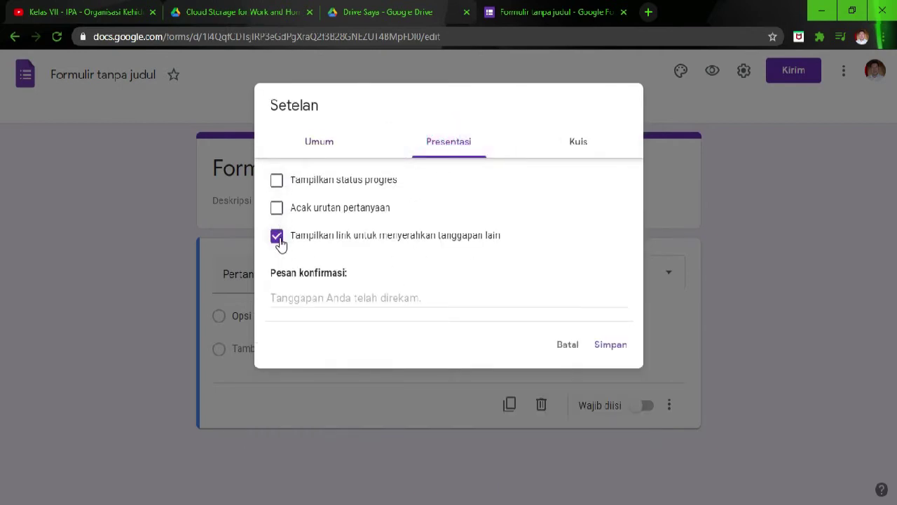
left_click(277, 239)
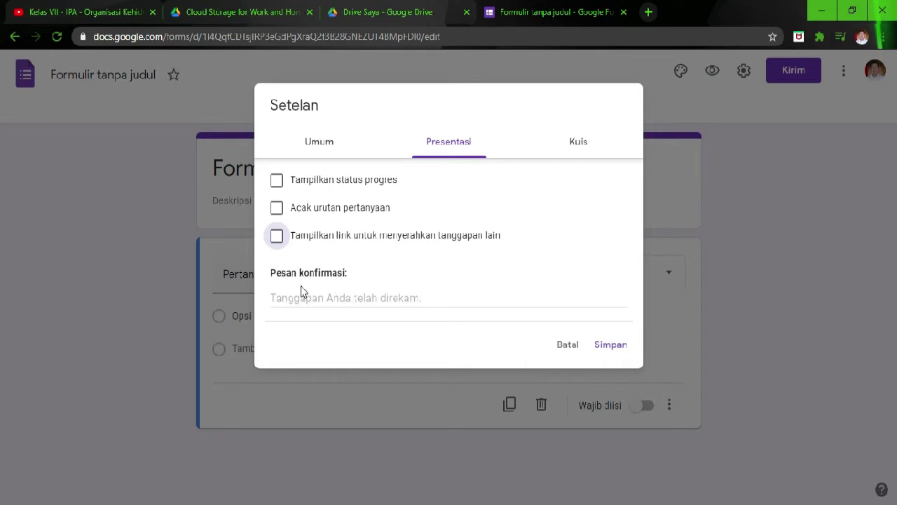
left_click(296, 297)
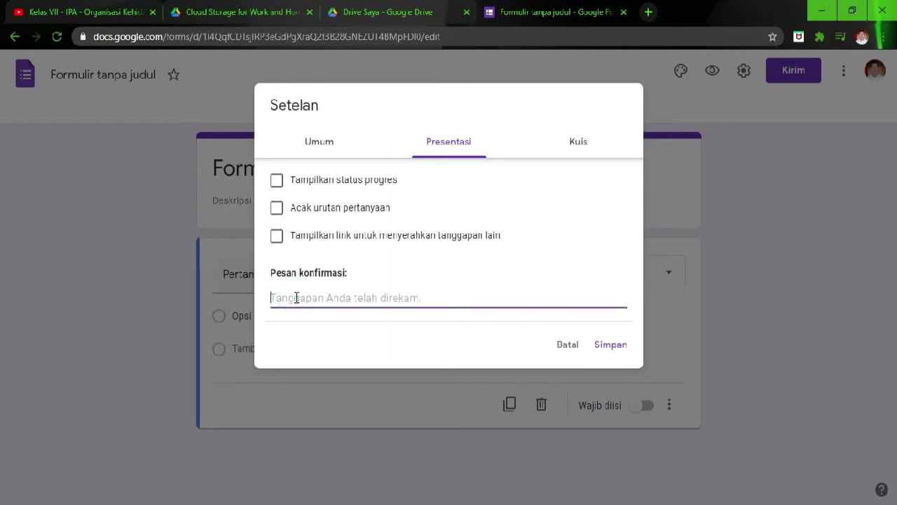
type("Jawaban")
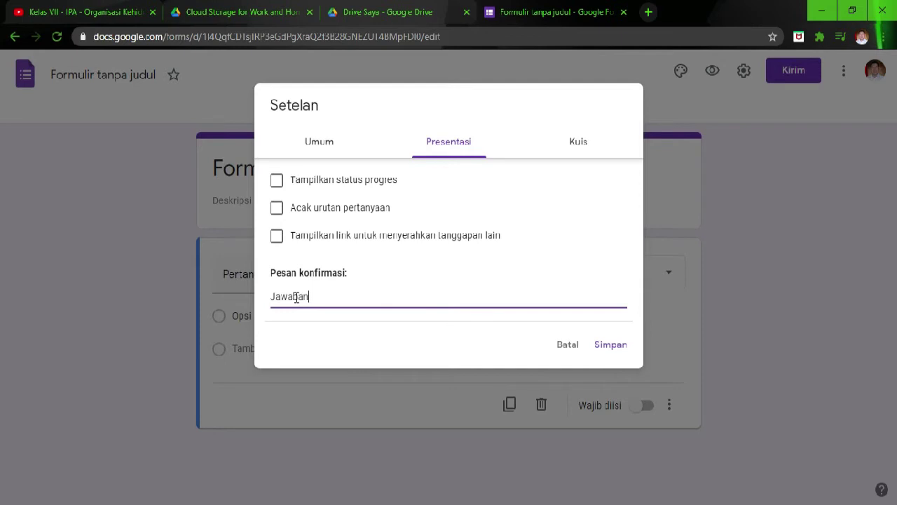
type("anda sudah terkirim")
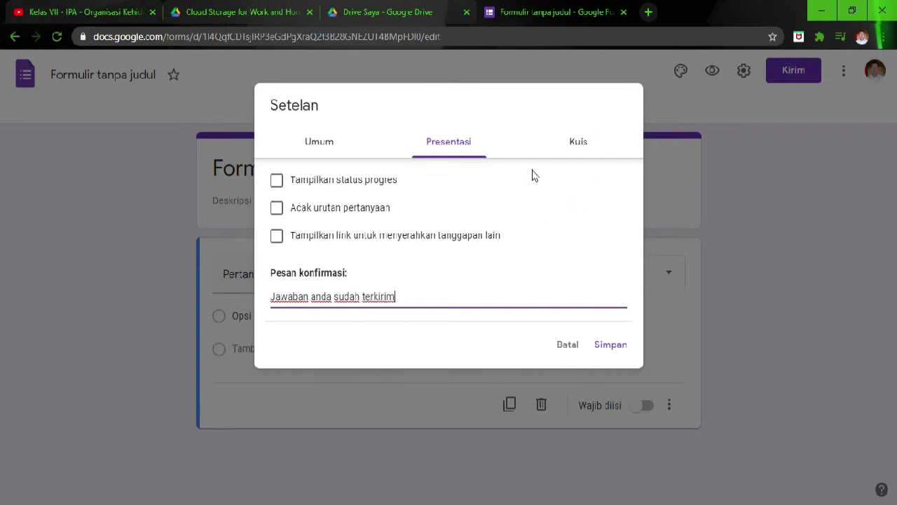
- Turn the form into a quiz with "Jadikan ini sebagai kuis" in the form settings
left_click(583, 146)
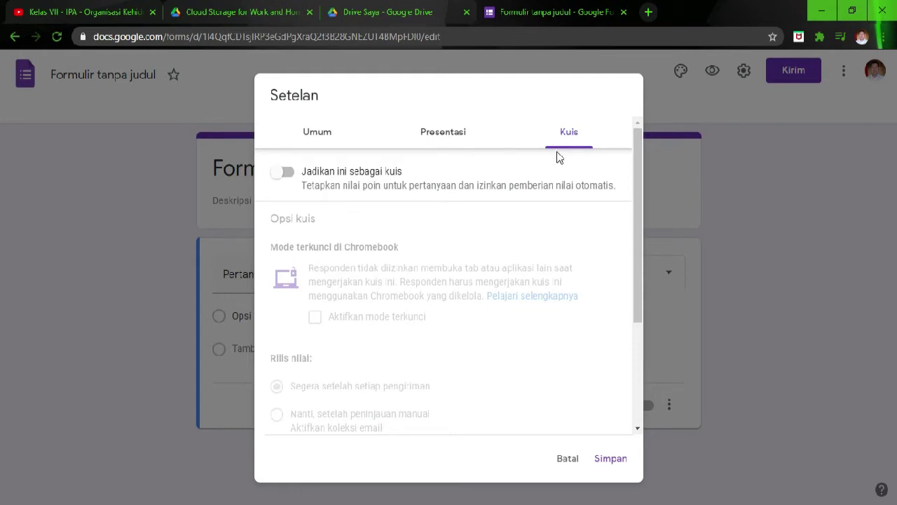
left_click(283, 175)
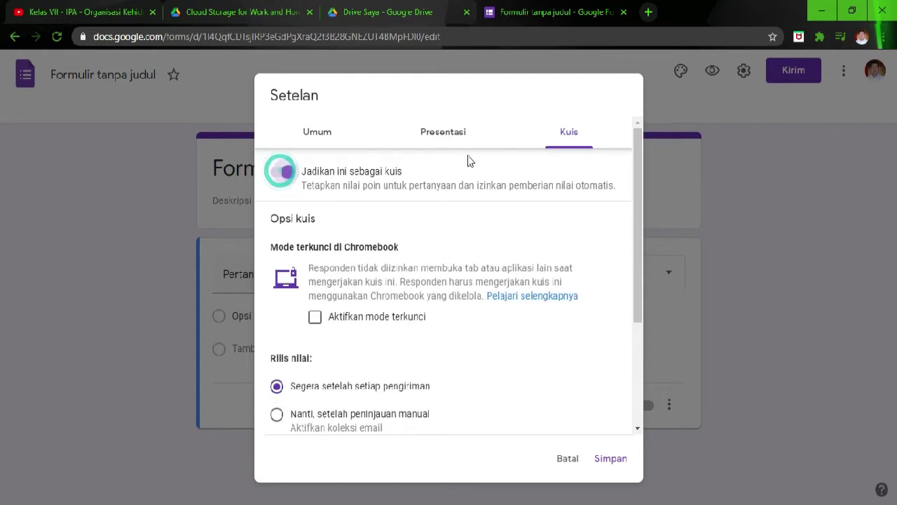
scroll(525, 204, "down", 3)
scroll(515, 191, "up", 4)
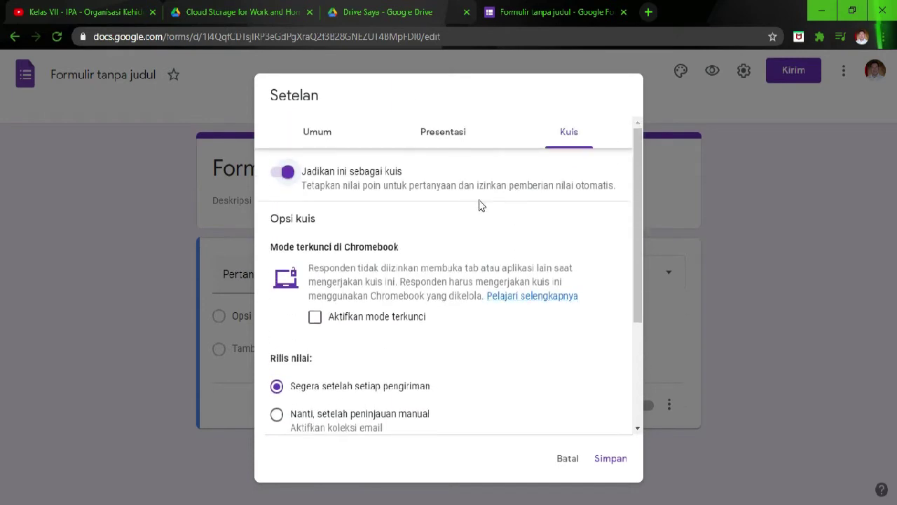
- Hide "Pertanyaan tak terjawab" from respondents, keep "Jawaban yang benar" and "Nilai poin" visible, and save the form settings
scroll(481, 205, "down", 3)
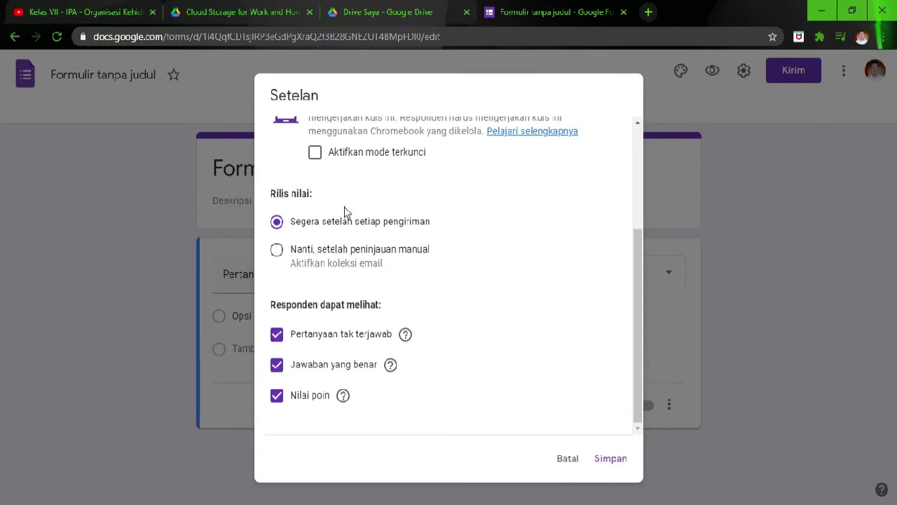
scroll(397, 224, "up", 3)
scroll(357, 206, "down", 3)
left_click(278, 337)
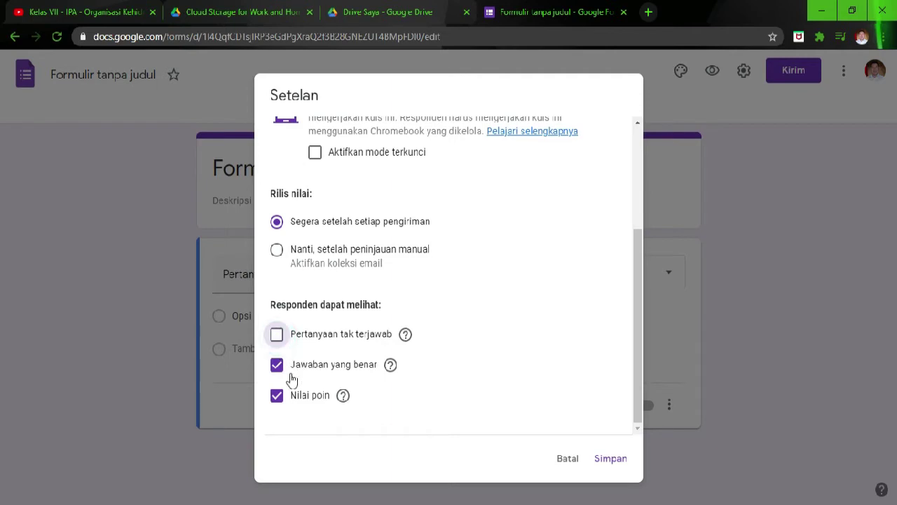
left_click(277, 366)
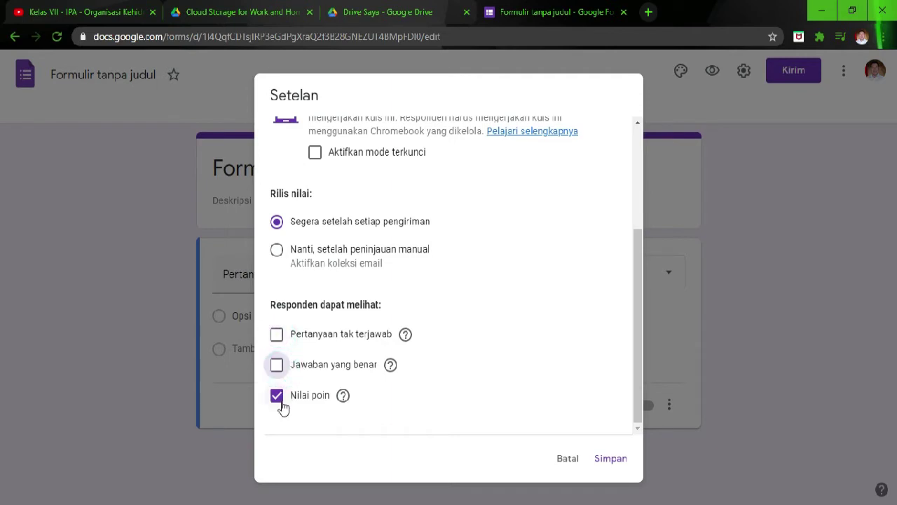
left_click(278, 365)
scroll(543, 304, "up", 1)
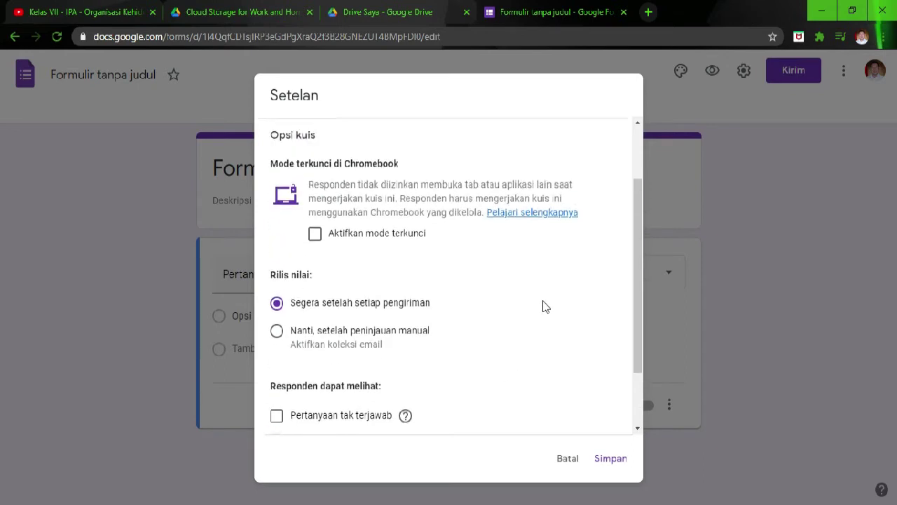
scroll(550, 308, "down", 1)
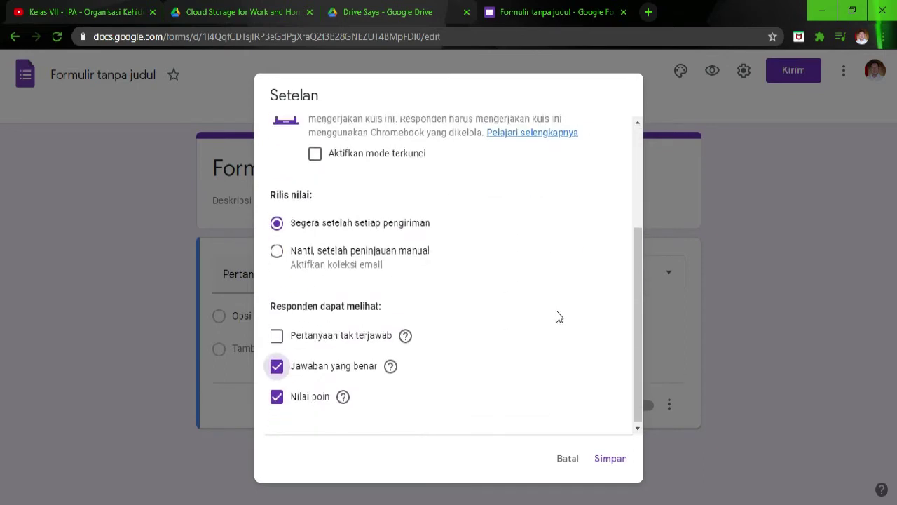
left_click(609, 460)
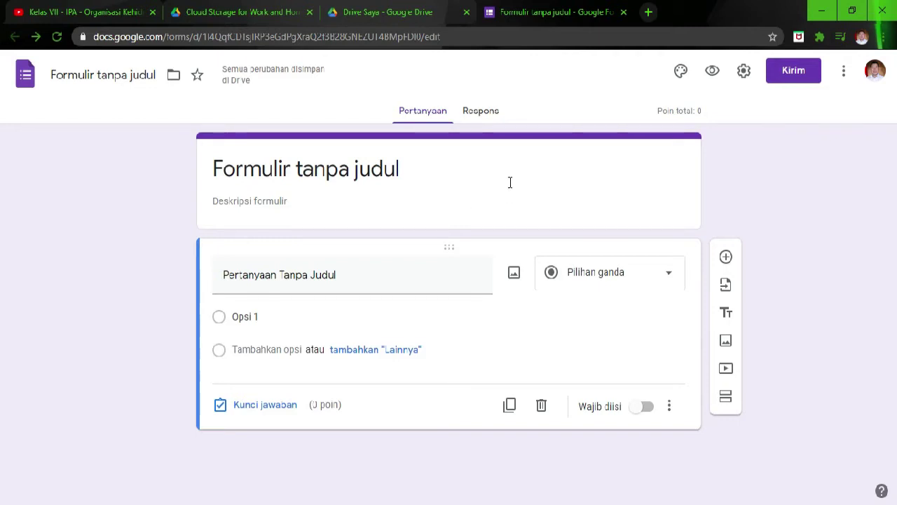
- Change the form's title to "IPA Bab 2"
left_click(438, 167)
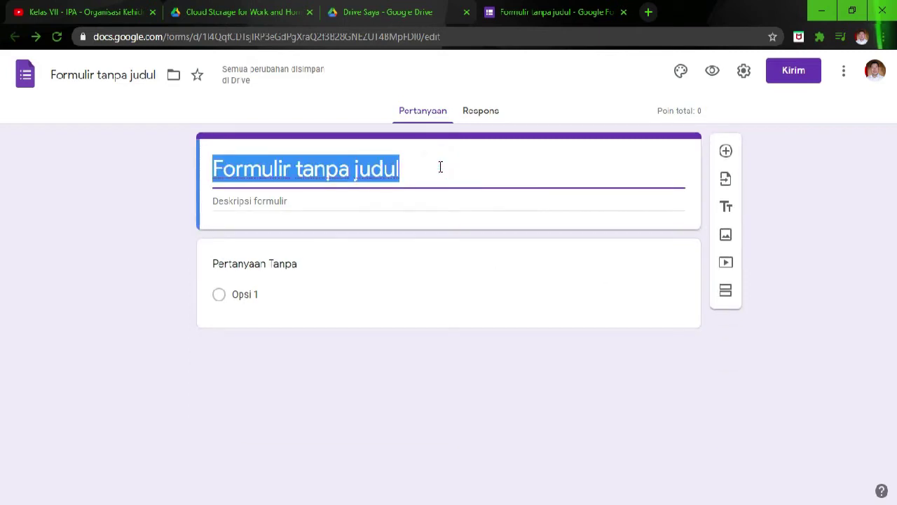
type("IPA")
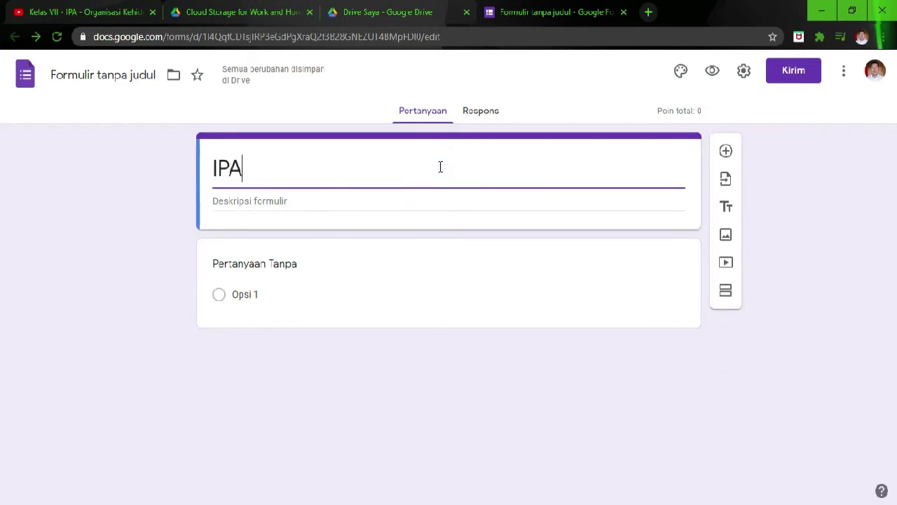
type(" Bab 2")
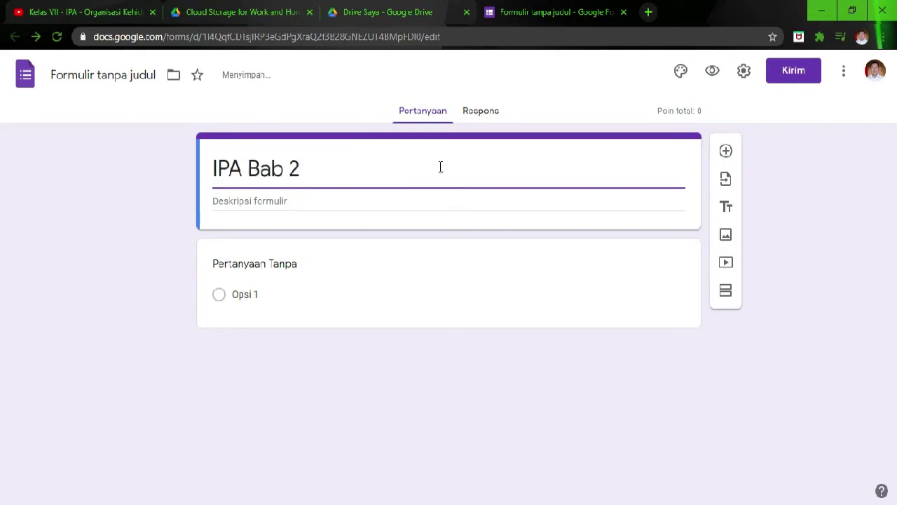
- Change the form's title to "IPA Bab 1 Pertemuan ke-1"
key("BackSpace")
type("1 Pertemuan ke-")
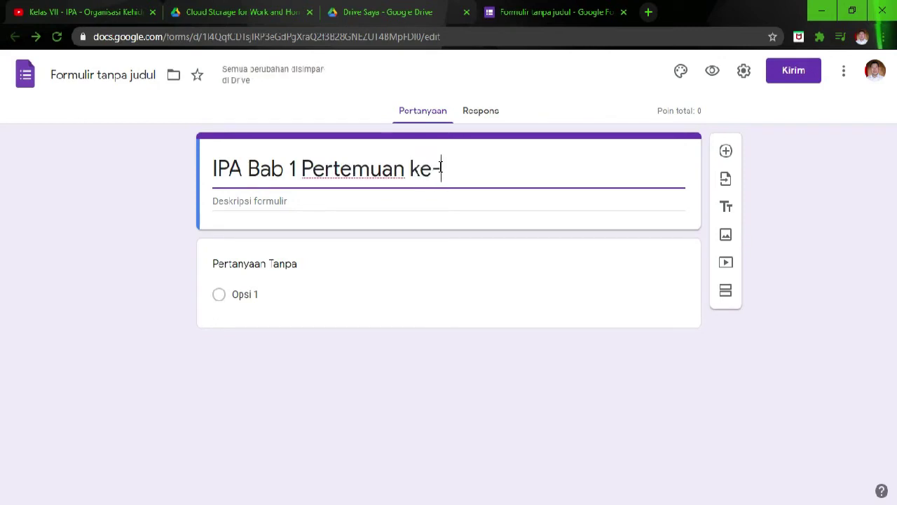
type("2")
key("BackSpace")
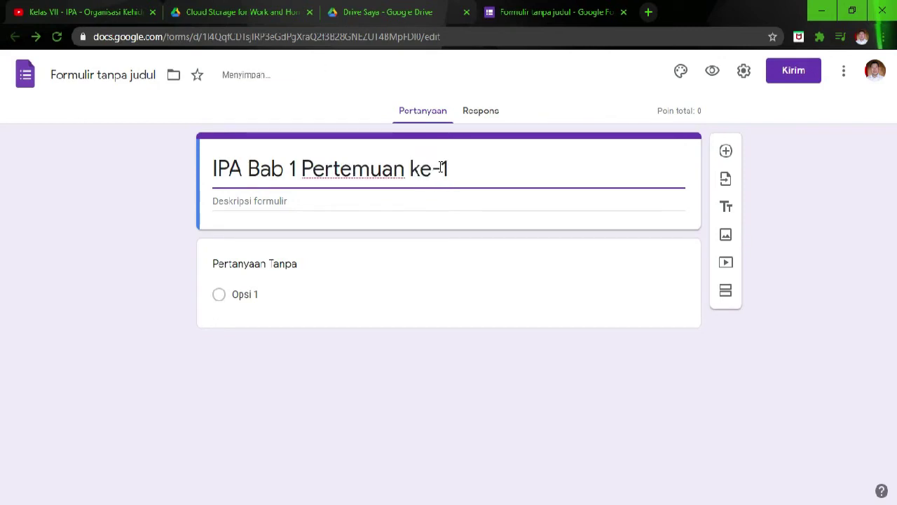
- Enter "Tujuan Pembelajaran : mendeskripsikan tentang sel" as the form's description
left_click(272, 200)
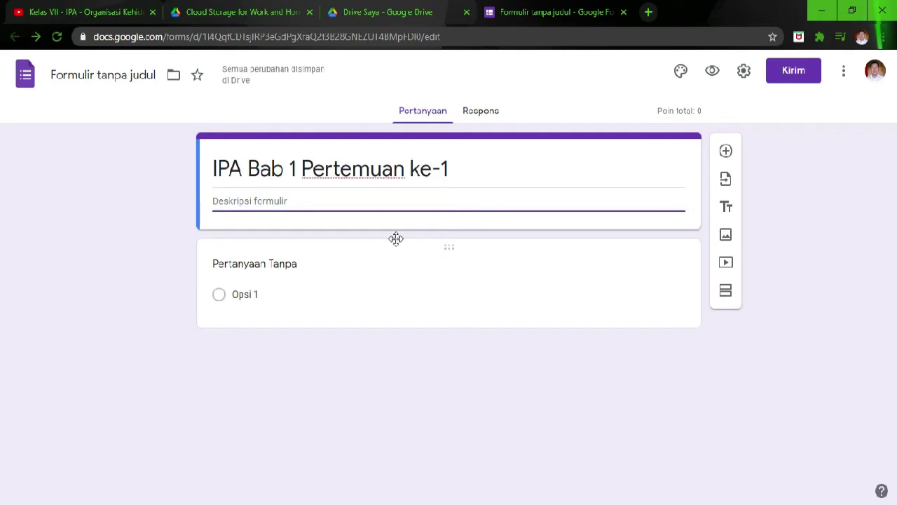
type("Tujuan Pemb")
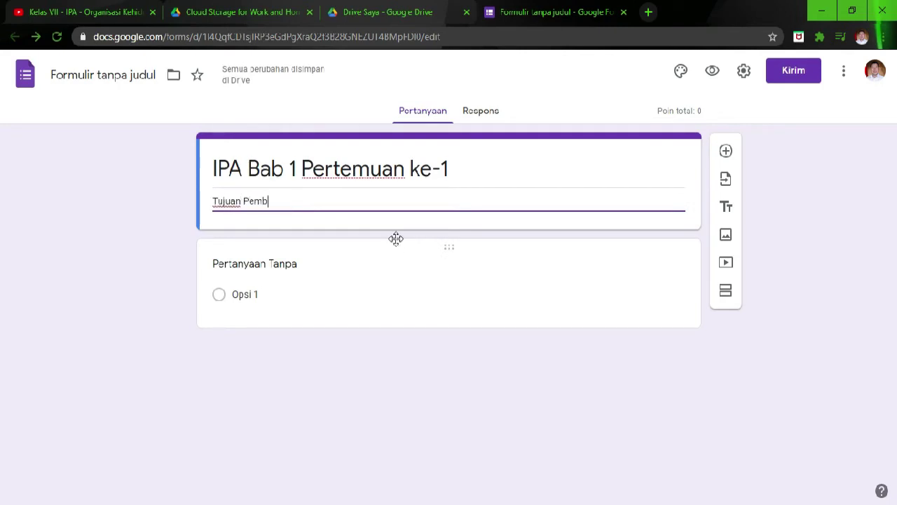
type("elajaran : men")
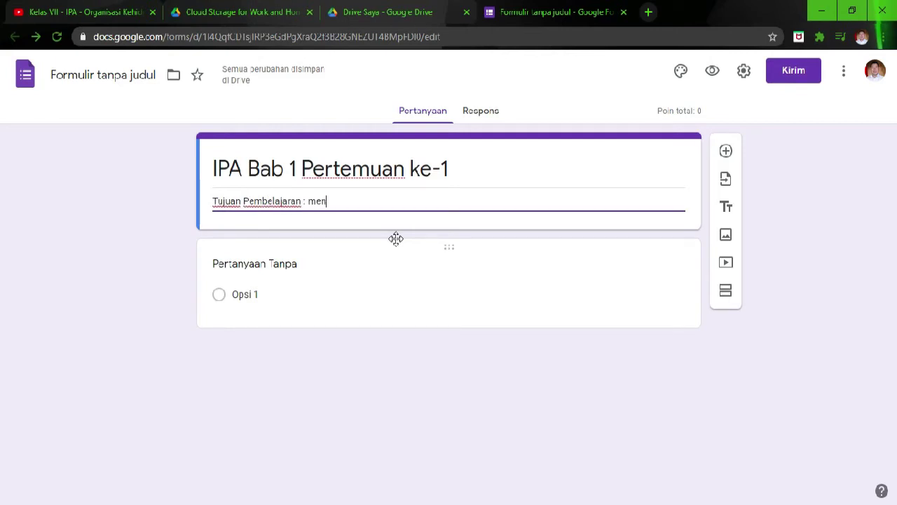
type("deskripsika")
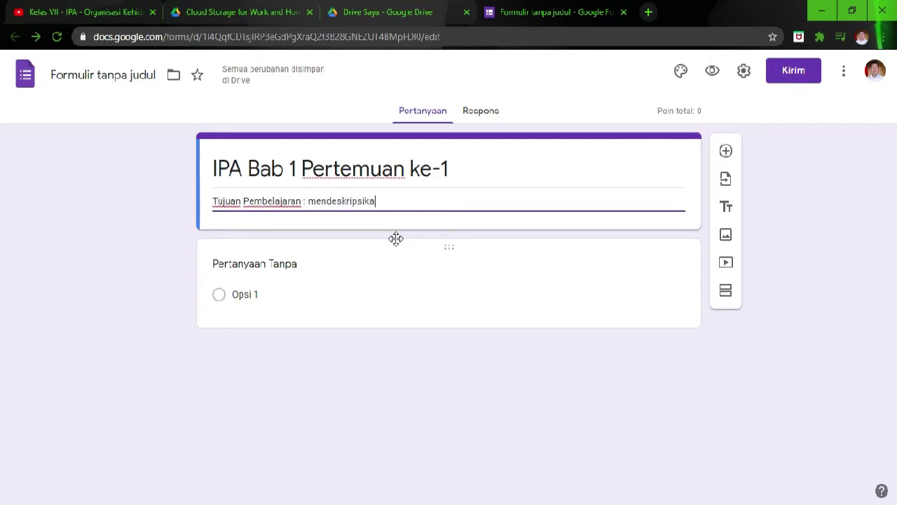
type("n tentang sel")
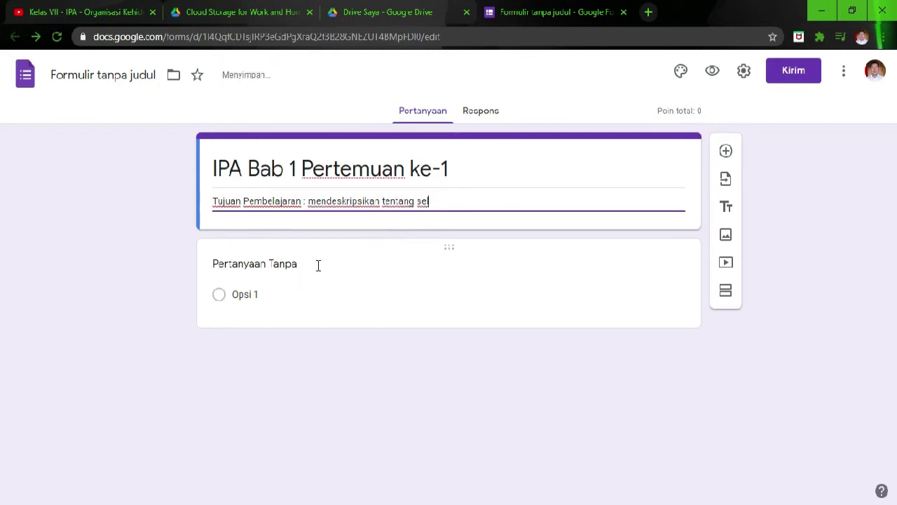
- Title the form's first question "Nama Siswa"
left_click(260, 263)
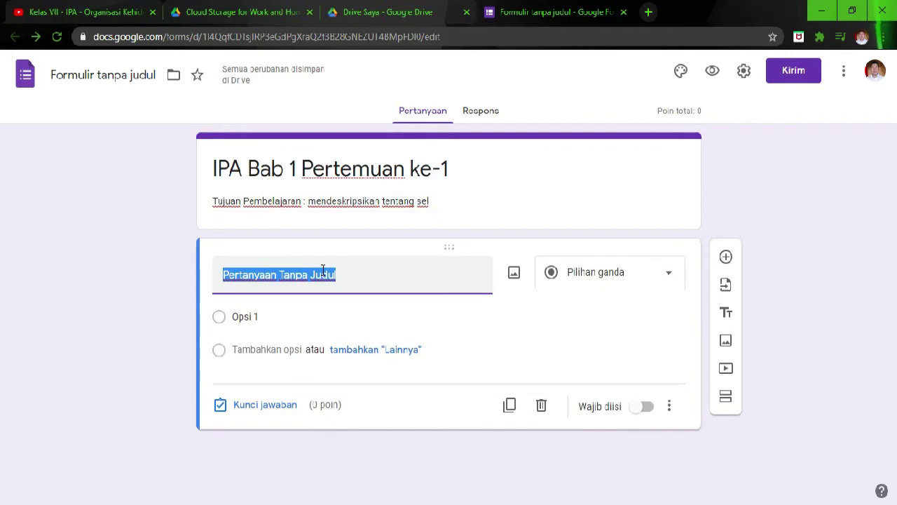
type("Nama")
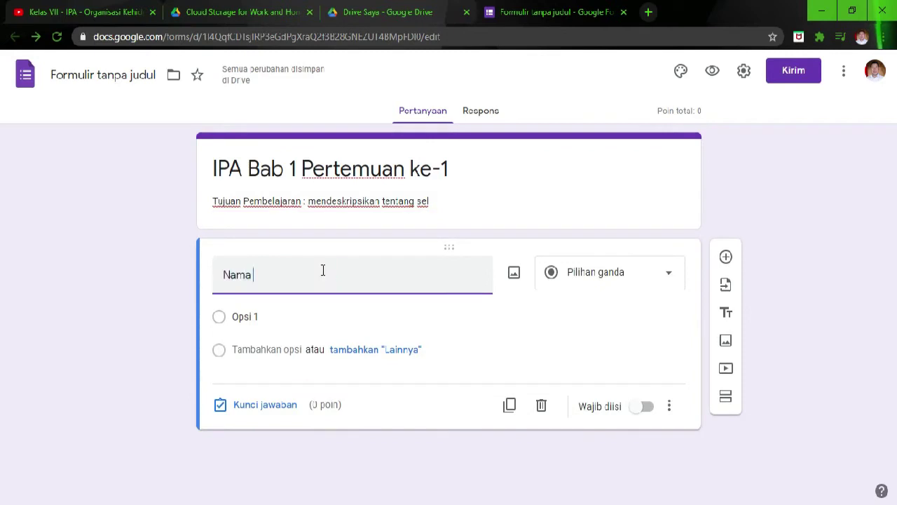
type(" Peser")
key("BackSpace")
key("BackSpace")
key("BackSpace")
key("BackSpace")
key("BackSpace")
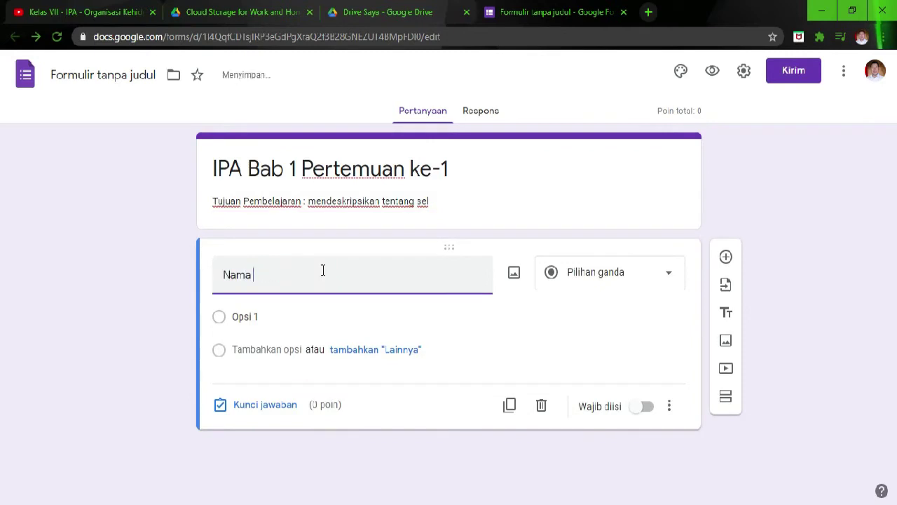
type("Siswa")
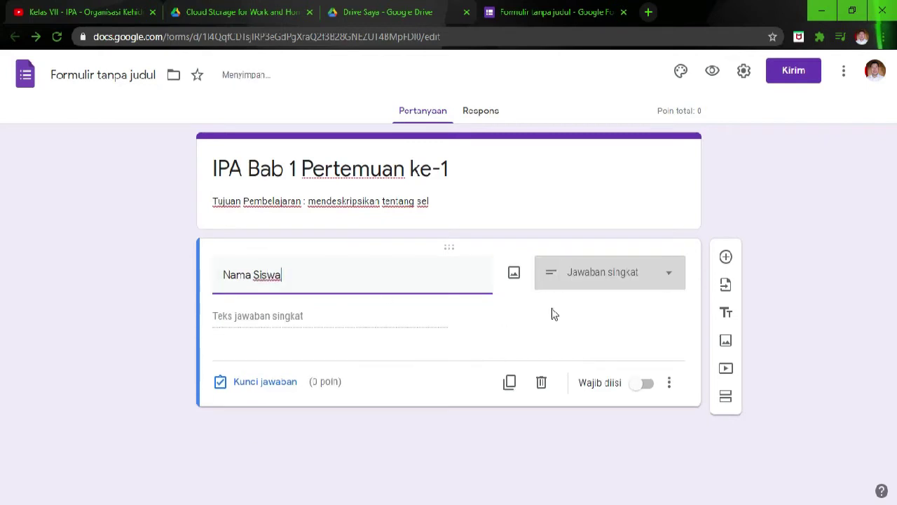
- Choose "Jawaban singkat" as the answer type of the "Nama Siswa" question and make it required
left_click(662, 277)
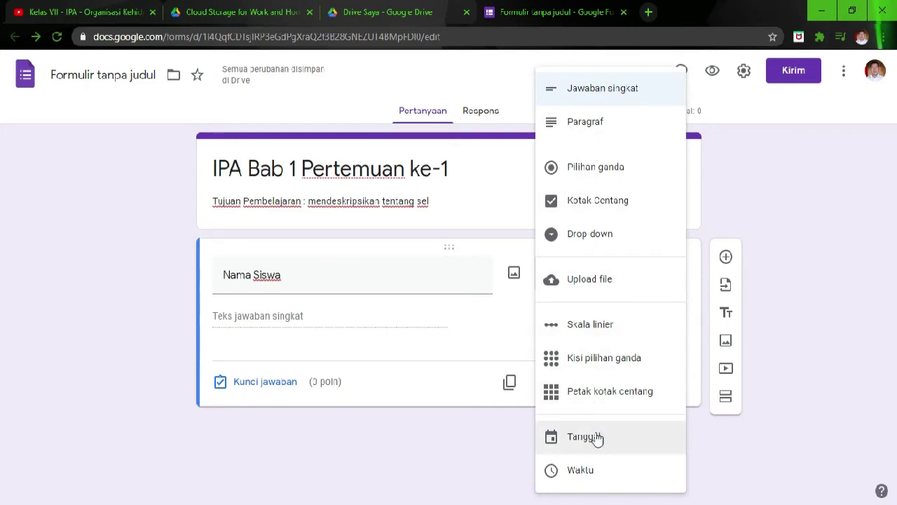
left_click(614, 95)
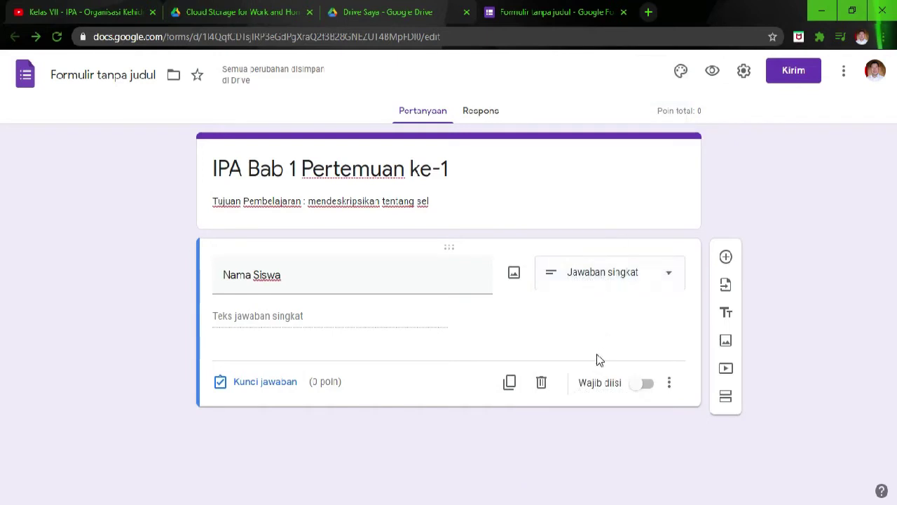
left_click(641, 387)
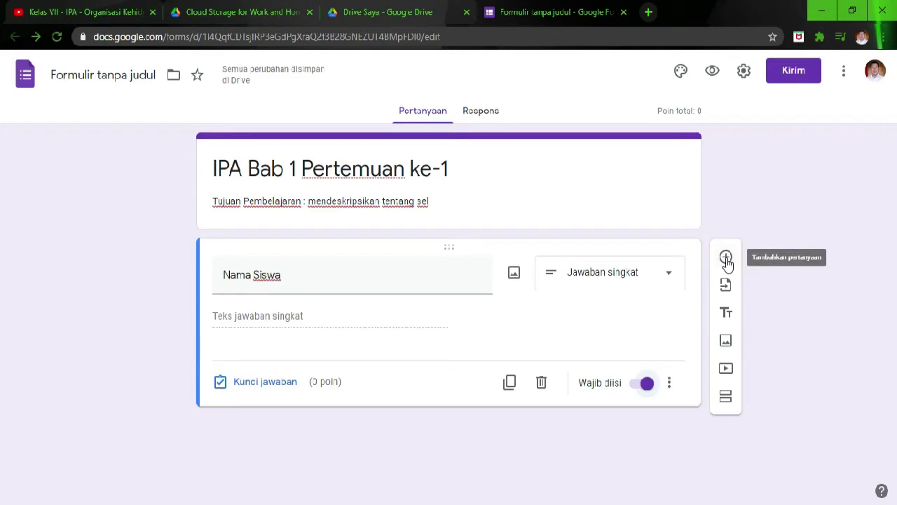
- Duplicate the "Nama Siswa" question, retitle the copy "Nomor Absensi" and change its answer type to Drop-down
left_click(510, 383)
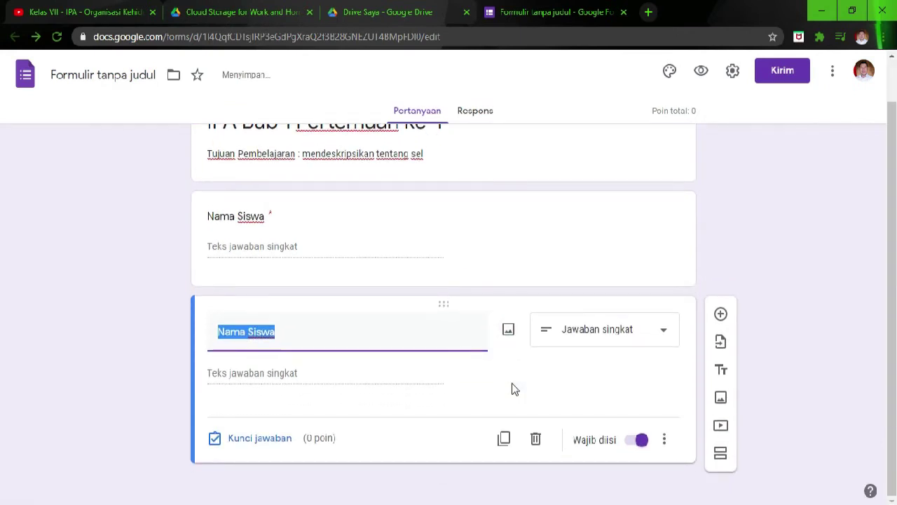
type("Nomor Ab")
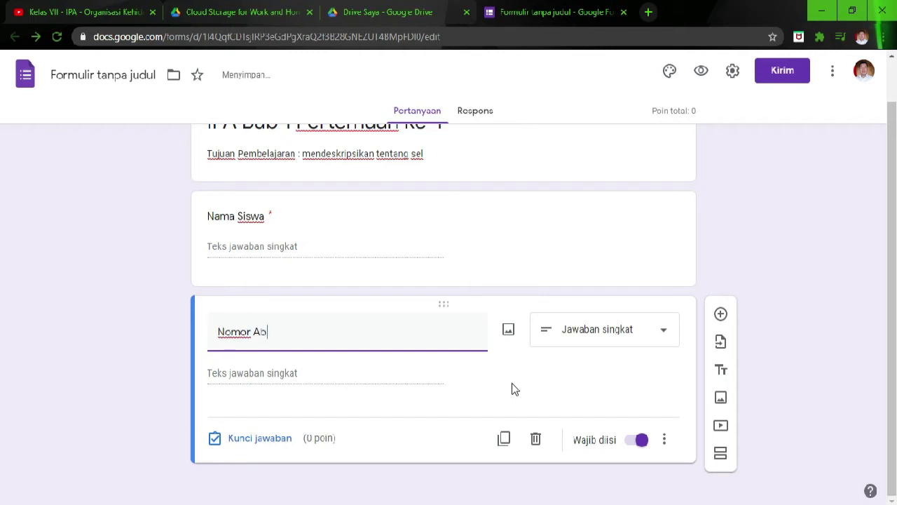
type("sensi")
left_click(655, 335)
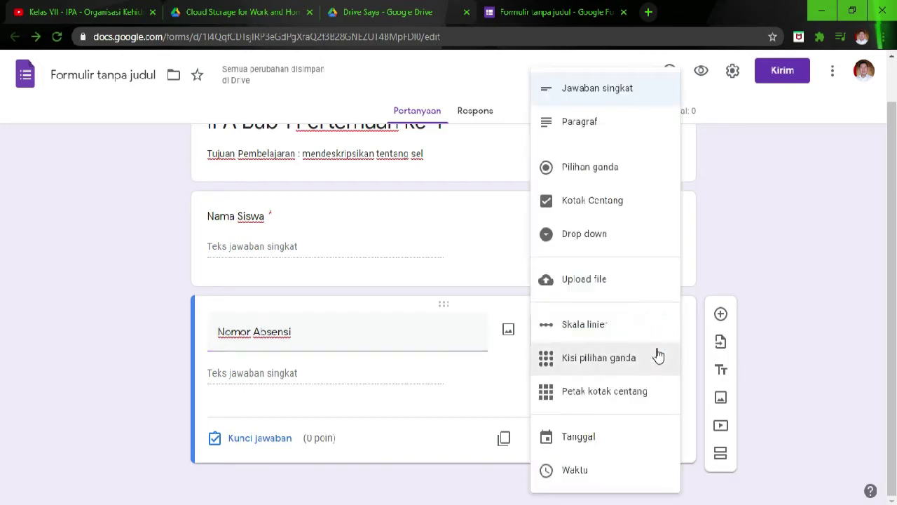
left_click(600, 234)
- Fill the "Nomor Absensi" drop-down with 36 options numbered 1 to 36
left_click(249, 351)
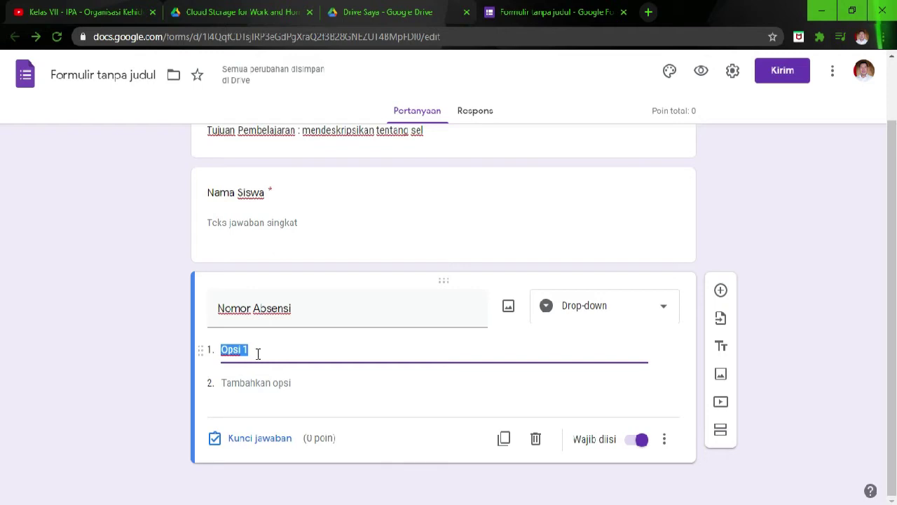
type("1")
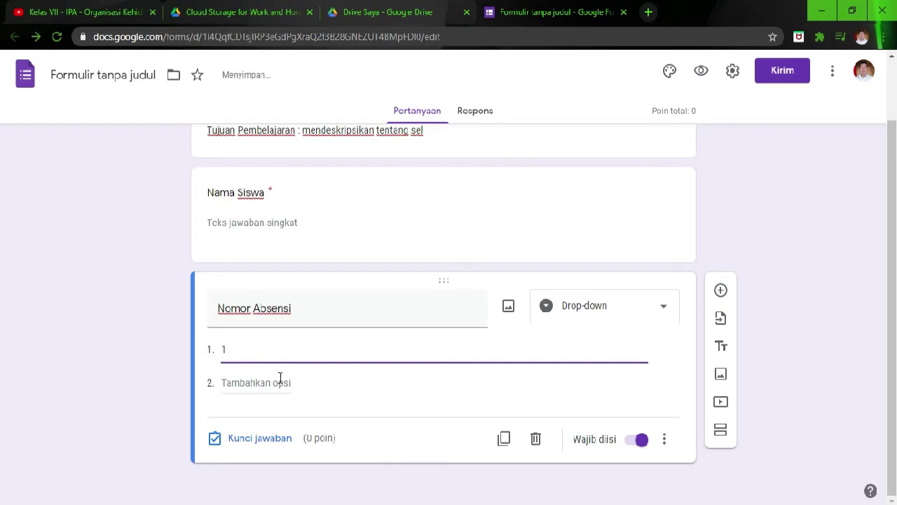
key("Return")
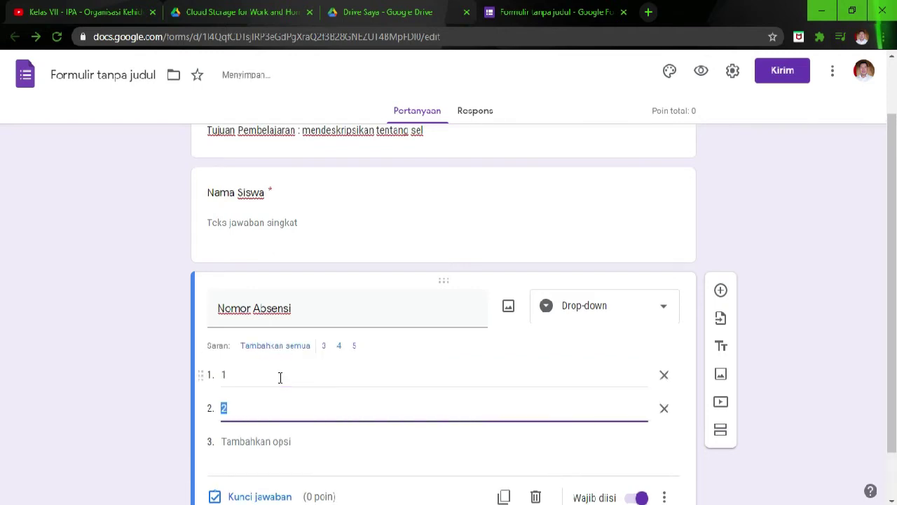
key("Return")
key("Return")
key("Return")
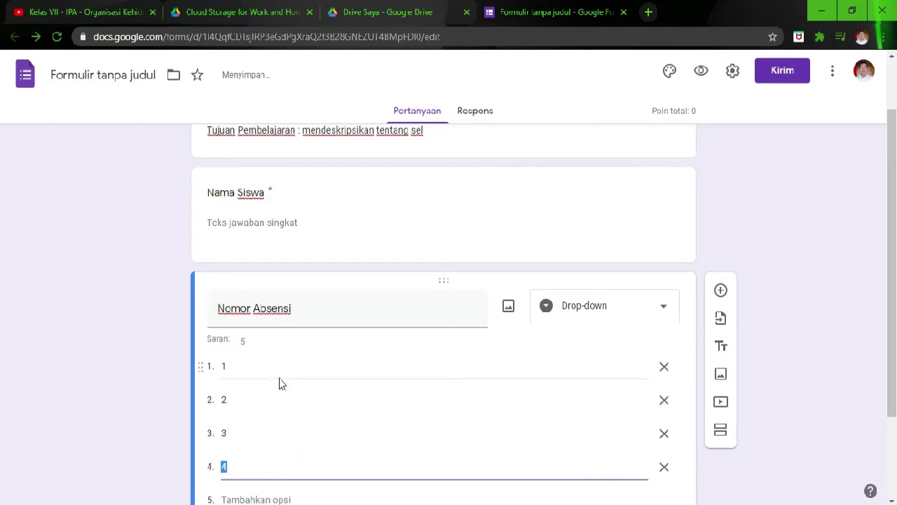
type("5")
key("Return")
type("6")
key("Return")
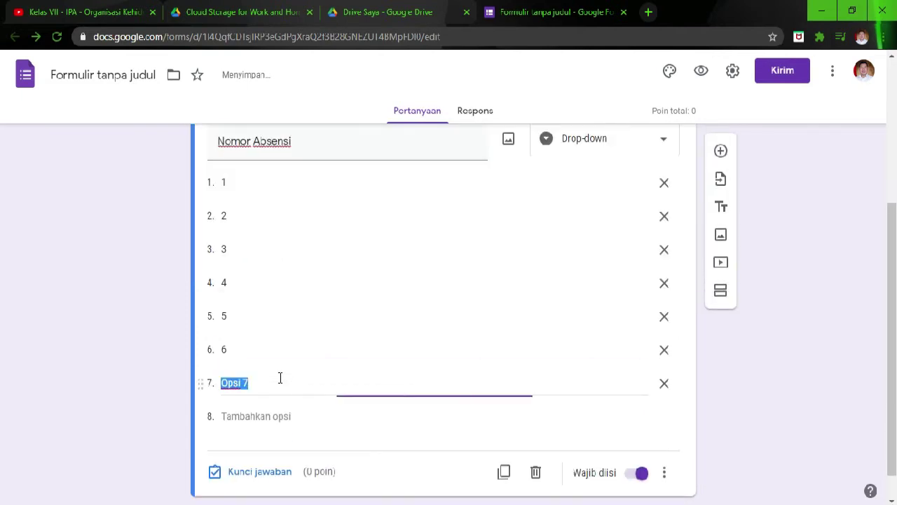
type("7")
key("Return")
type("8")
key("Return")
type("9")
key("Return")
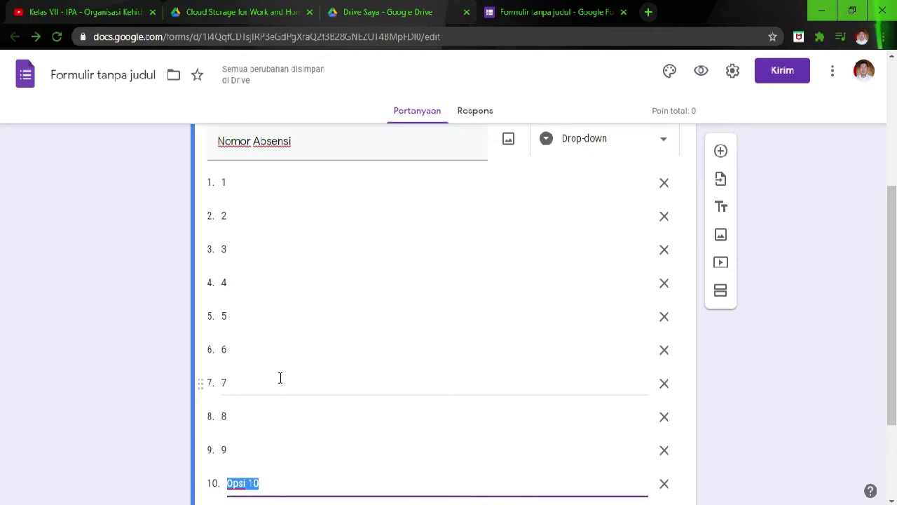
type("10")
key("Return")
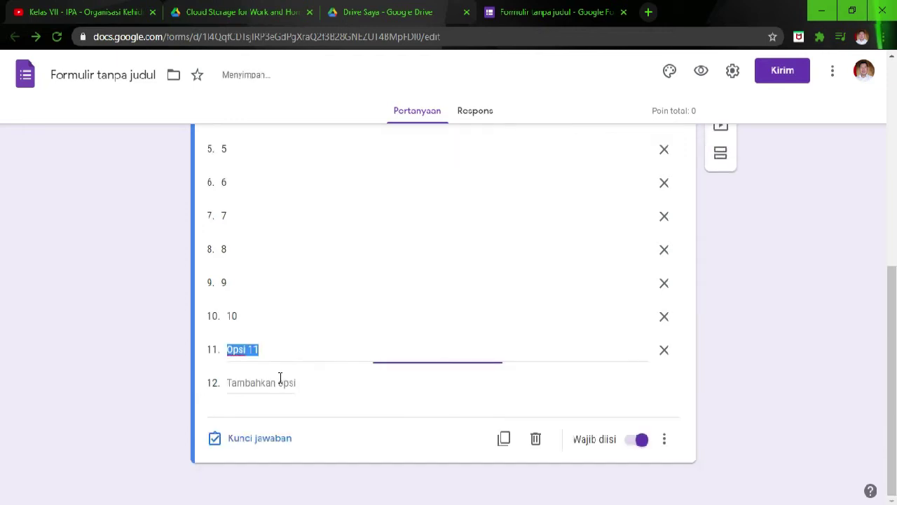
type("11")
key("Return")
type("12")
key("Return")
type("13")
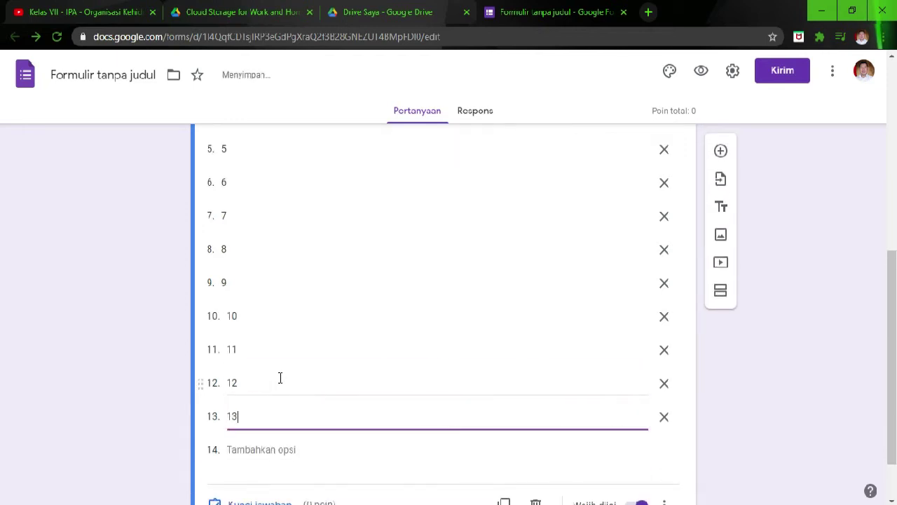
key("Return")
type("14")
key("Return")
type("15")
key("Return")
type("16")
key("Return")
type("17")
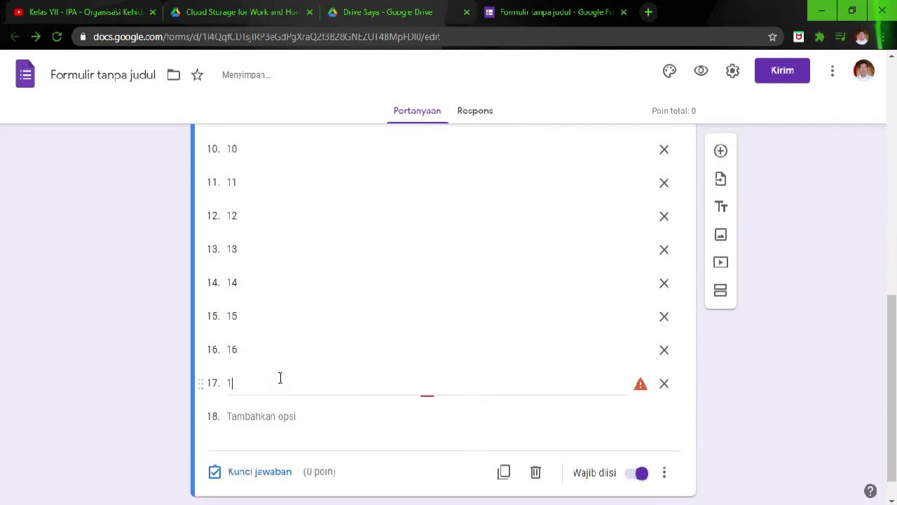
key("Return")
type("18")
key("Return")
type("19")
key("Return")
type("20")
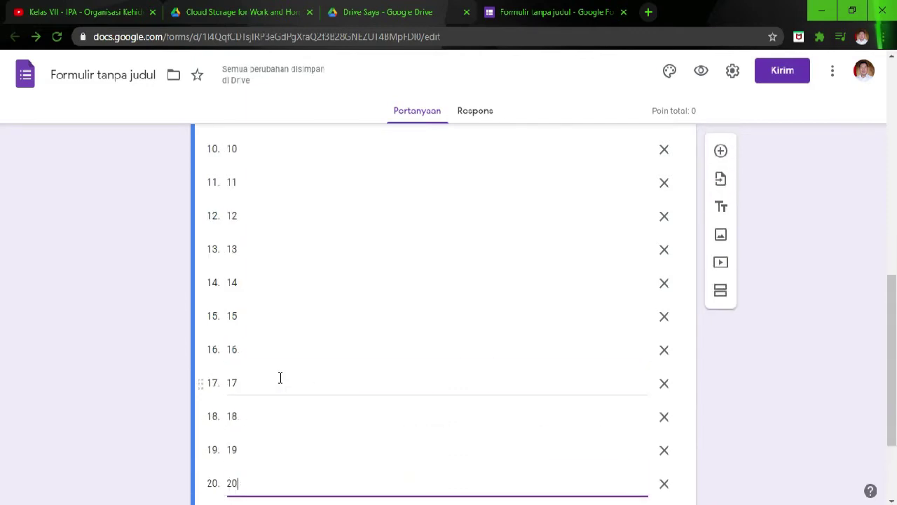
key("Return")
type("21")
key("Return")
type("22")
key("Return")
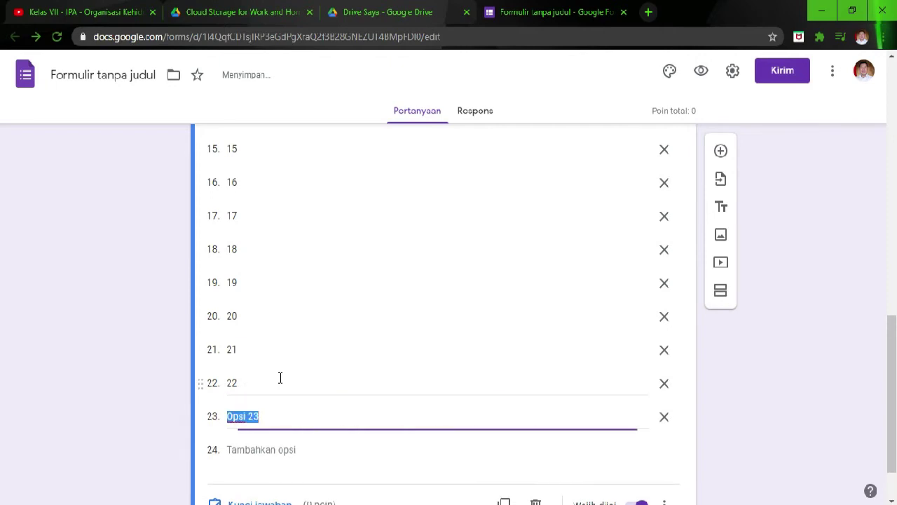
type("23")
key("Return")
type("24")
key("Return")
type("25")
key("Return")
type("26")
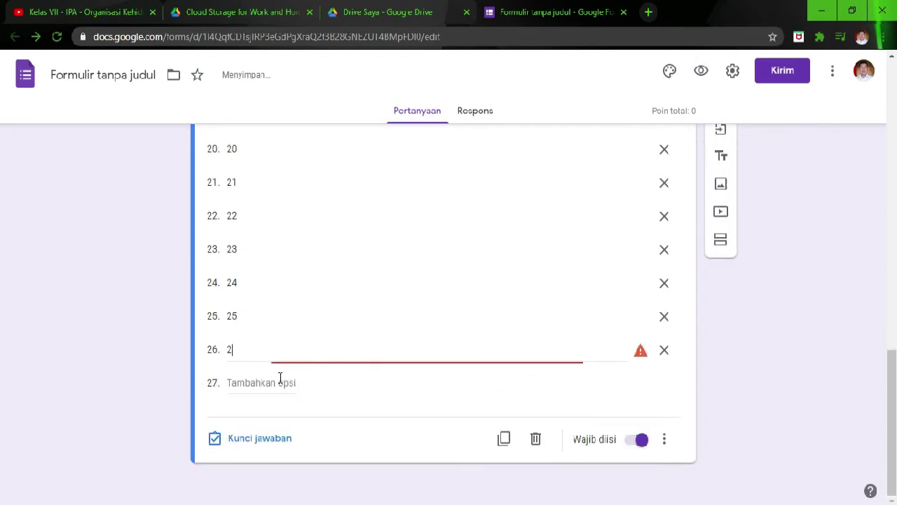
key("Return")
type("27 28")
key("Return")
type("29")
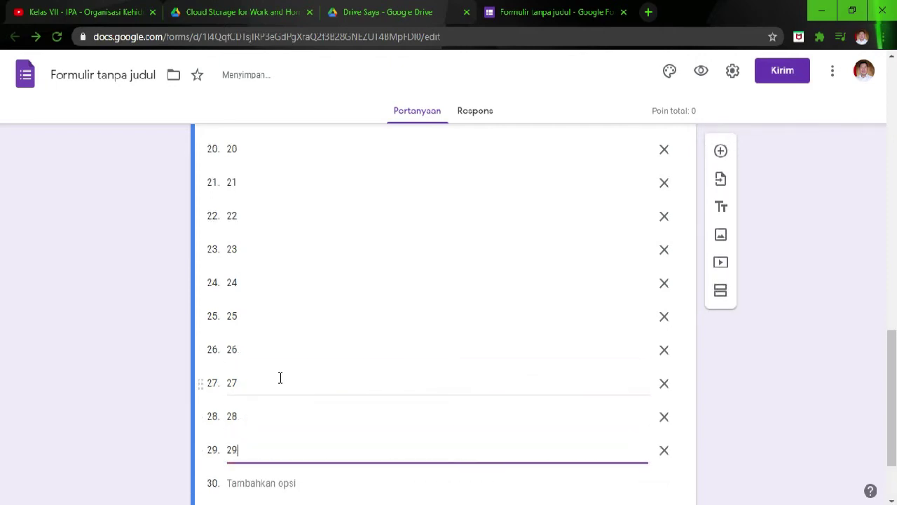
key("Return")
type("30")
key("Return")
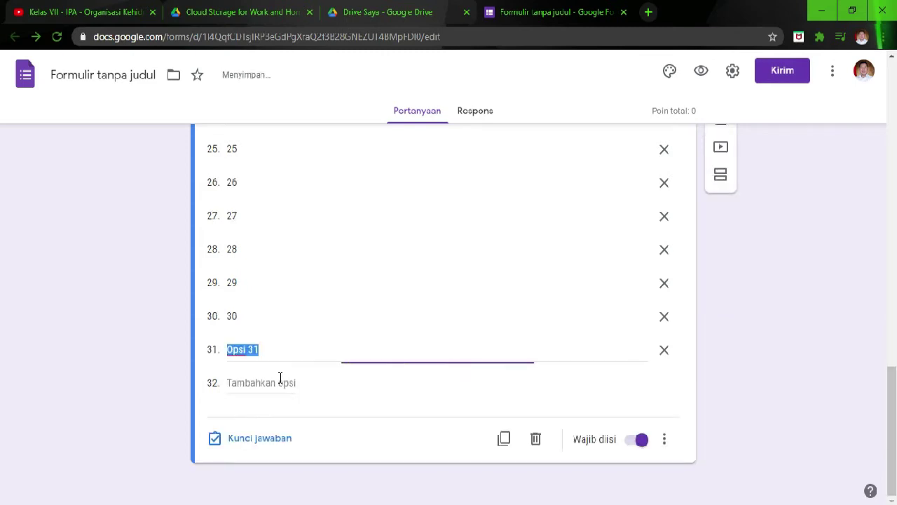
type("31")
key("Return")
type("32")
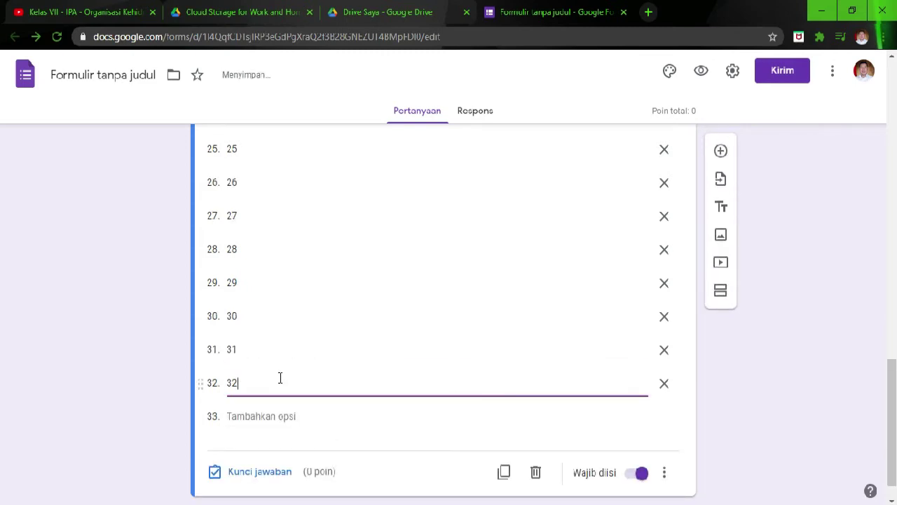
key("Return")
type("33")
key("Return")
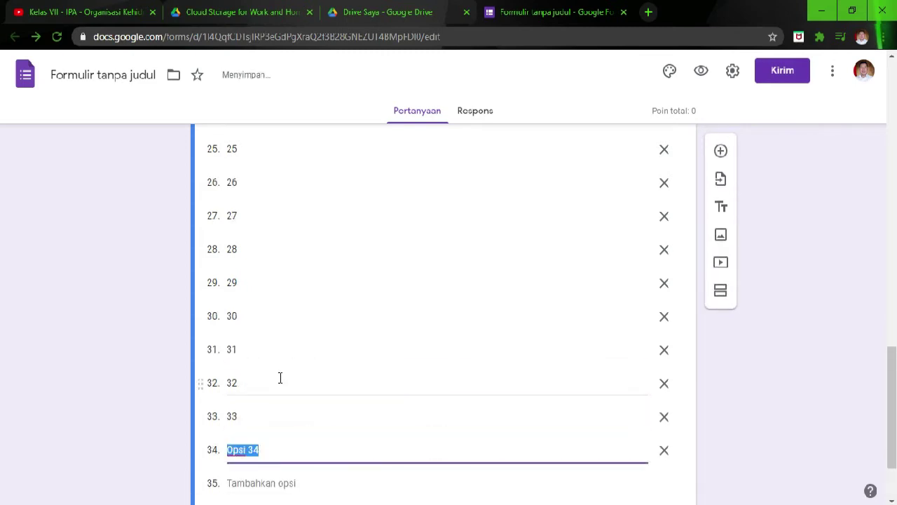
type("34")
key("Return")
type("35")
key("Return")
type("36")
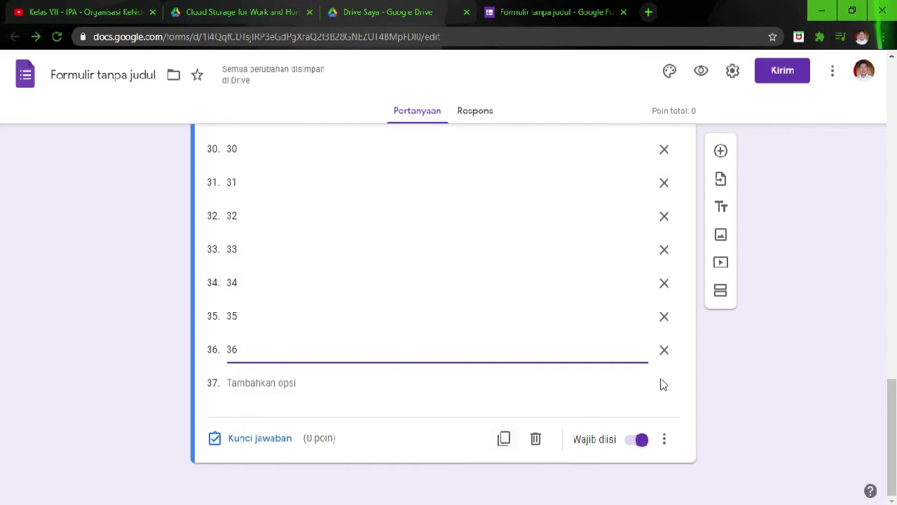
- Add a new question titled "Kelas" after "Nomor Absensi" and set its answer type to Drop-down
left_click(721, 153)
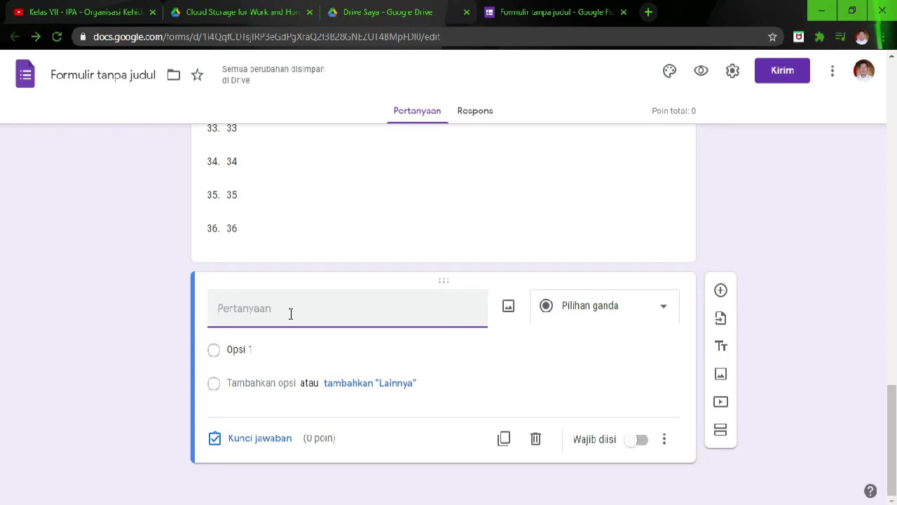
type("Kelas")
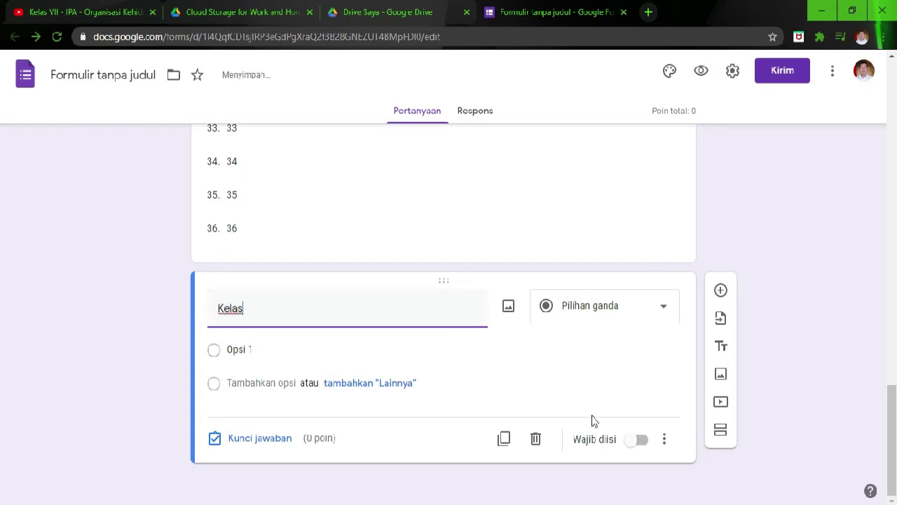
left_click(628, 305)
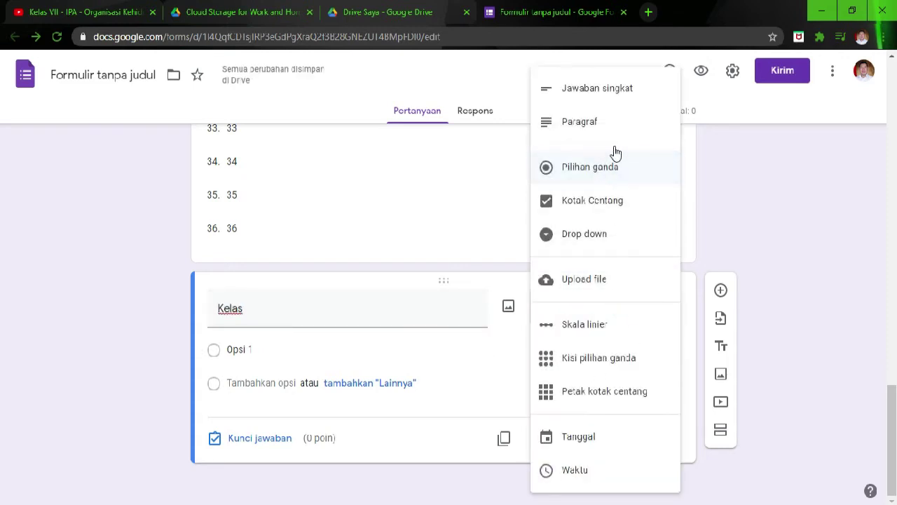
left_click(583, 238)
- Enter "Kelas 7-A" and "Kelas 7-B" as the first two options of the "Kelas" drop-down
left_click(271, 354)
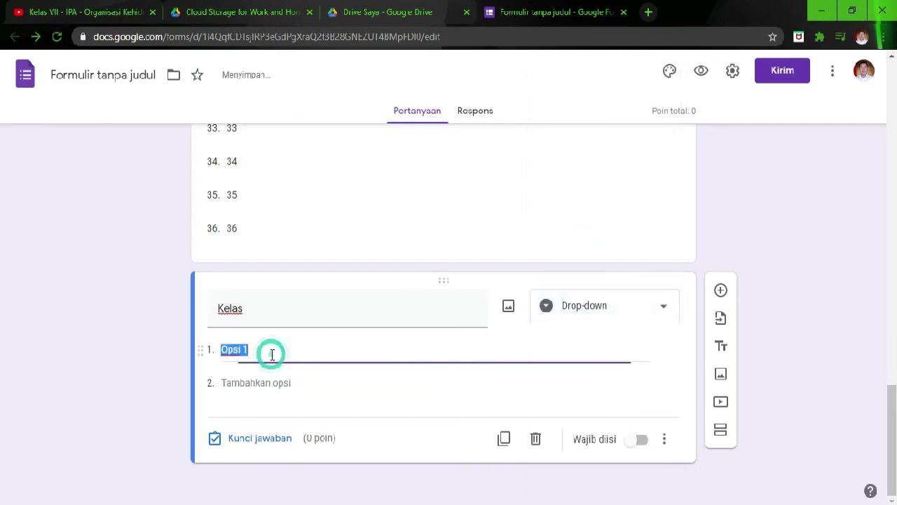
type("Kelas 7-")
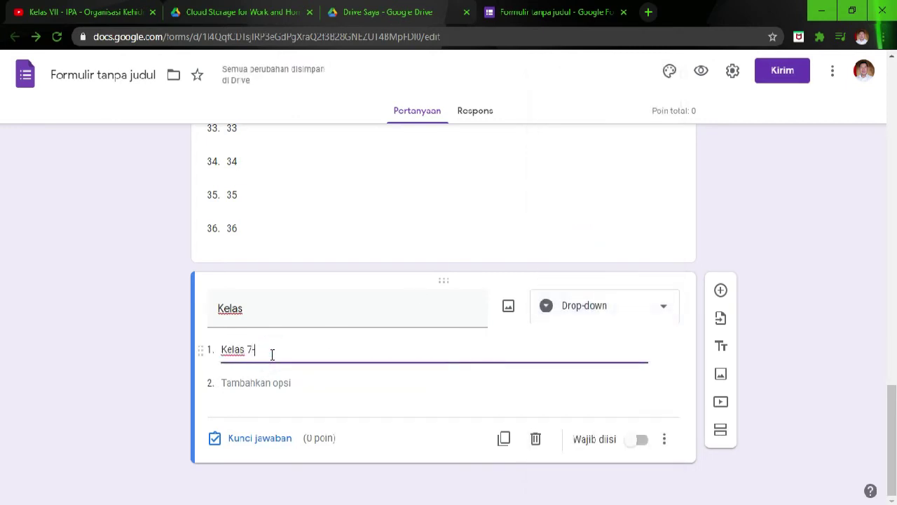
type("A")
key("Return")
type("Kel")
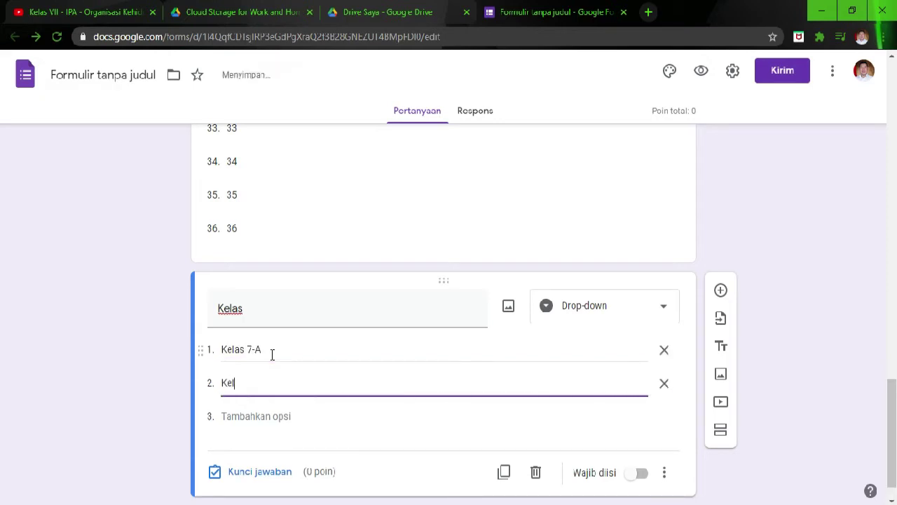
type("as 7-B")
key("Return")
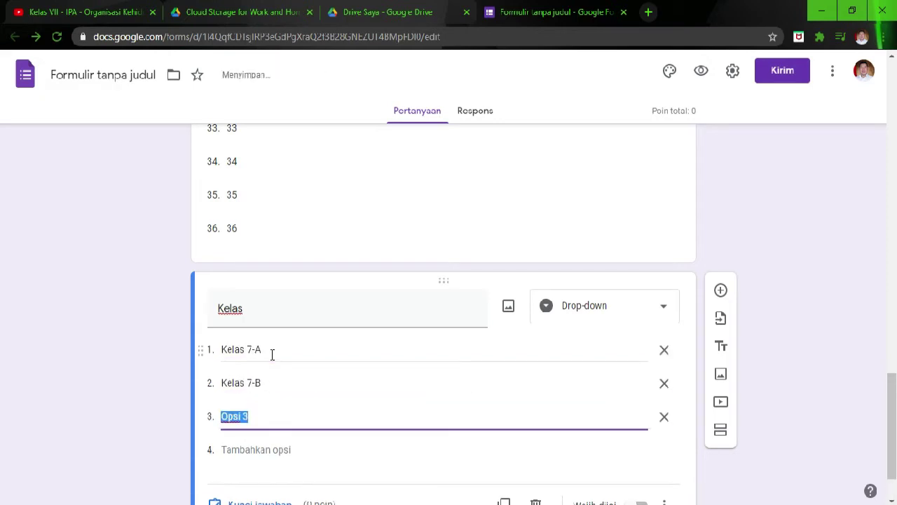
- Rename the first two options of the "Kelas" drop-down to "7-A" and "7-B"
key("shift+Tab")
key("shift+Tab")
key("shift+Tab")
key("shift+Tab")
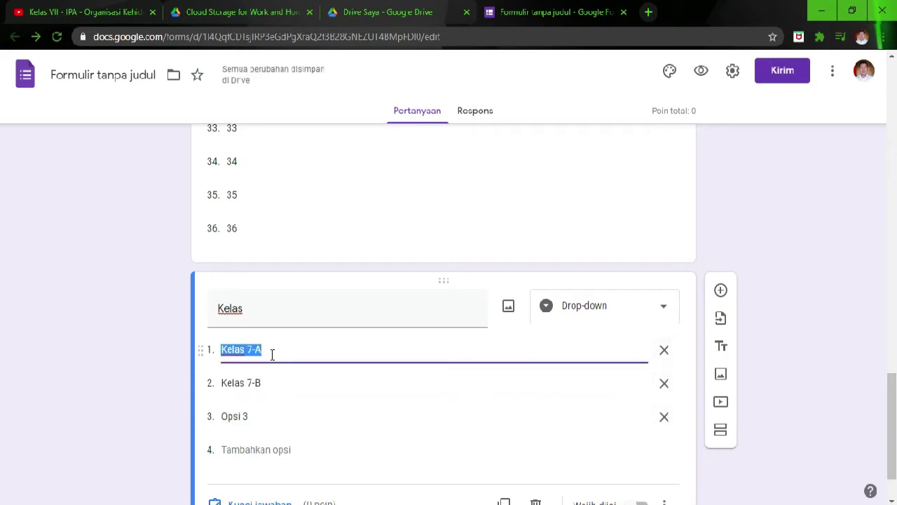
type("7-A")
key("Tab")
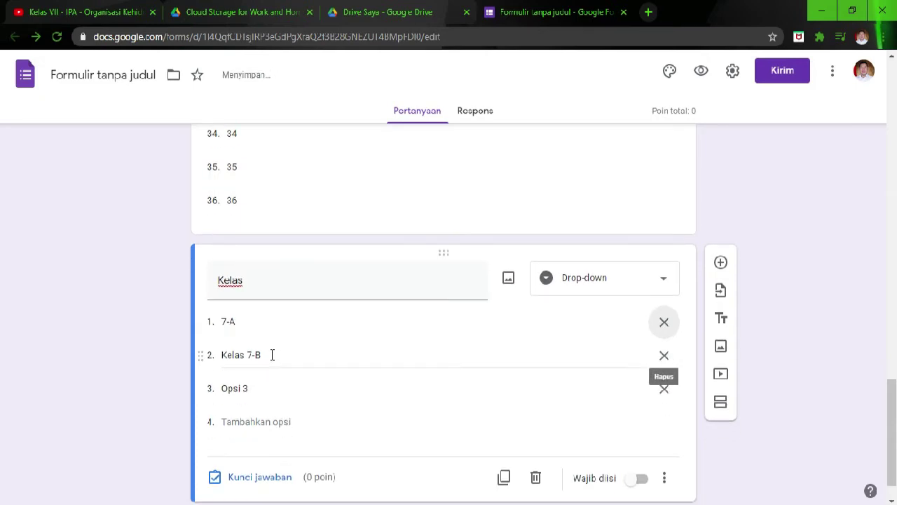
left_click(272, 355)
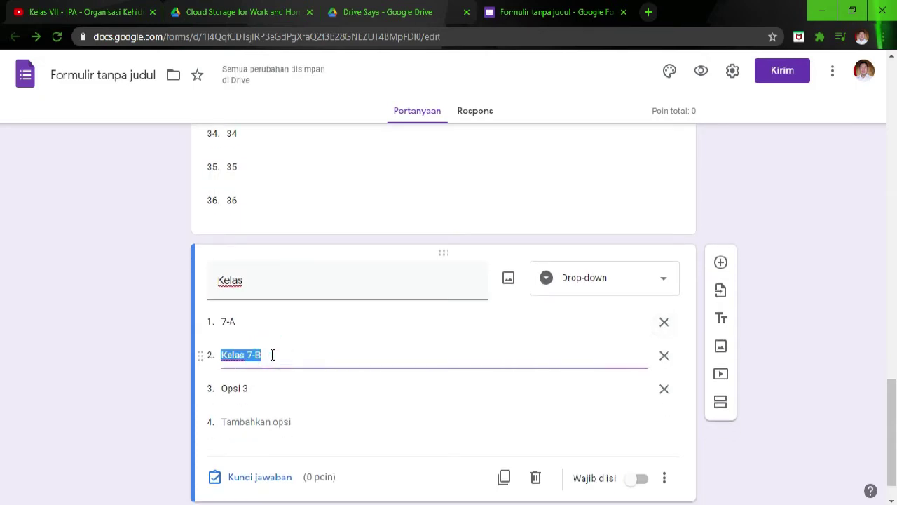
type("7")
- Continue the "Kelas" drop-down with the options 7-C, 7-D, 7-E, 7-F, 7-G and 7-H
key("Tab")
key("Tab")
type("7")
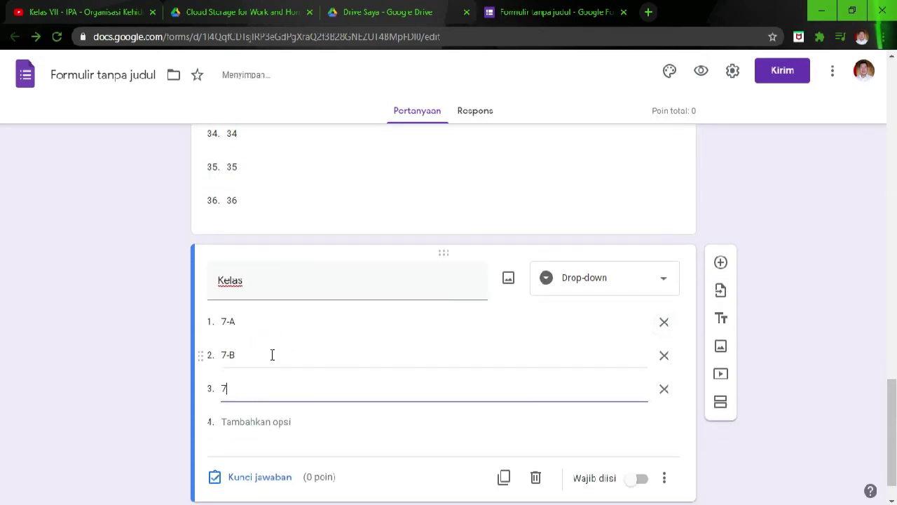
type("-C")
key("Return")
type("7-D")
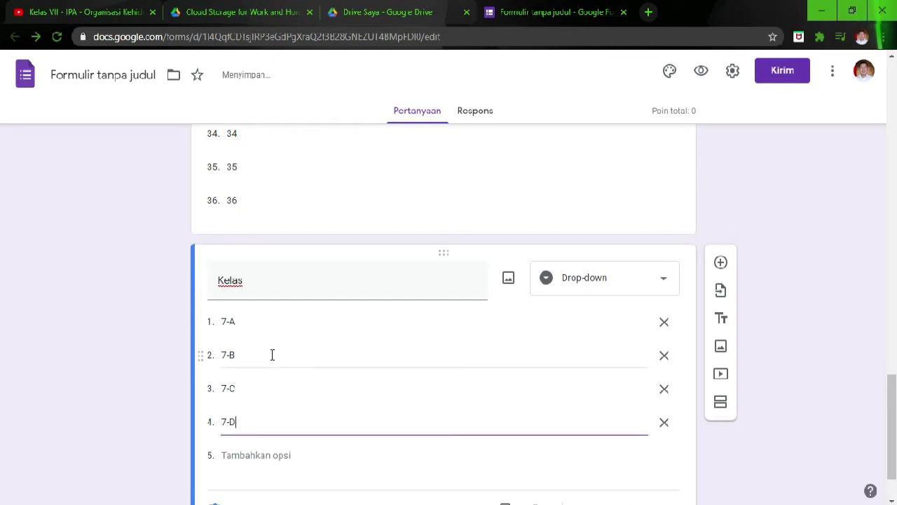
key("Return")
type("7-E")
key("Return")
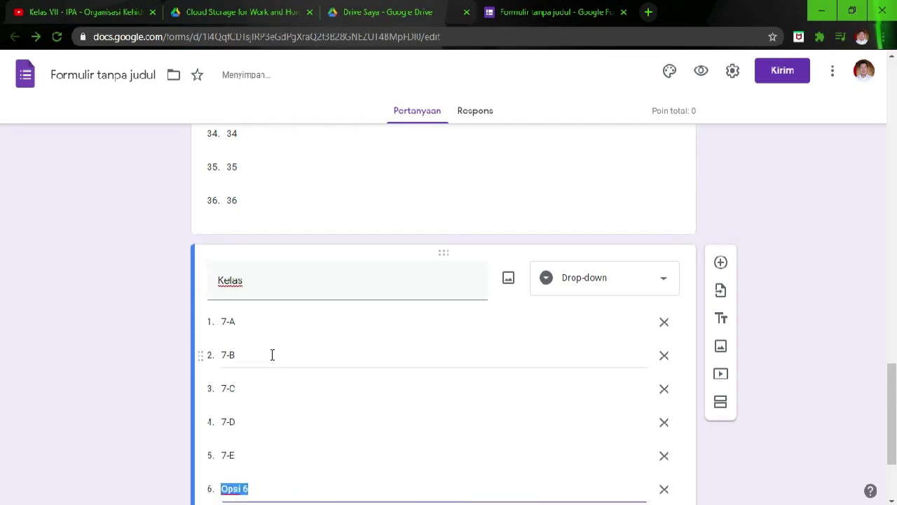
type("7-F")
key("Return")
type("7-G")
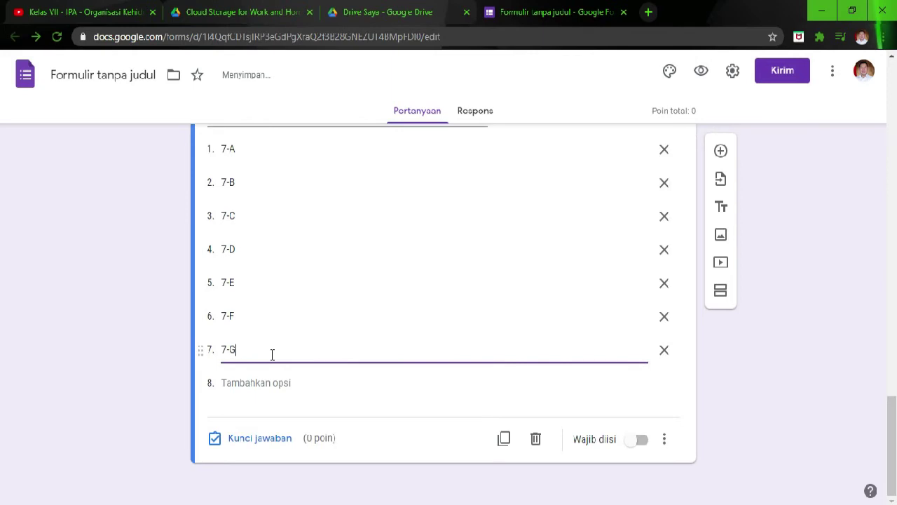
key("Return")
type("7-H")
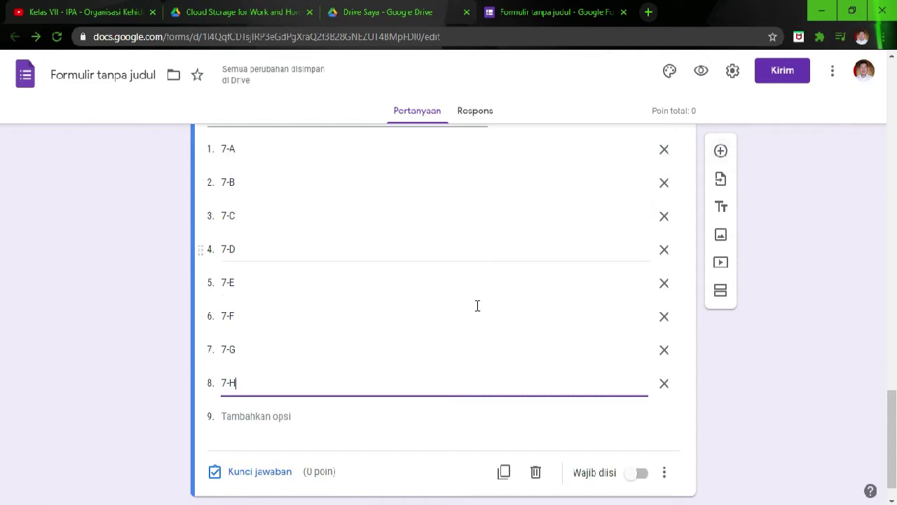
- Add a new question after "Kelas" and enter "Tanggal Pengerjaan So" as its title
left_click(722, 152)
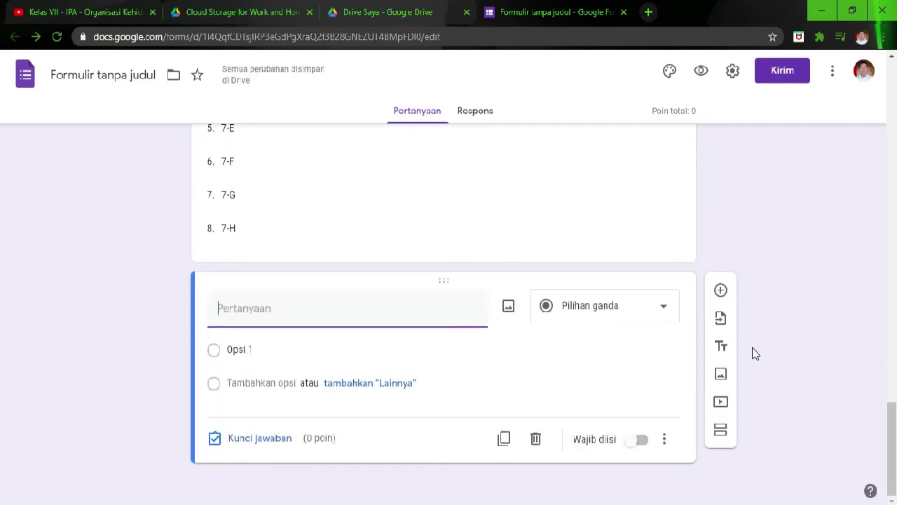
scroll(357, 282, "up", 3)
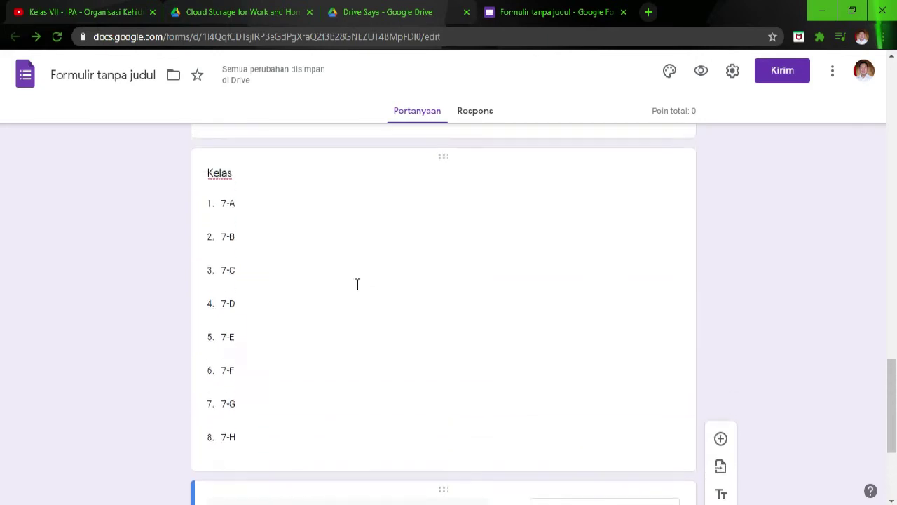
scroll(357, 283, "up", 14)
scroll(357, 283, "down", 10)
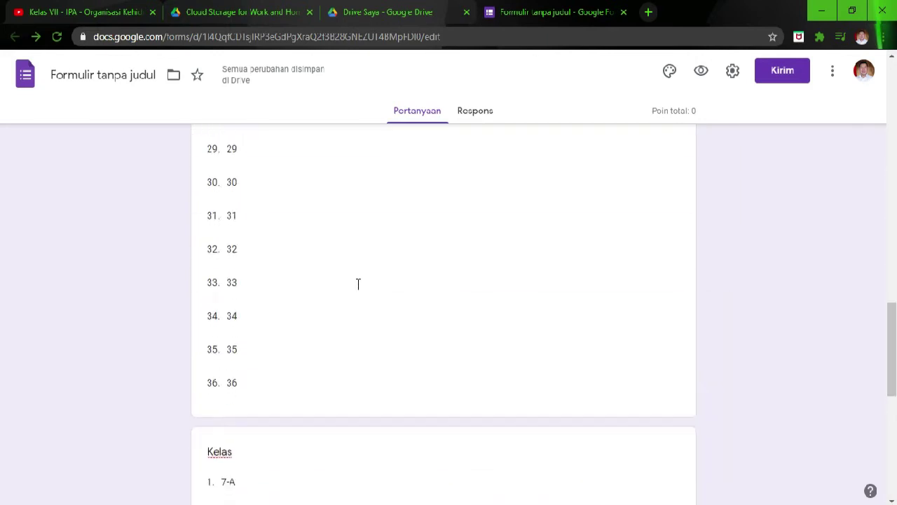
scroll(358, 283, "down", 7)
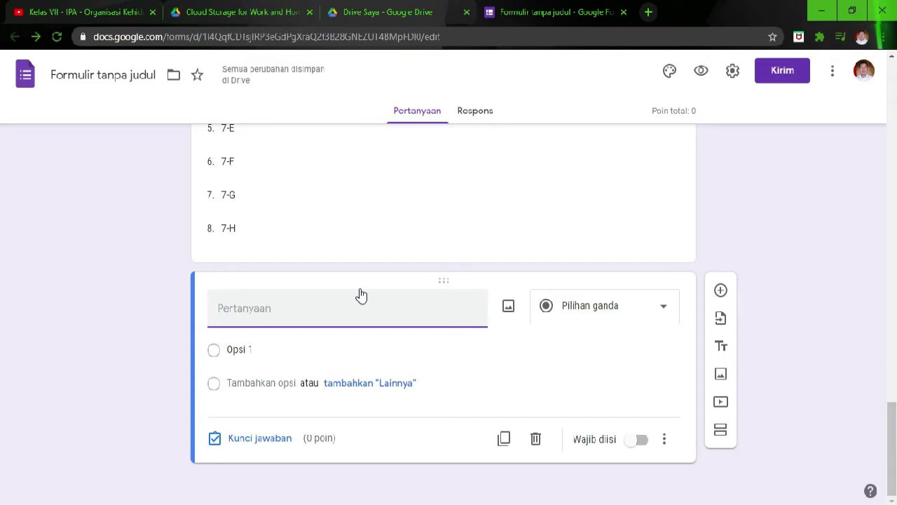
type("Tanggal Pengerja")
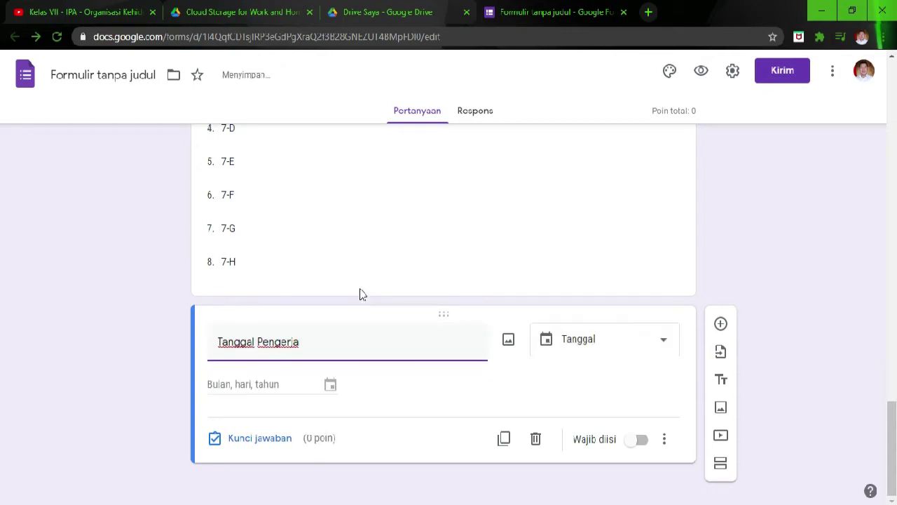
type("an So")
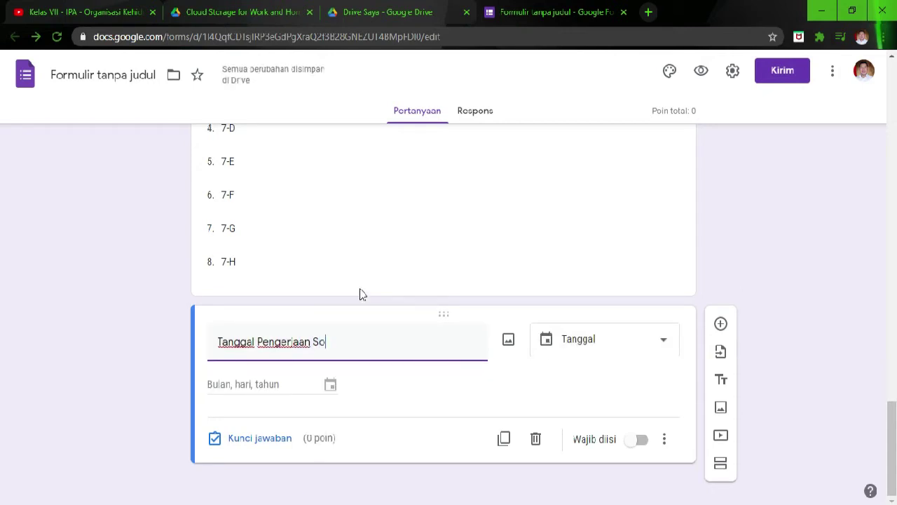
- Shorten the new question's title to "Tanggal"
key("BackSpace")
key("BackSpace")
key("BackSpace")
key("BackSpace")
key("BackSpace")
key("BackSpace")
key("BackSpace")
key("BackSpace")
key("BackSpace")
key("BackSpace")
key("BackSpace")
key("BackSpace")
key("BackSpace")
key("BackSpace")
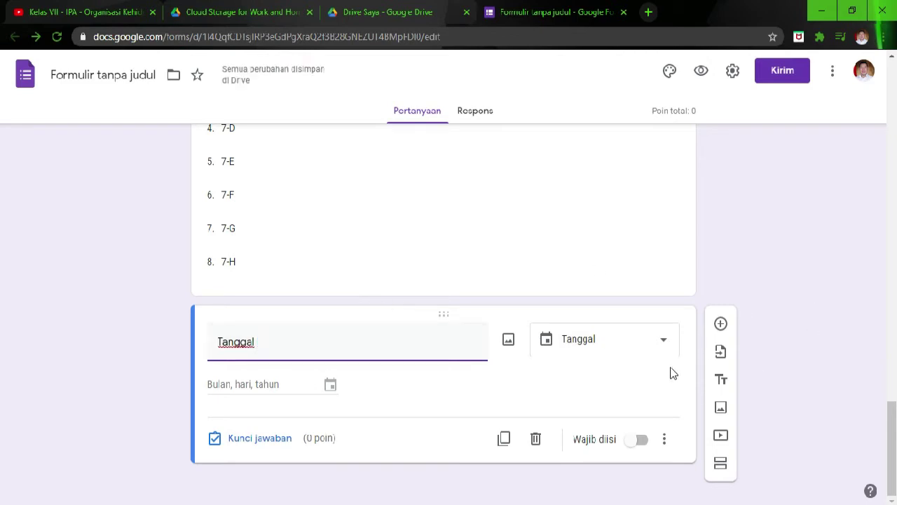
- Switch the "Tanggal" question's answer type to "Jawaban singkat" and back to "Tanggal"
left_click(664, 342)
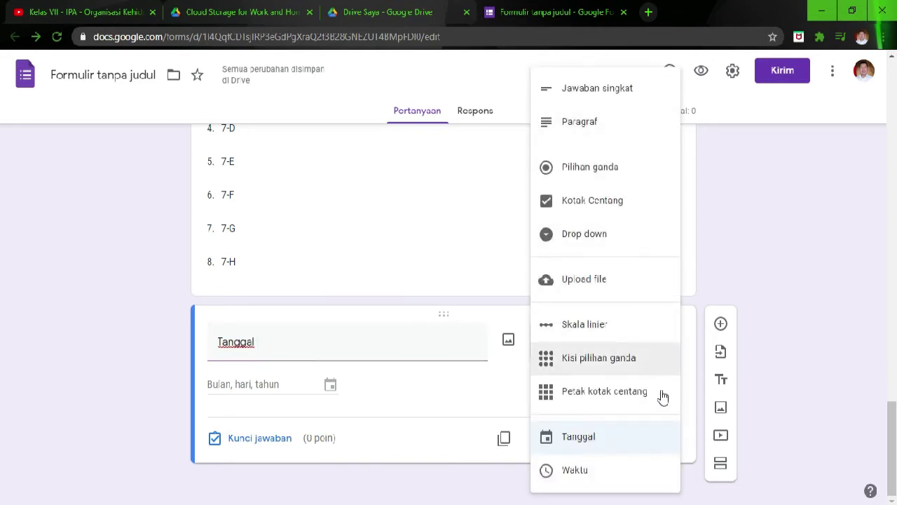
left_click(589, 444)
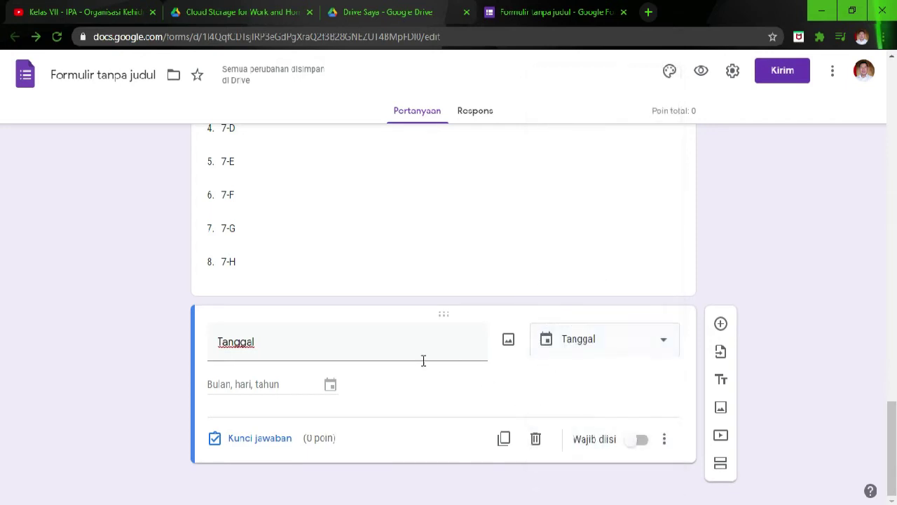
left_click(635, 352)
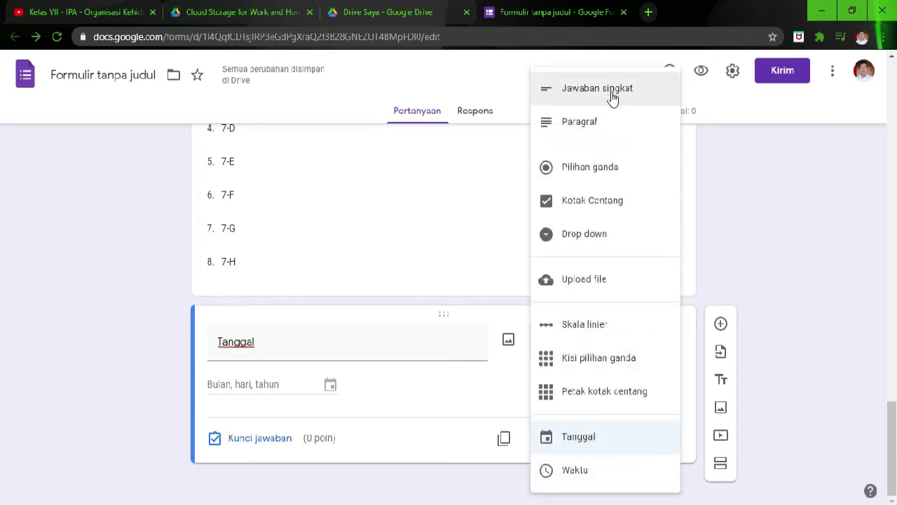
left_click(611, 90)
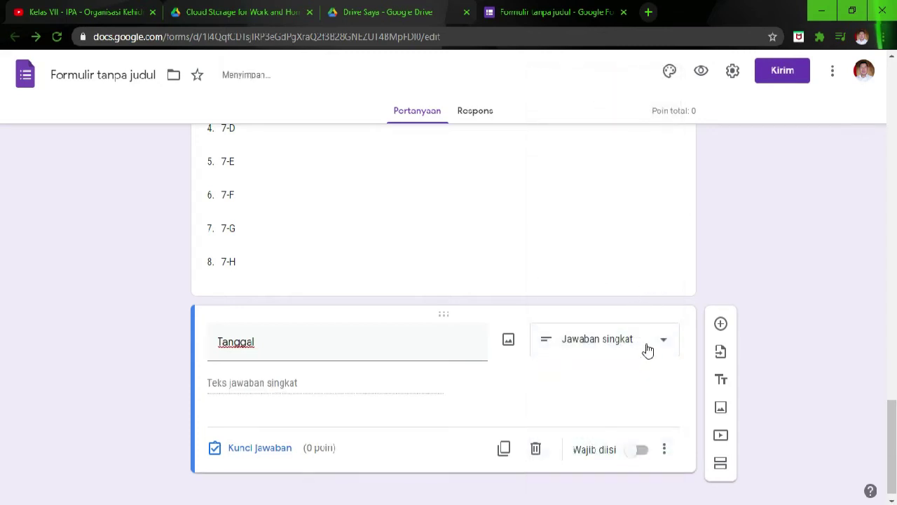
left_click(648, 351)
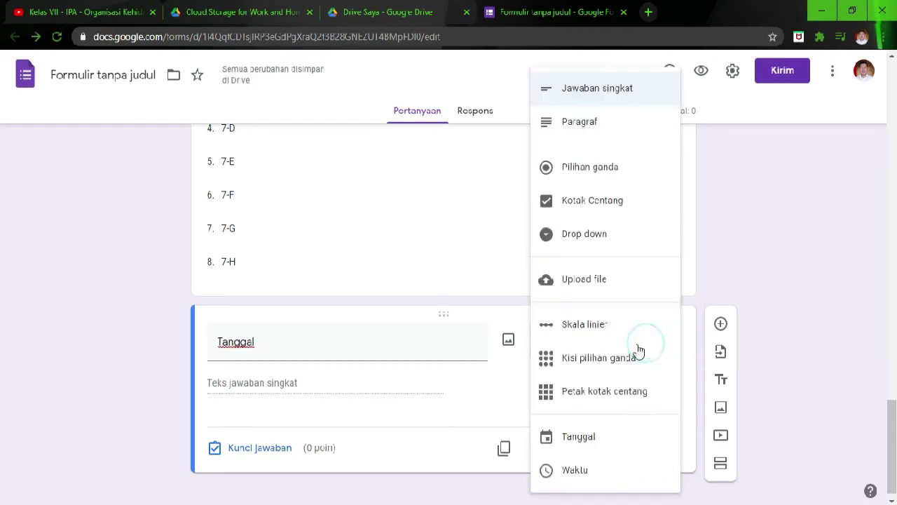
left_click(586, 437)
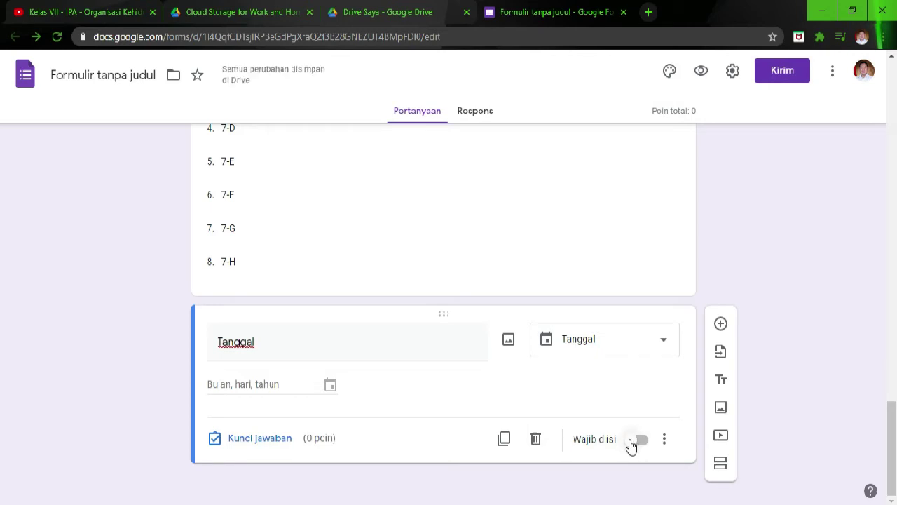
- Make the "Tanggal" and "Kelas" questions required and check the "Nomor Absensi" question
left_click(633, 442)
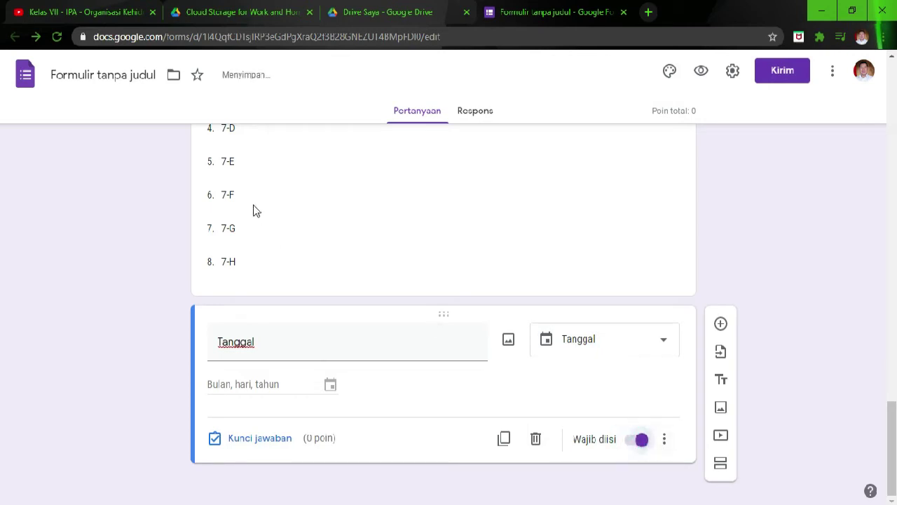
left_click(253, 197)
left_click(640, 379)
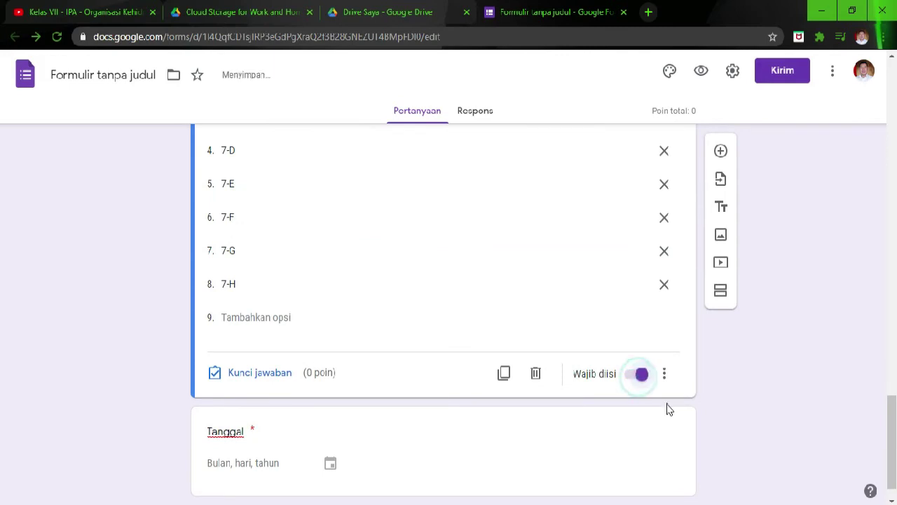
scroll(667, 409, "up", 10)
scroll(340, 357, "down", 4)
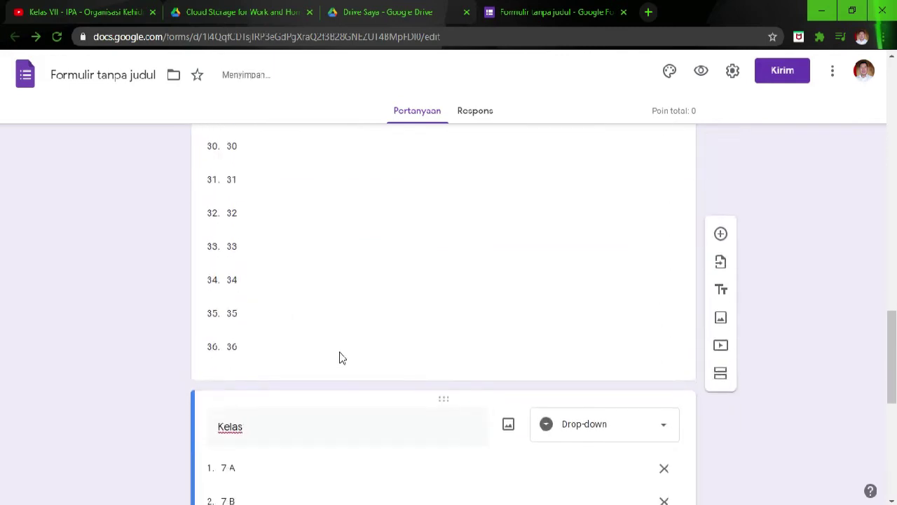
left_click(256, 312)
scroll(652, 419, "down", 5)
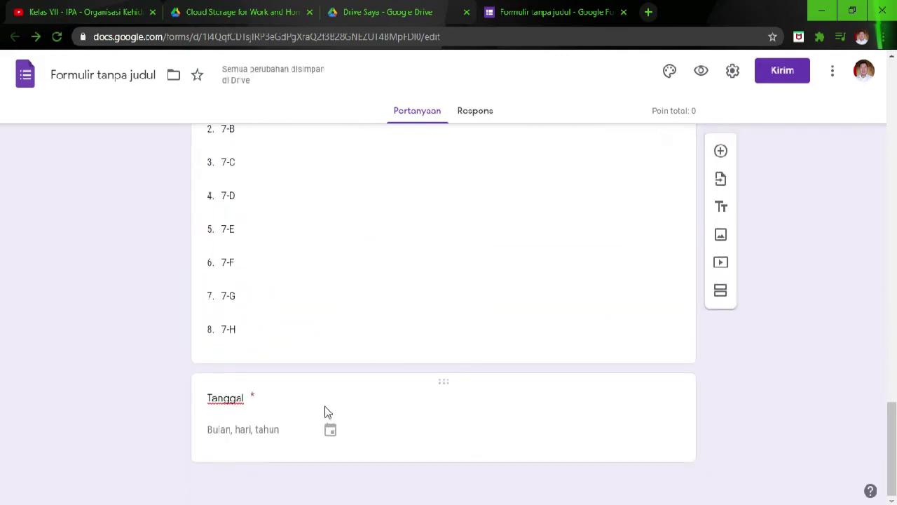
- Add a new section after the "Tanggal" question and title it "ORGANISASI KEHIDUPAN : SEL"
left_click(265, 400)
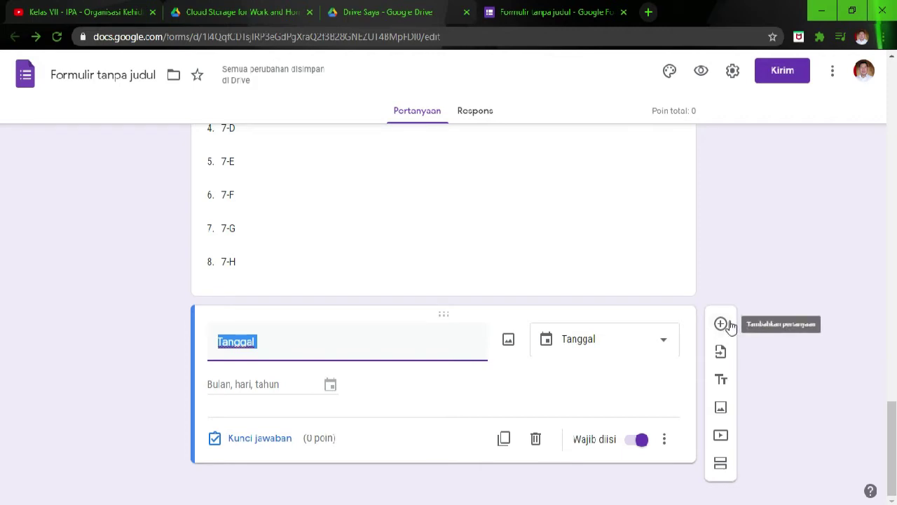
left_click(725, 467)
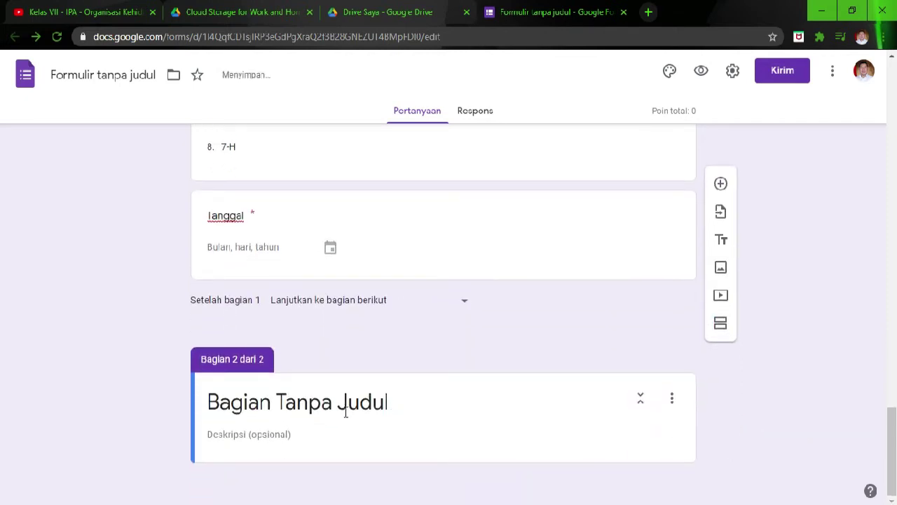
left_click(401, 402)
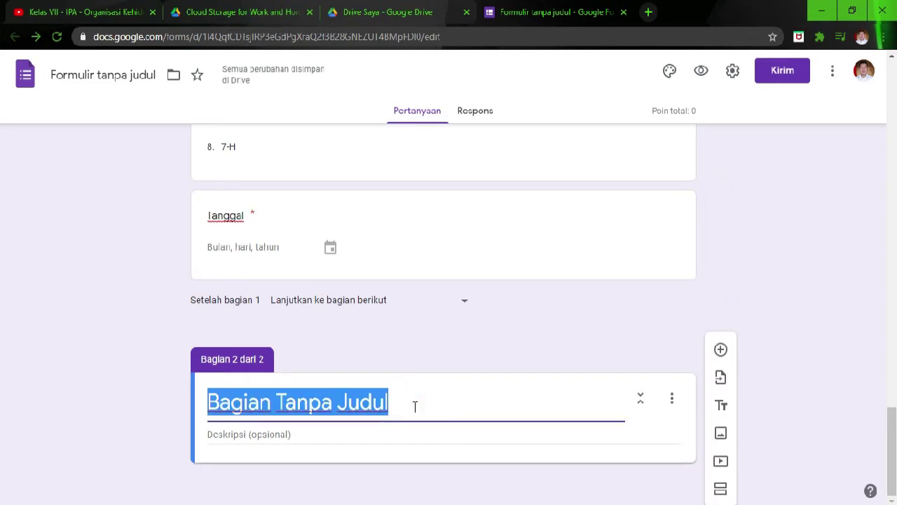
type("ORGANISASI")
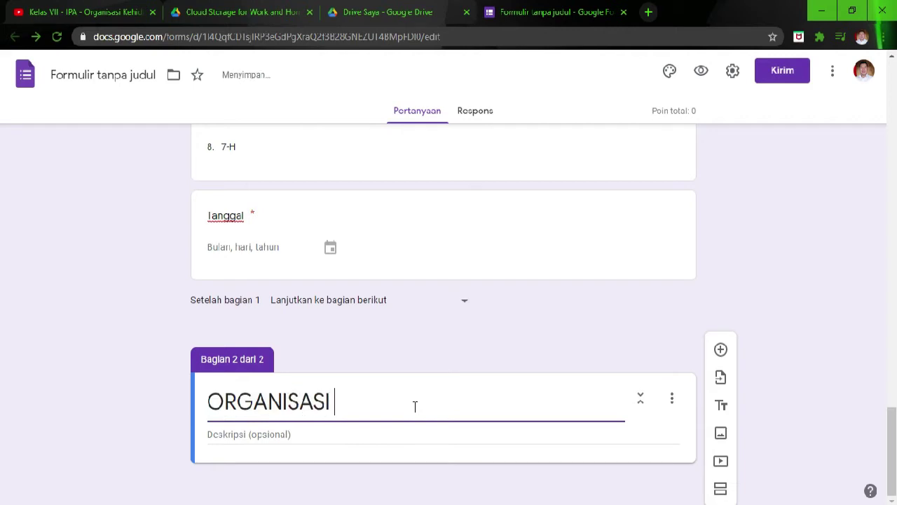
type(" KEHI")
key("BackSpace")
type("KEHIDUPA")
type("N : SEL")
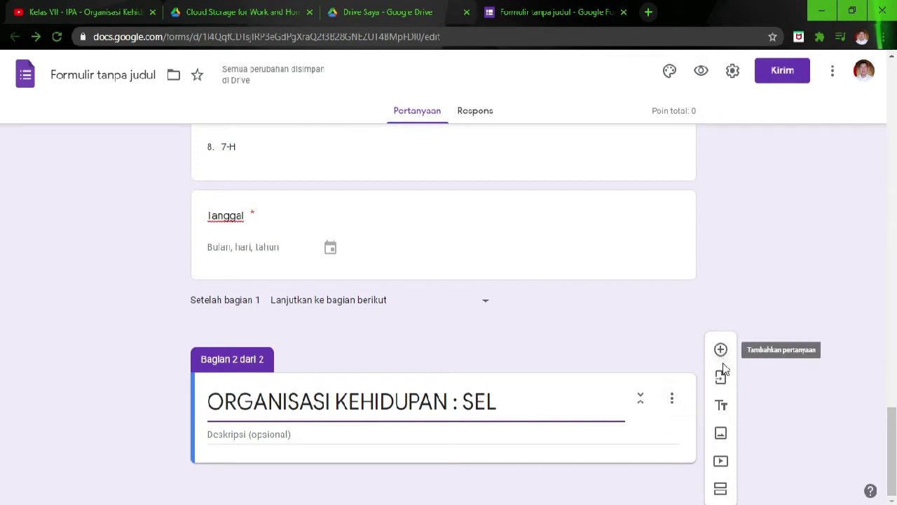
- Start adding a video to the new section and get the URL of the open YouTube video "Kelas VII - IPA - Organisasi Kehidupan Sel"
left_click(722, 462)
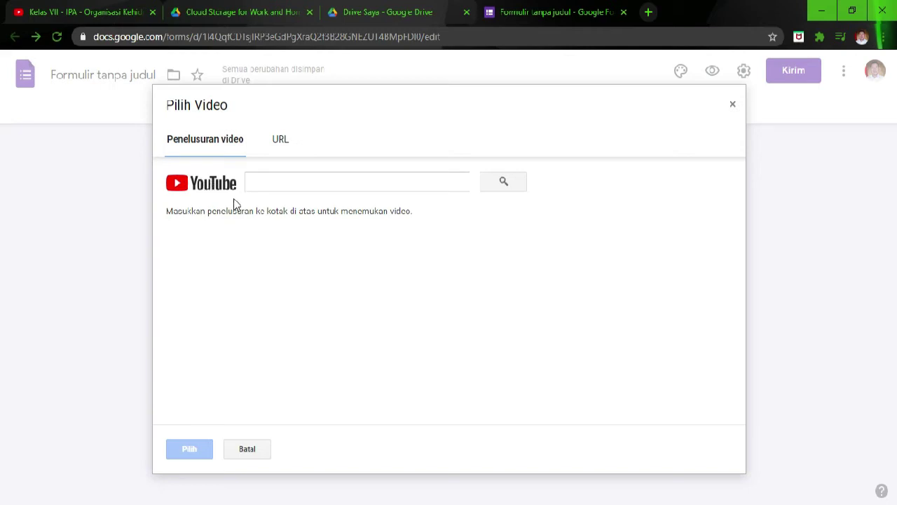
left_click(257, 182)
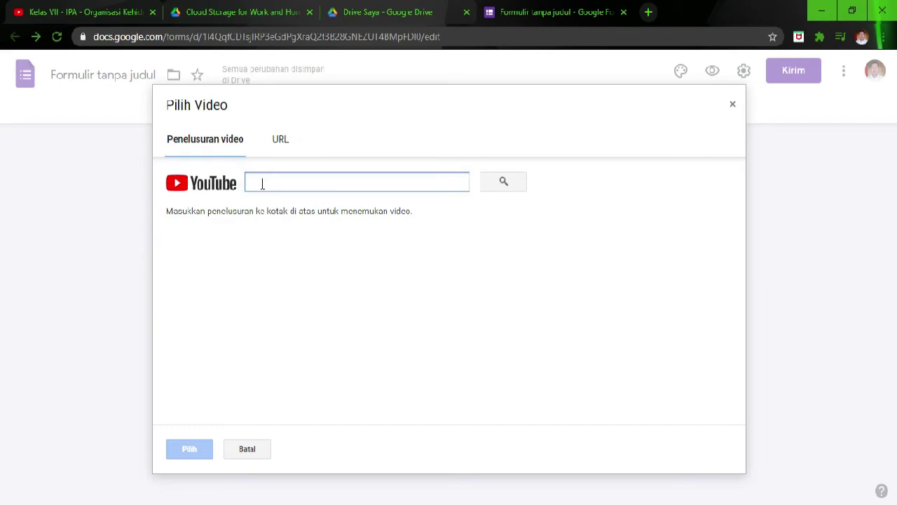
left_click(100, 17)
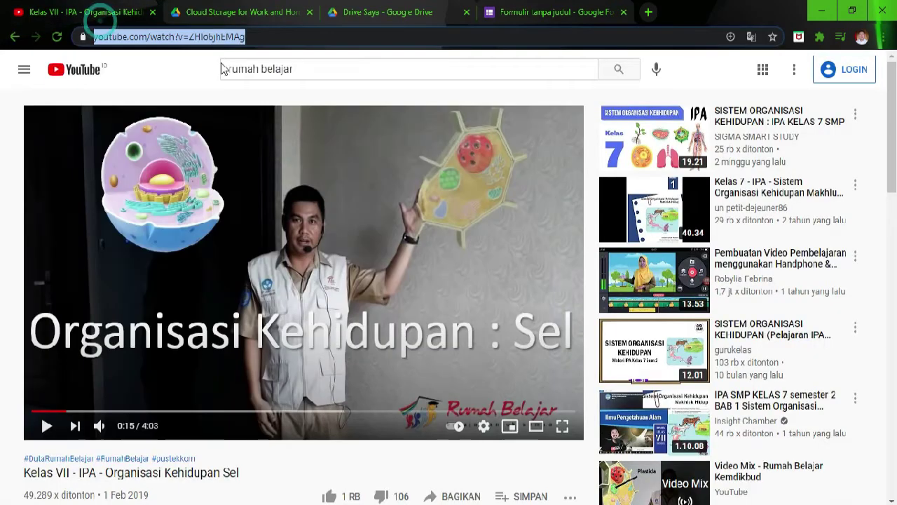
left_click(237, 36)
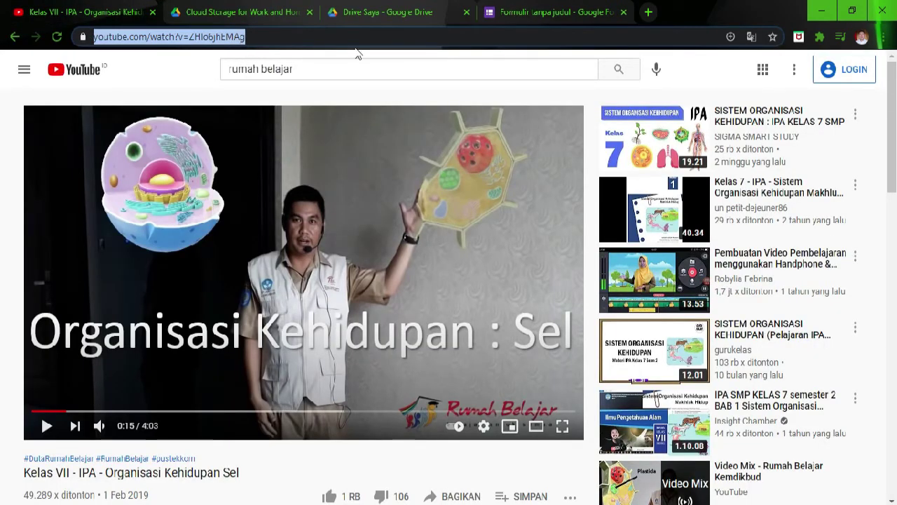
left_click(518, 14)
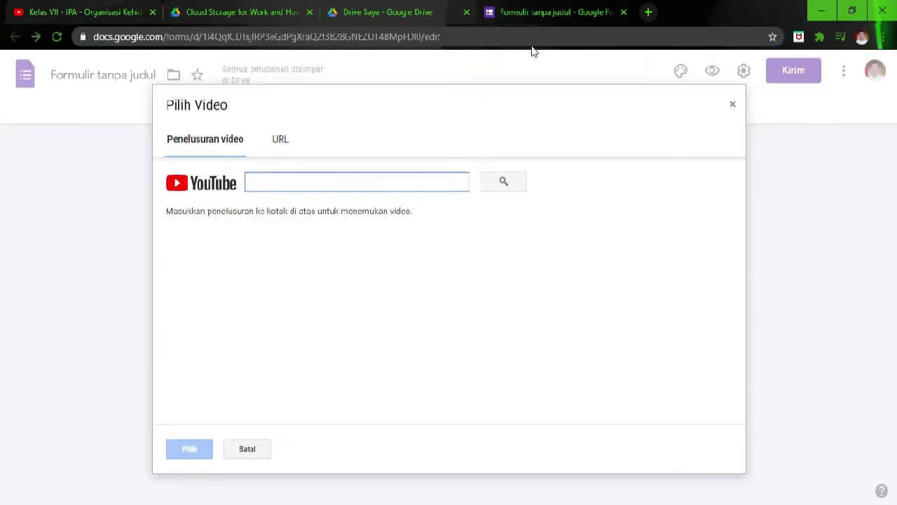
- Search for the video by its pasted YouTube URL and insert "Kelas VII - IPA - Organisasi Kehidupan Sel" into the form
right_click(264, 184)
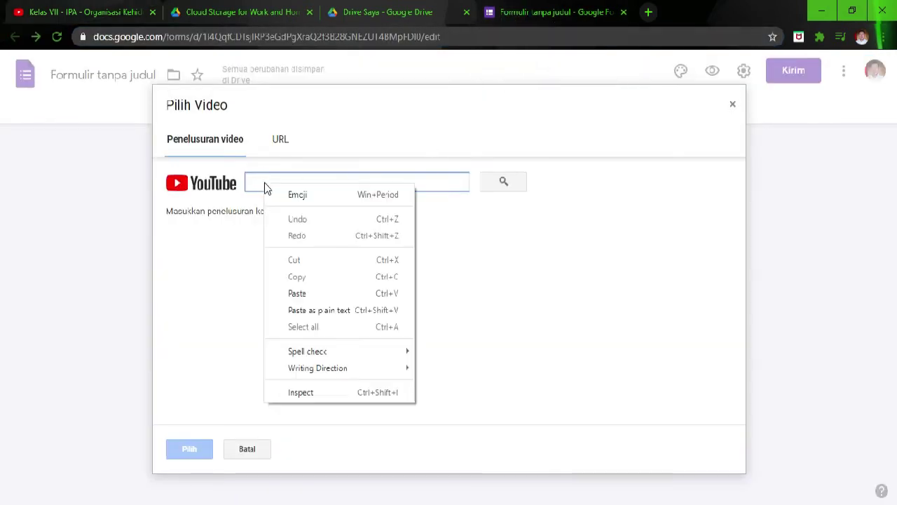
left_click(323, 293)
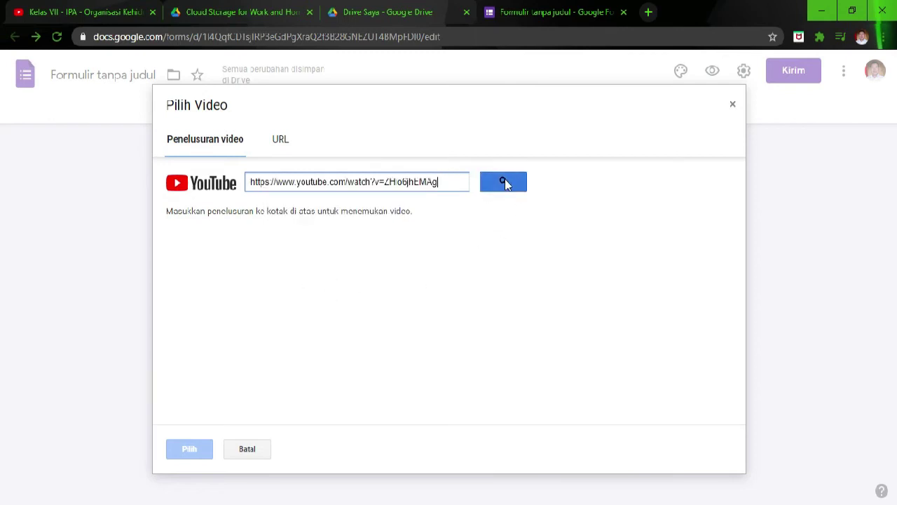
left_click(504, 184)
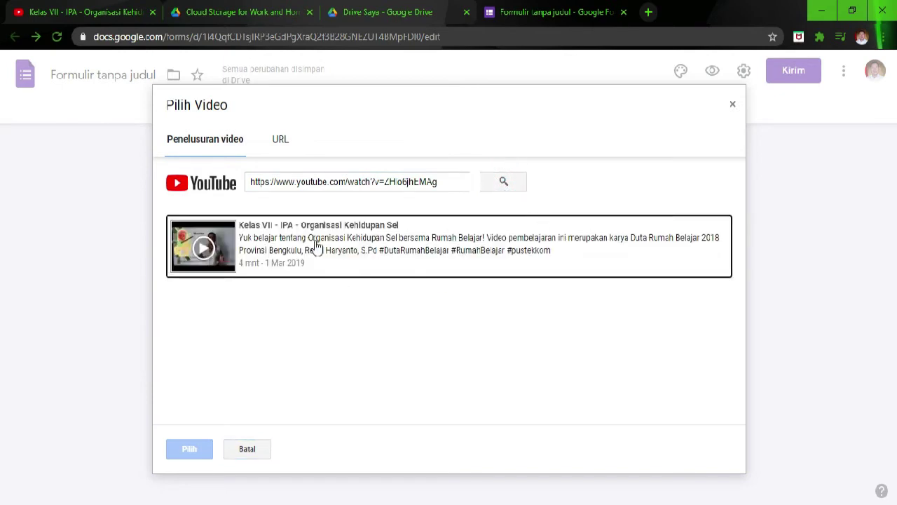
left_click(370, 251)
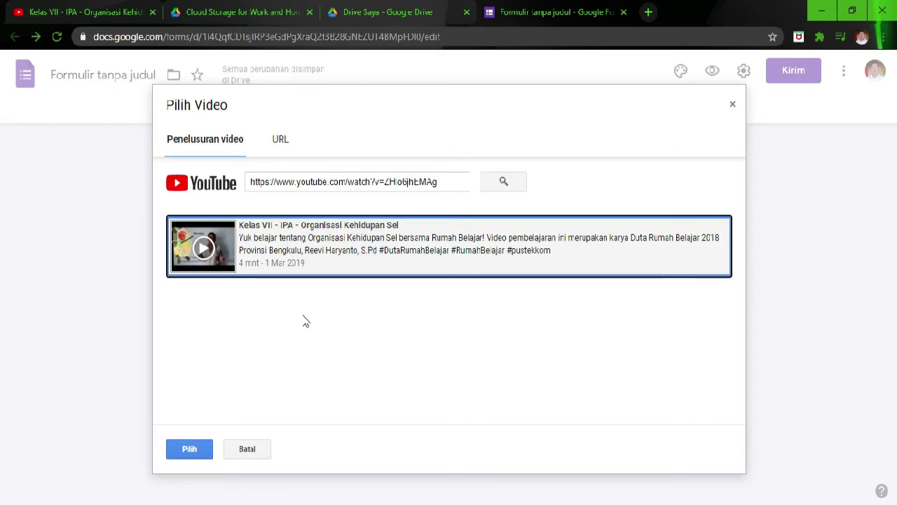
left_click(189, 451)
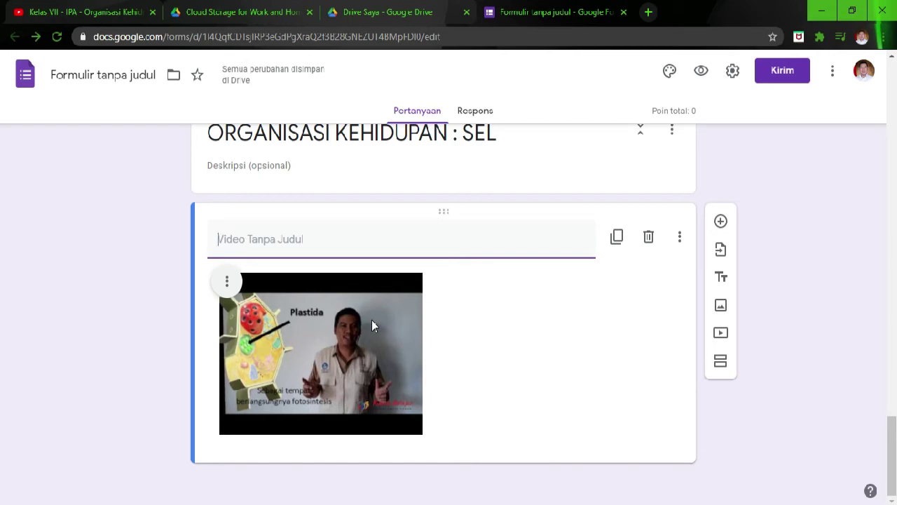
- Title the embedded video "Perhatikan video berikut ini!"
type("pERH")
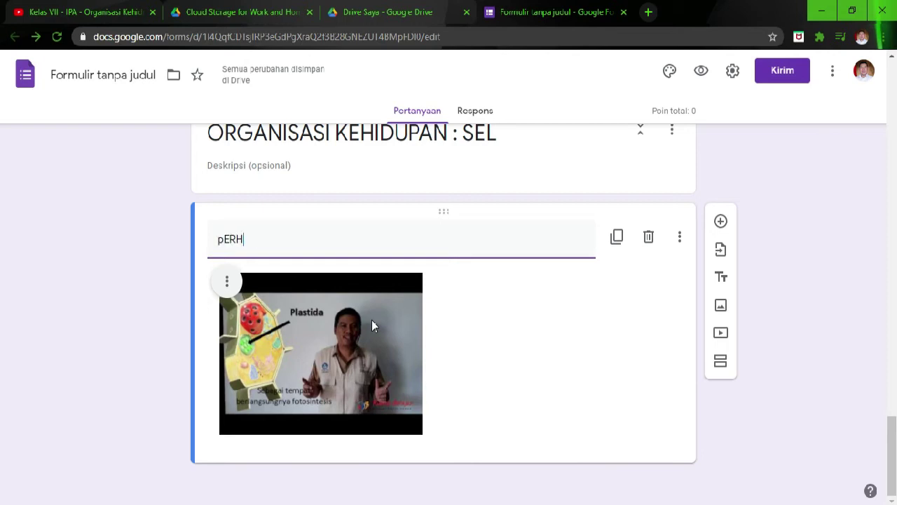
key("BackSpace")
key("BackSpace")
key("BackSpace")
type("Perhatikan vid")
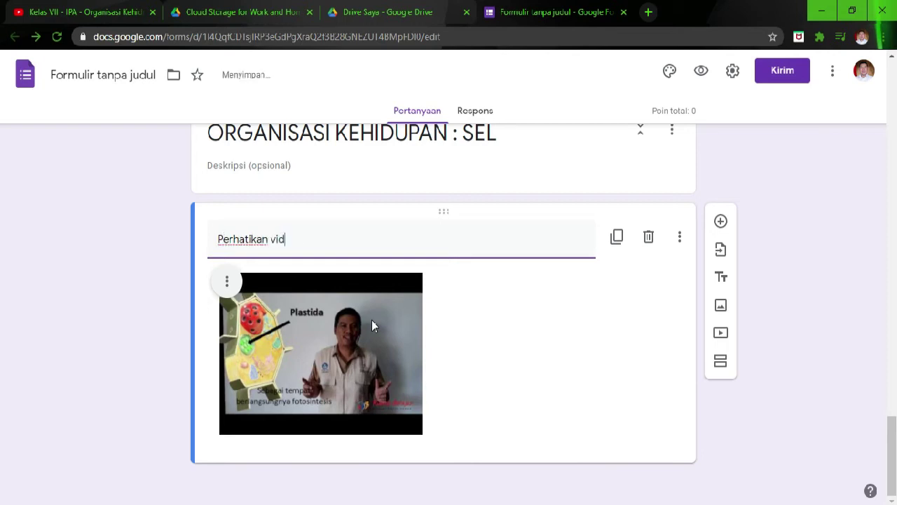
type("eo berikut ini")
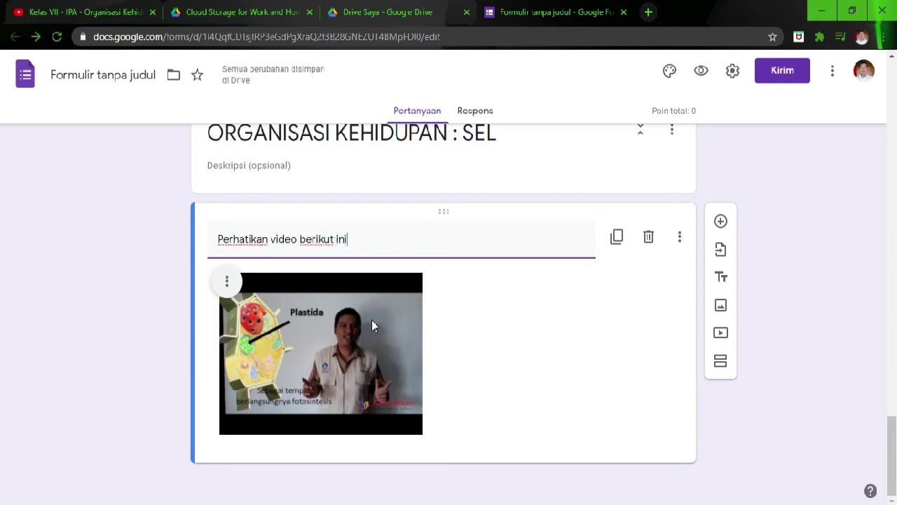
type("!")
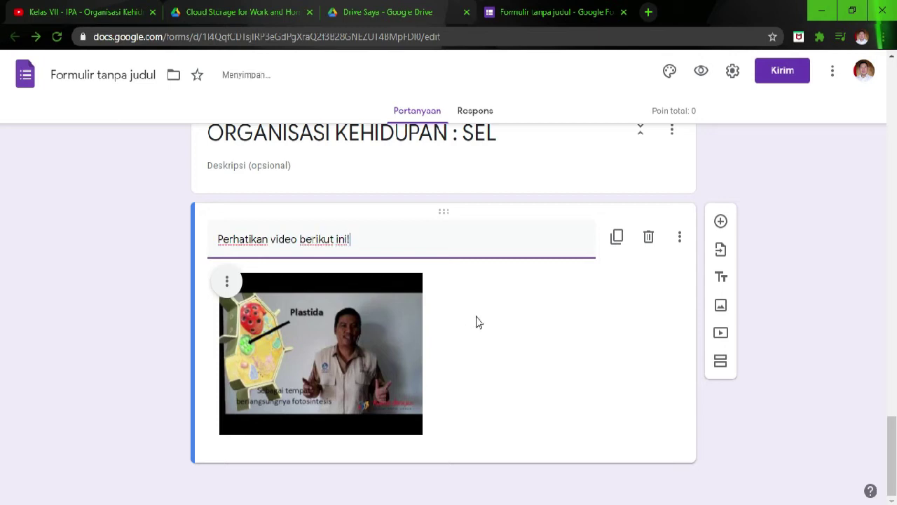
- Enlarge the embedded video proportionally to about 70% of its card's width
left_click(390, 343)
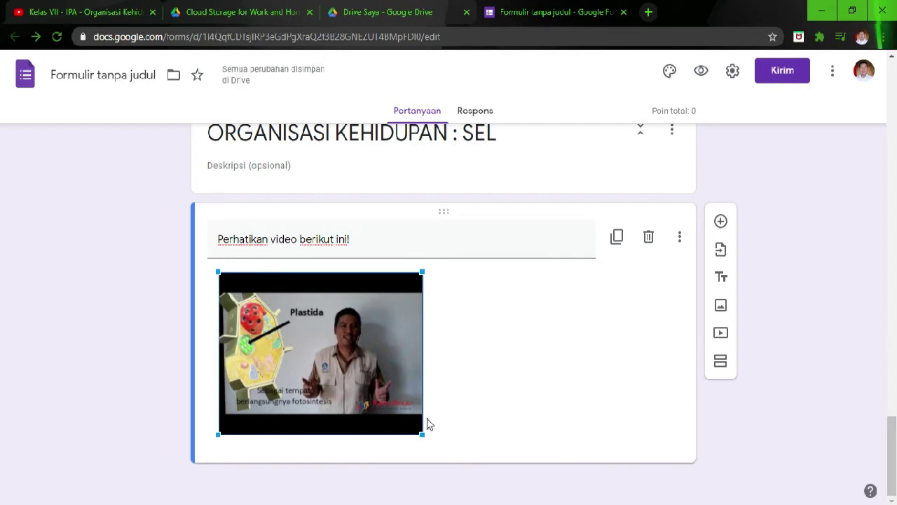
left_click_drag(422, 434, 543, 504)
scroll(651, 337, "down", 1)
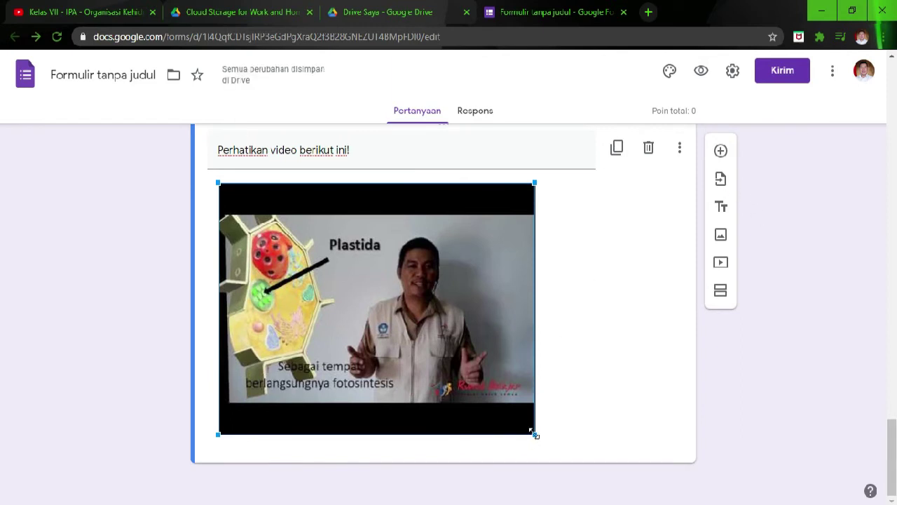
left_click_drag(534, 434, 561, 439)
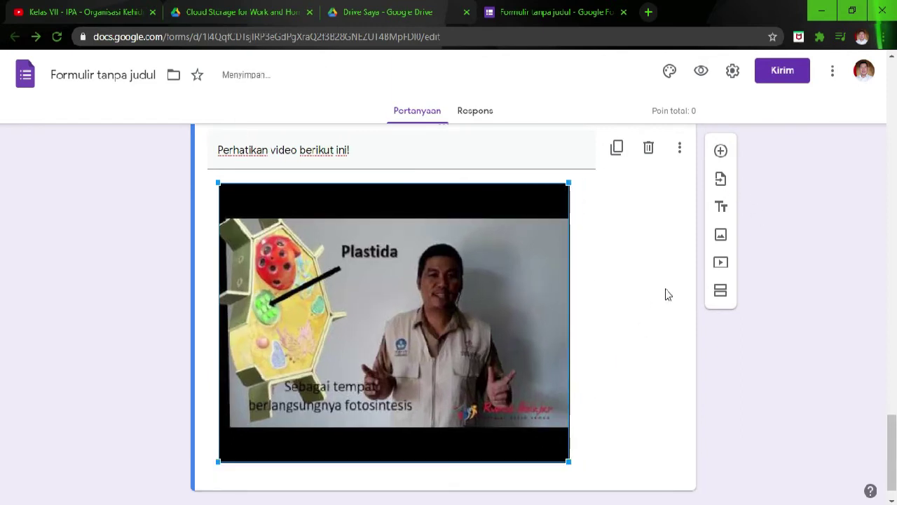
scroll(663, 300, "down", 1)
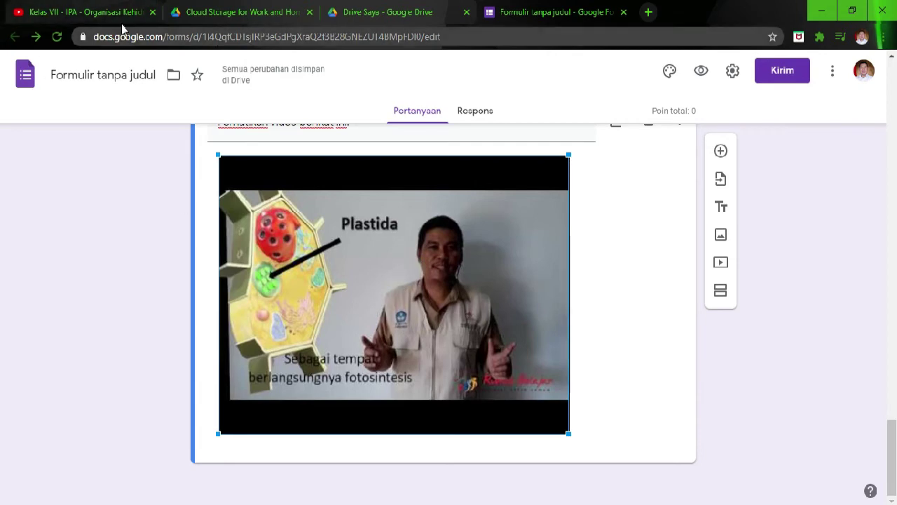
- Compare the source video's YouTube page with the embedded video and its title in the form
left_click(95, 14)
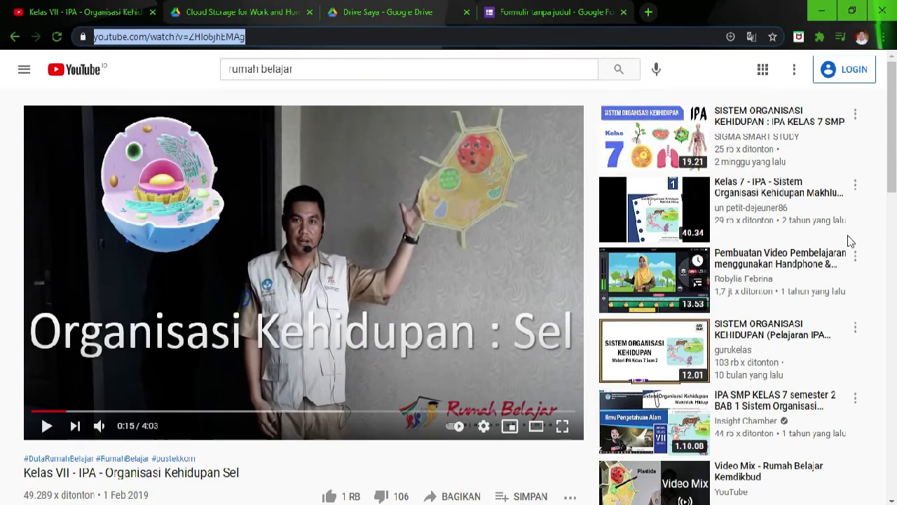
left_click(550, 12)
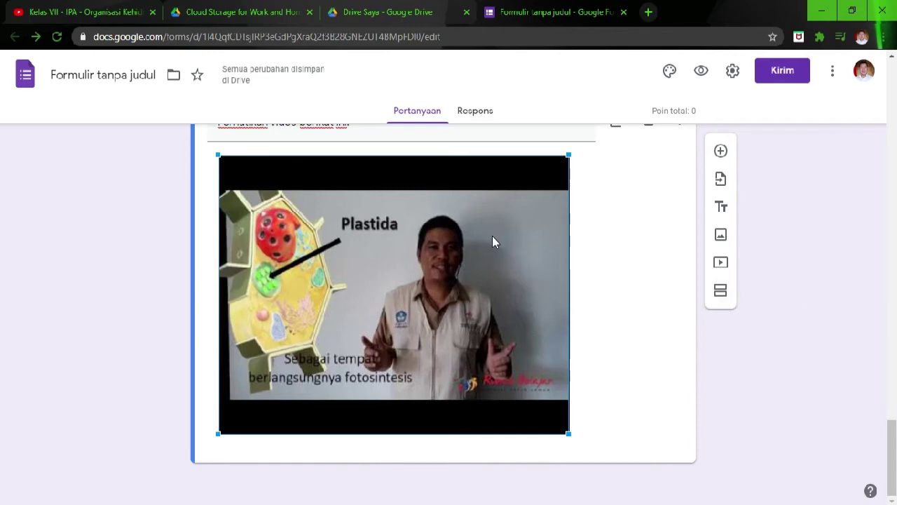
scroll(493, 237, "up", 1)
scroll(493, 238, "down", 1)
scroll(371, 166, "up", 1)
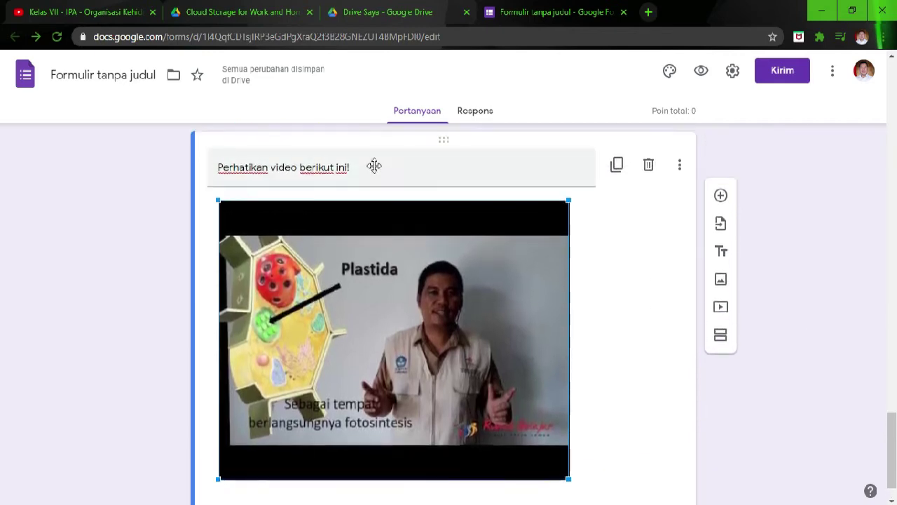
scroll(370, 190, "down", 1)
scroll(342, 183, "up", 1)
scroll(354, 200, "down", 1)
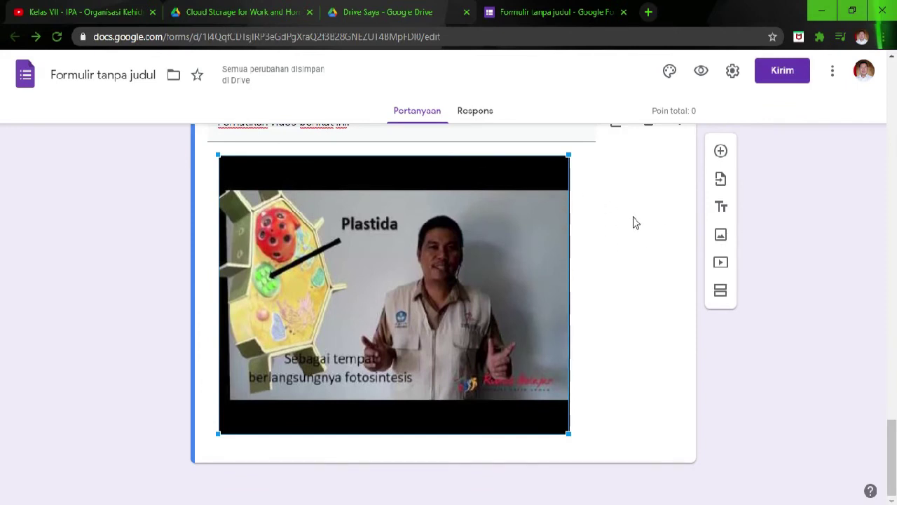
- Add a multiple-choice question below the video, consult the YouTube video page, and enter "Apa itu sel?" as the question
left_click(720, 151)
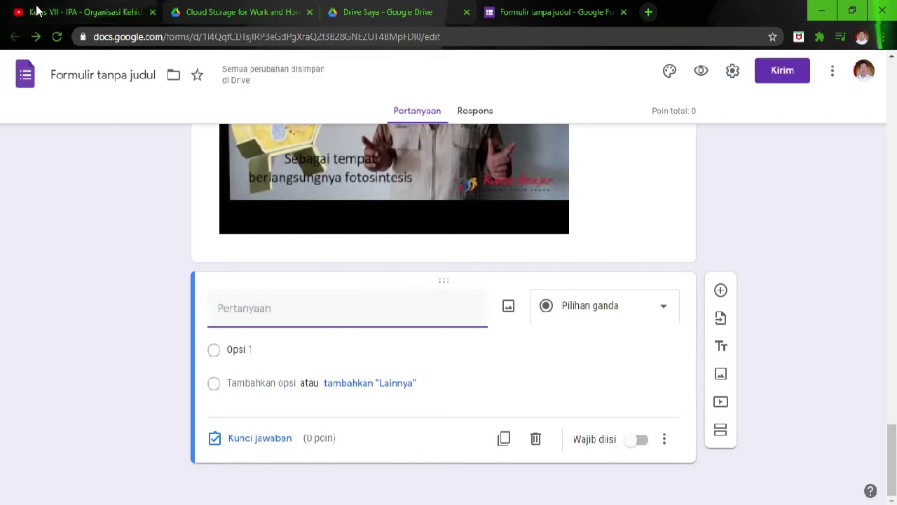
left_click(62, 19)
scroll(220, 246, "down", 3)
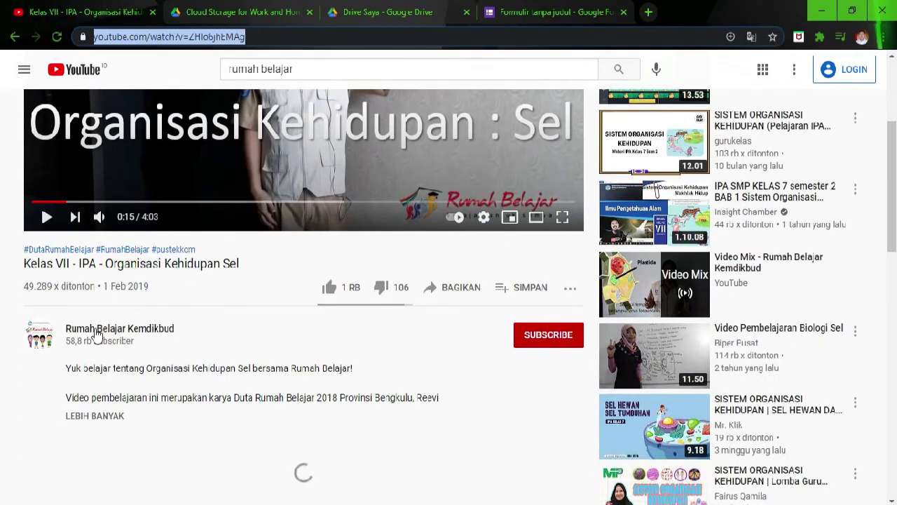
scroll(204, 332, "up", 3)
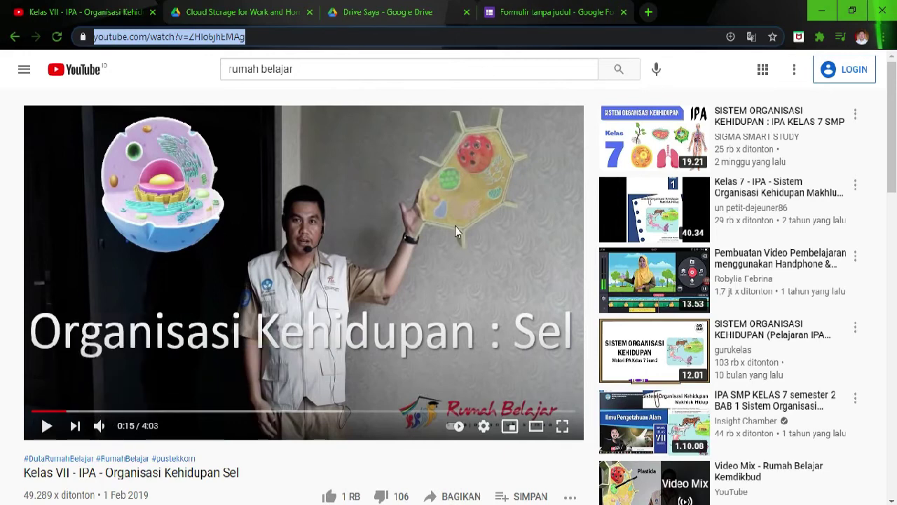
left_click(556, 13)
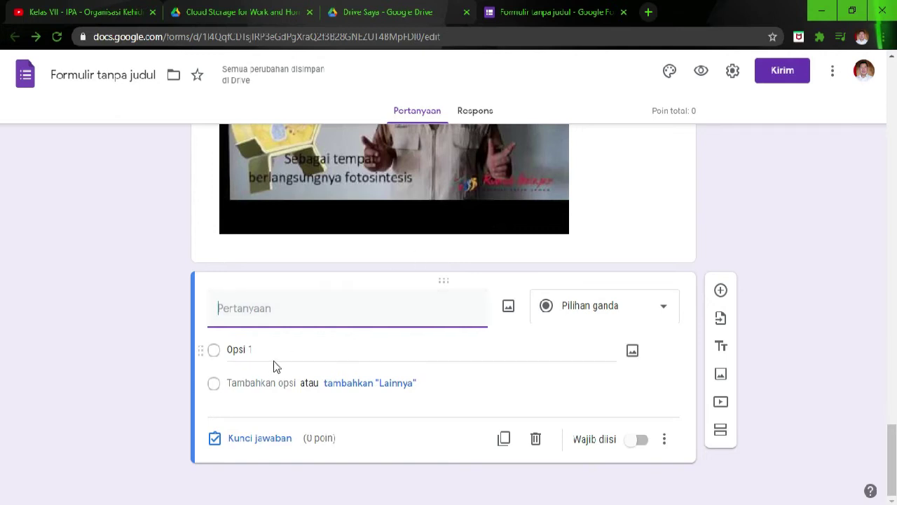
type("Ap")
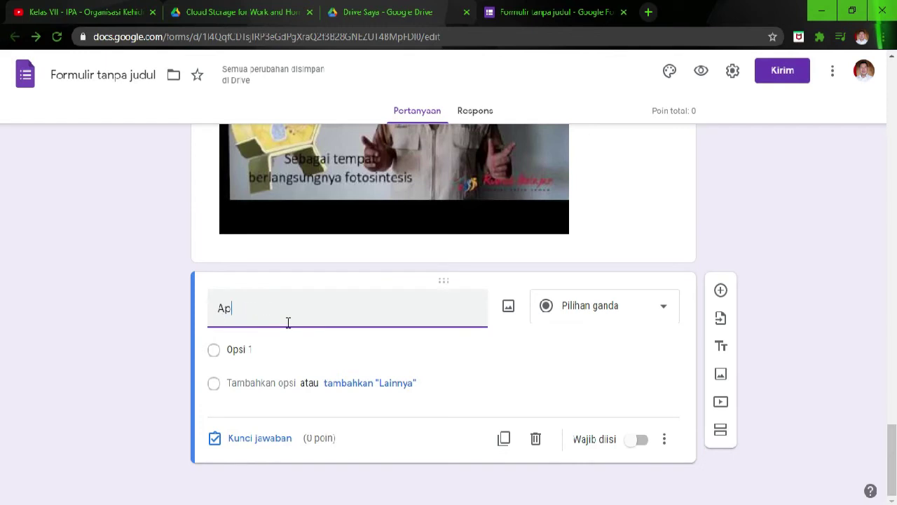
type("a")
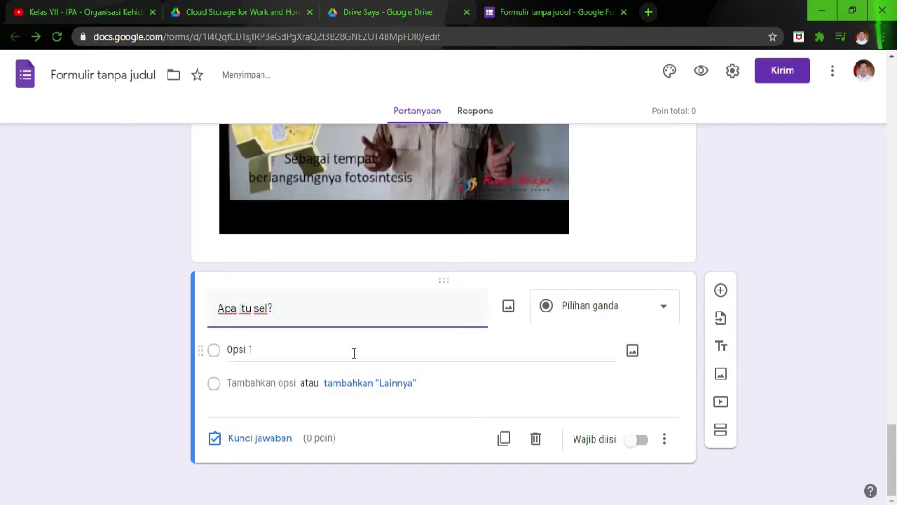
- Enter "sel adalah bagian terkecil penyusun makhluk hidup" as the first answer option of "Apa itu sel?"
left_click(267, 350)
type("sel")
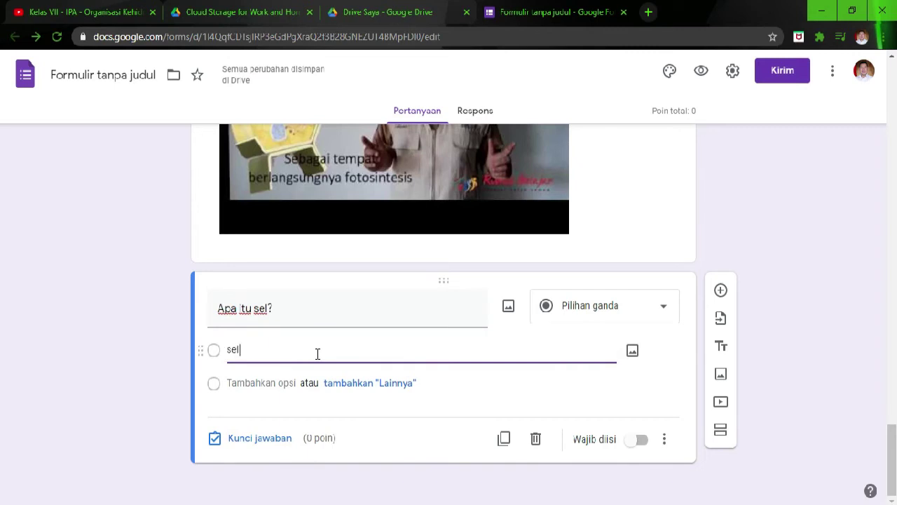
type(" adalah bagian")
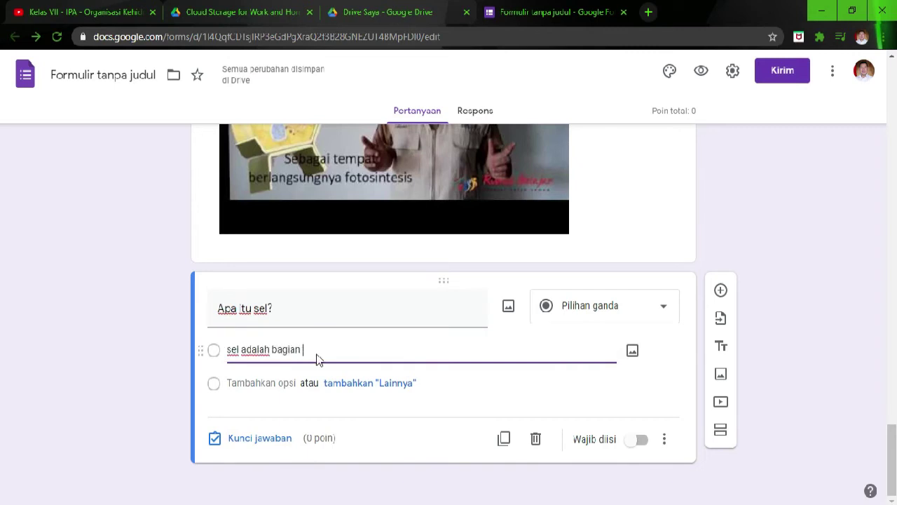
type("te")
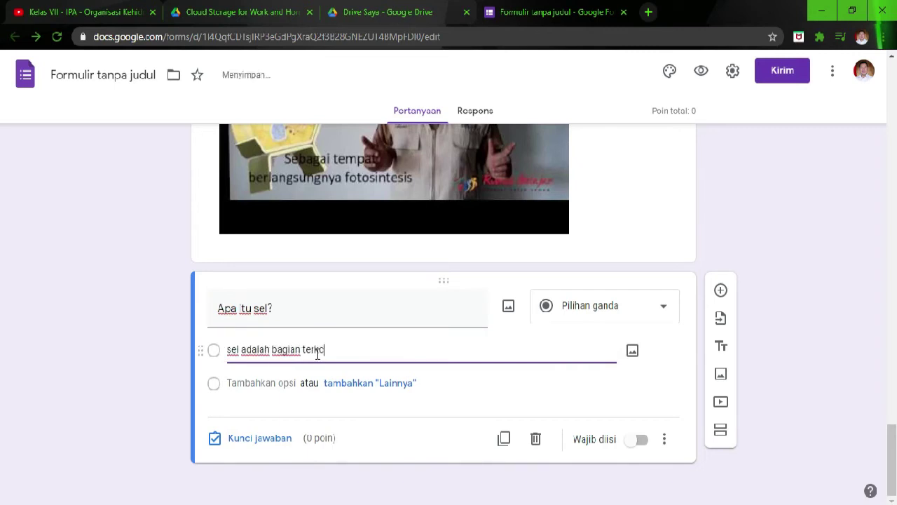
type("rkecil penyusun makhluk hidup")
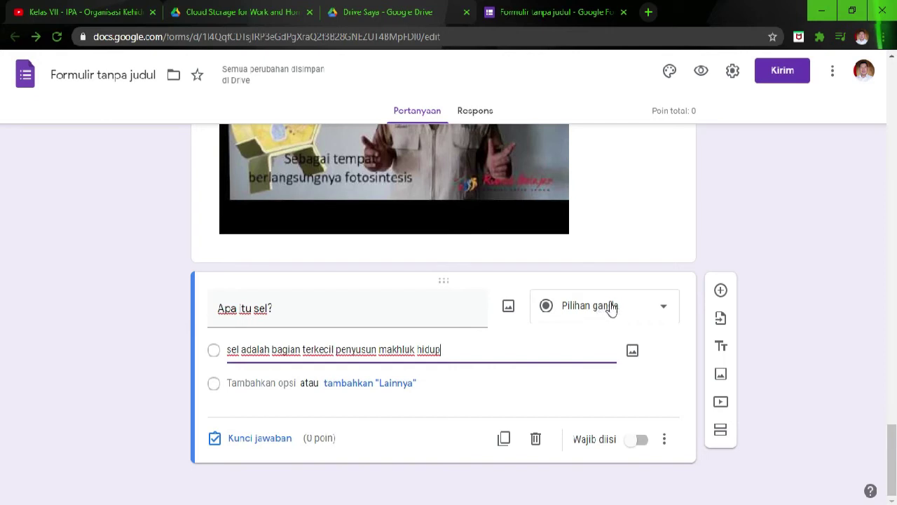
- Add "sel adalah kumpulan jaringan" and "sel adalah sama dengan organ" as the second and third answer options
left_click(238, 382)
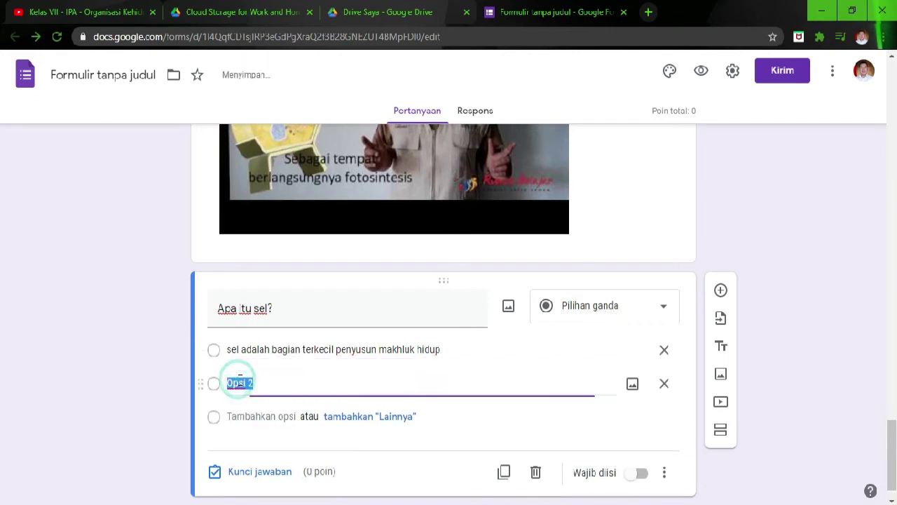
type("sel")
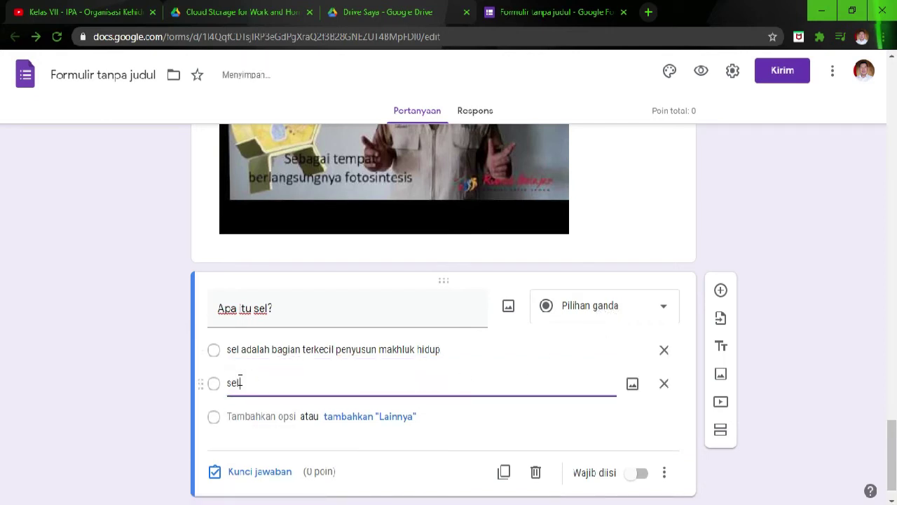
type(" adalah kumpul")
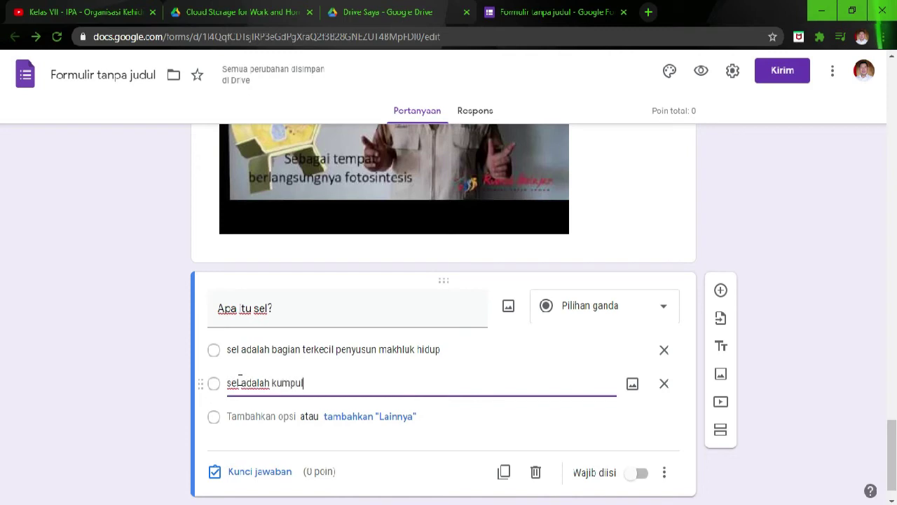
type("an jaringan")
key("Return")
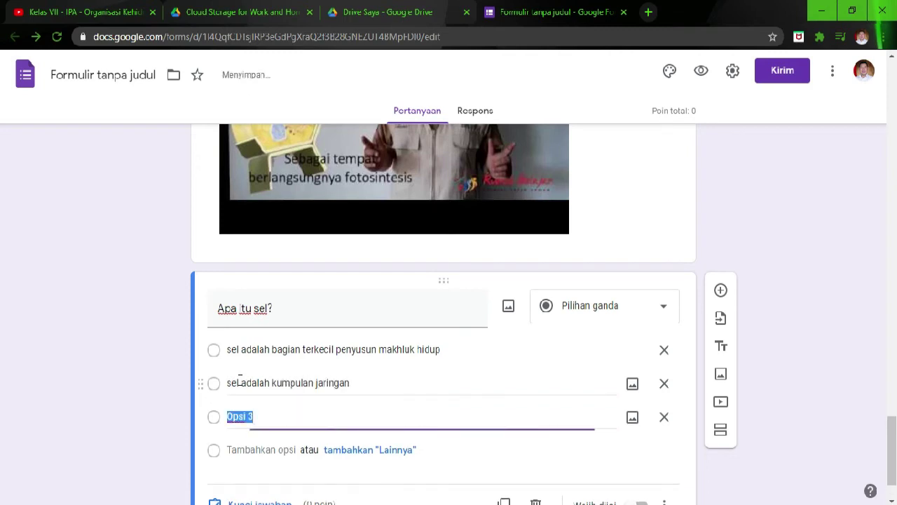
type("sel ada")
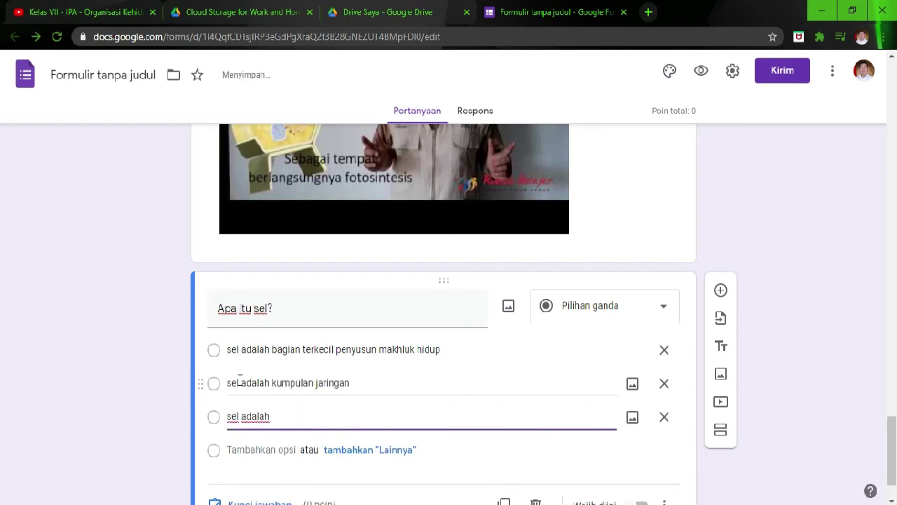
type("lah sama dengan o")
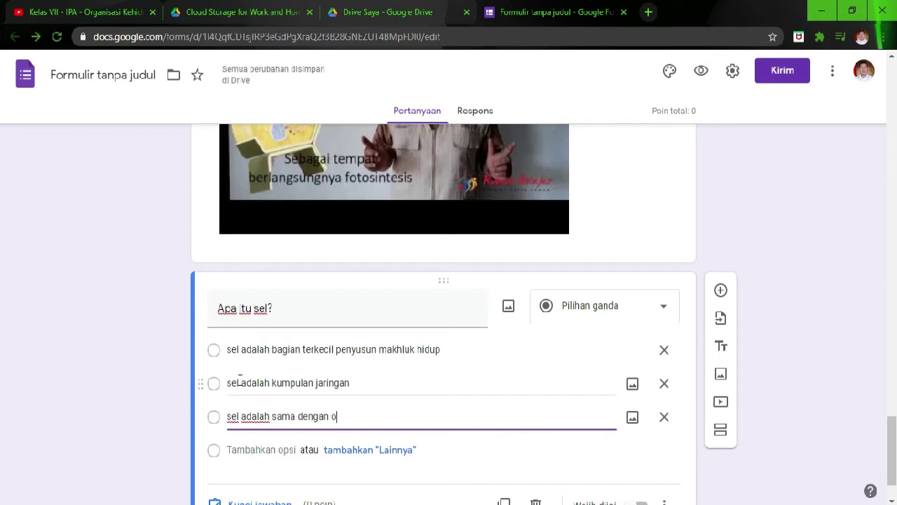
type("rgan")
- Add "sel adalah jaringan penguat tubuh" as the fourth answer option
key("Return")
type("sel ")
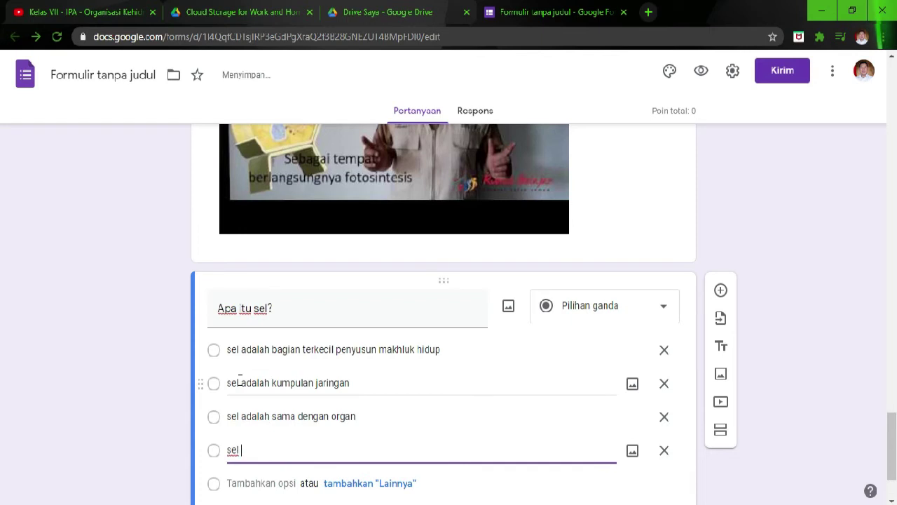
type("adalah jaringan ")
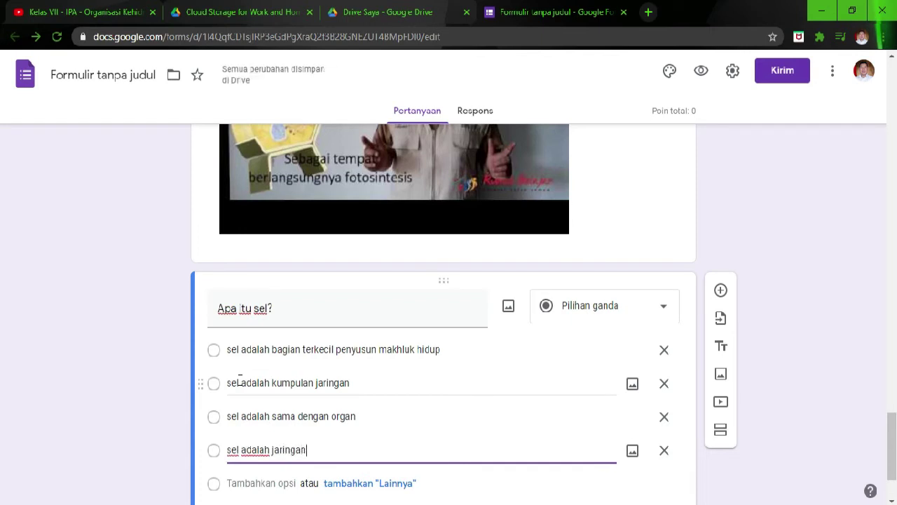
type("penyusu")
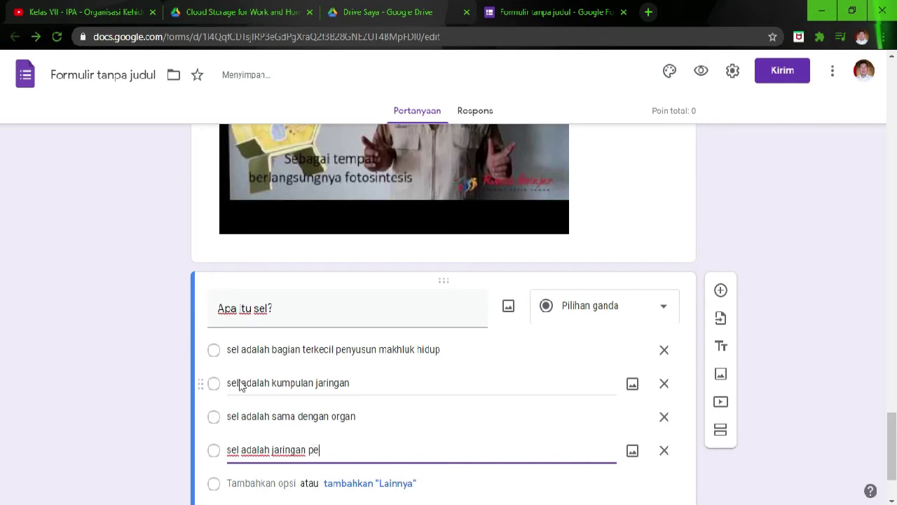
key("ctrl+BackSpace")
type("penguat tubuh")
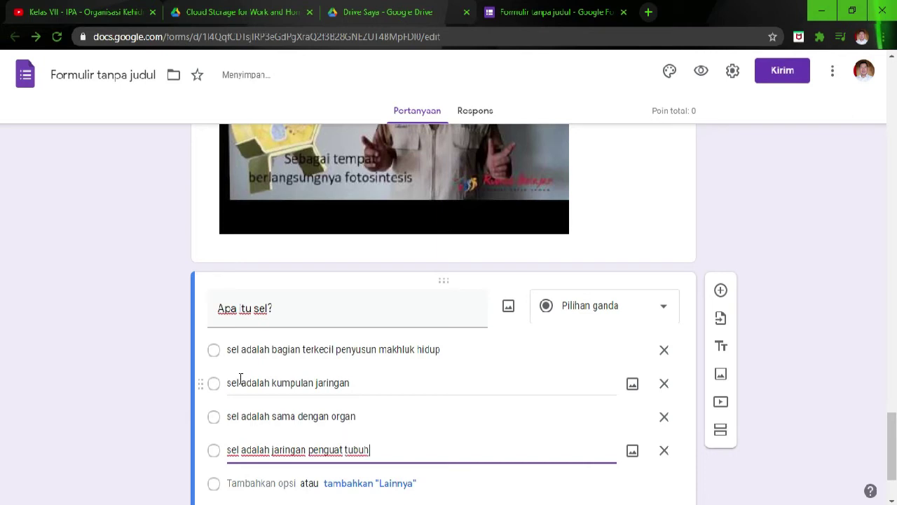
- Set the answer key to "sel adalah bagian terkecil penyusun makhluk hidup" and make the question worth 1 point
scroll(451, 165, "down", 1)
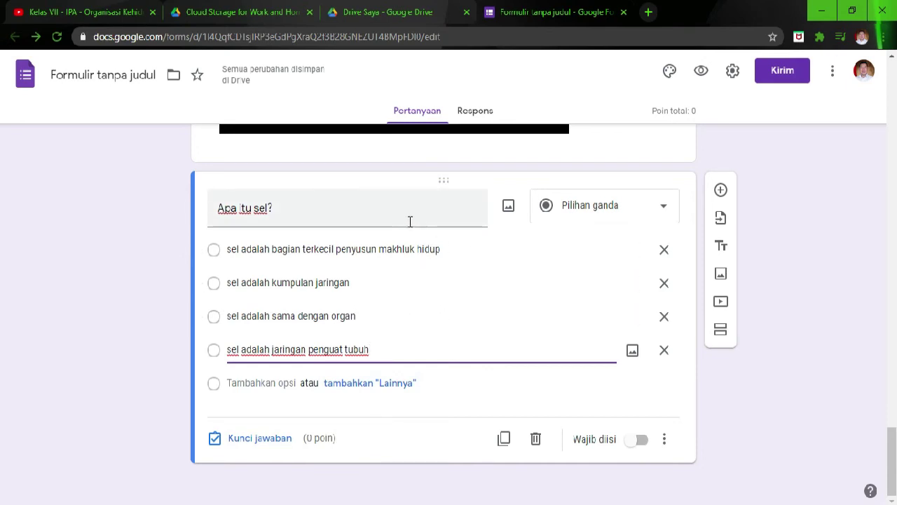
scroll(410, 222, "up", 2)
scroll(411, 235, "down", 2)
left_click(260, 439)
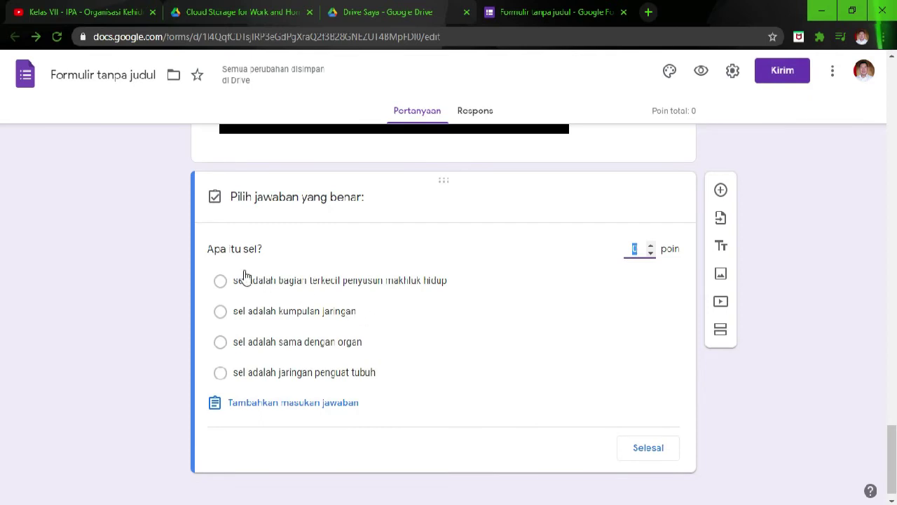
left_click(220, 283)
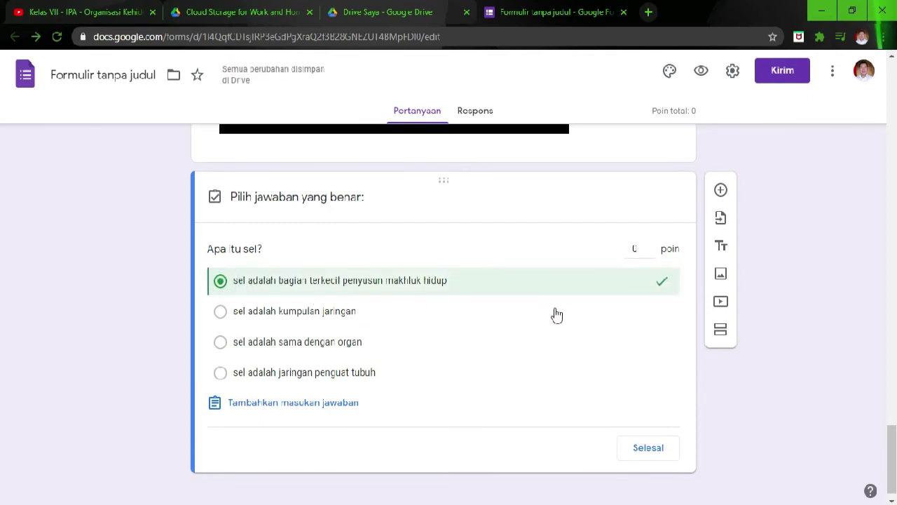
left_click(651, 248)
left_click(651, 450)
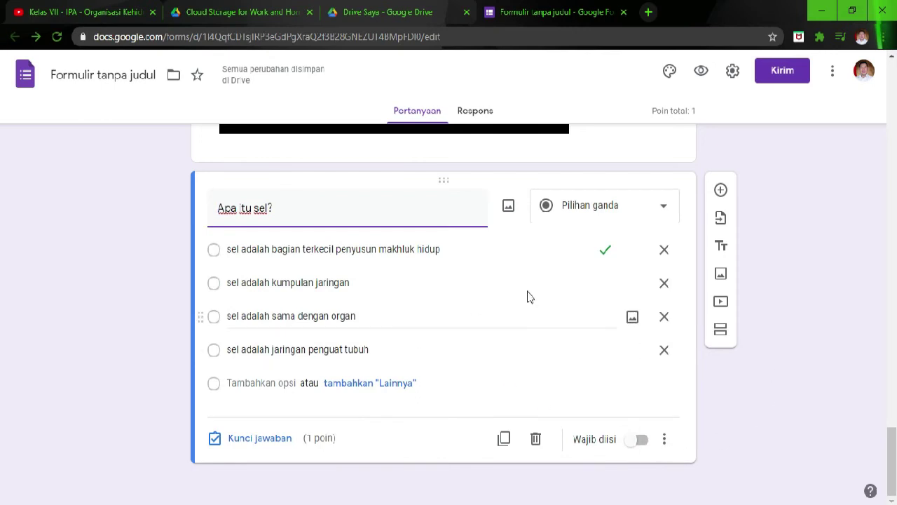
- Make the "Apa itu sel?" question required and turn on shuffling of its option order
left_click(631, 450)
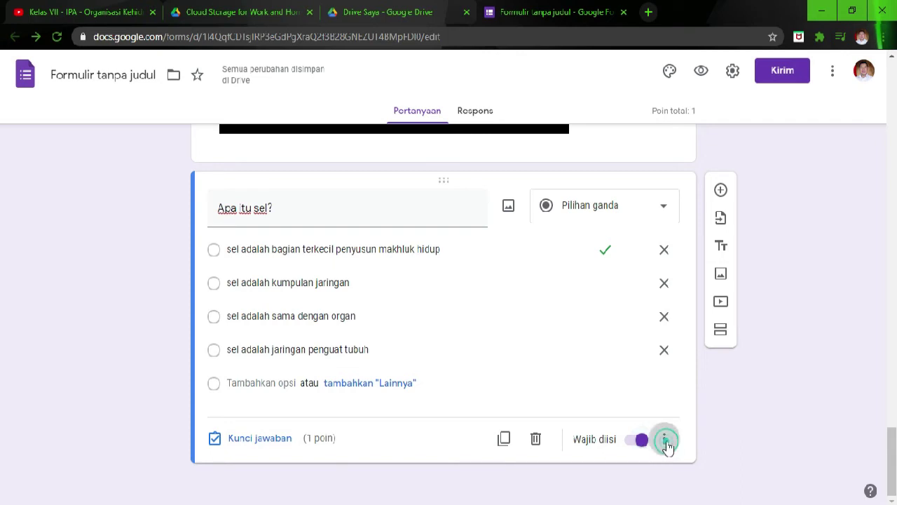
left_click(664, 442)
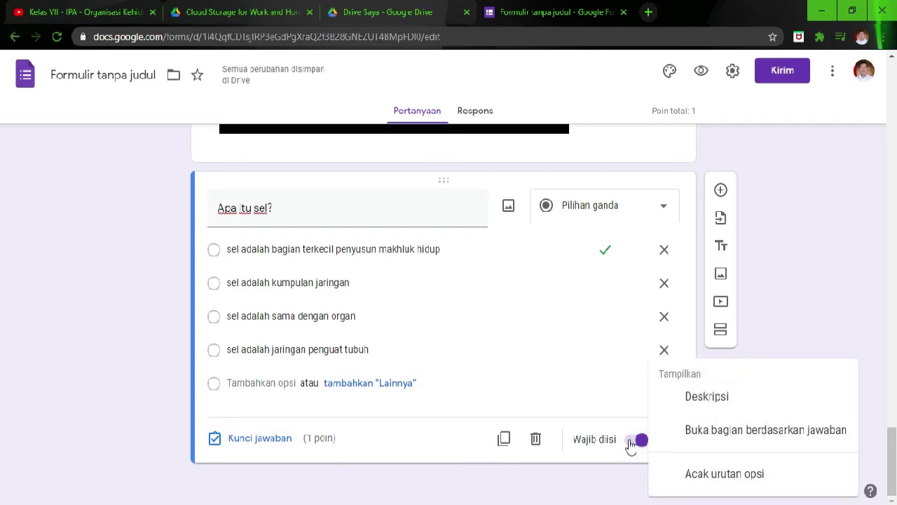
left_click(644, 444)
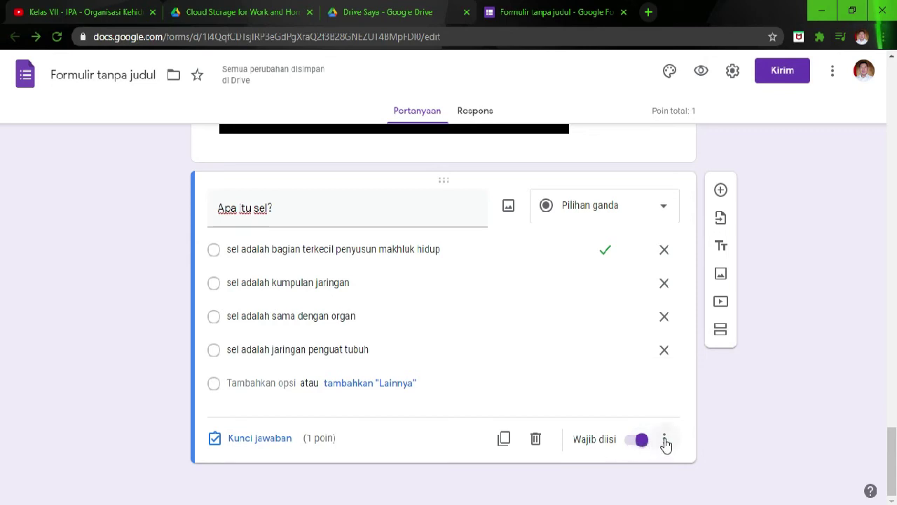
left_click(664, 440)
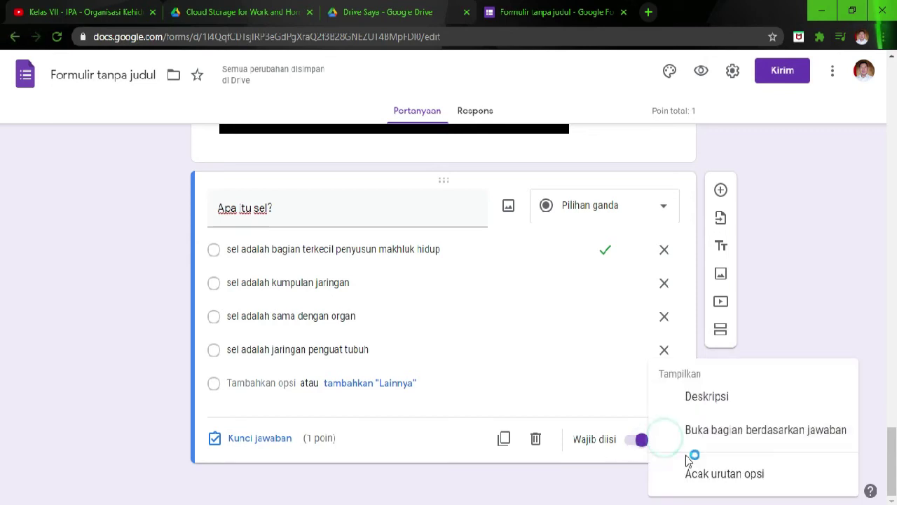
left_click(721, 483)
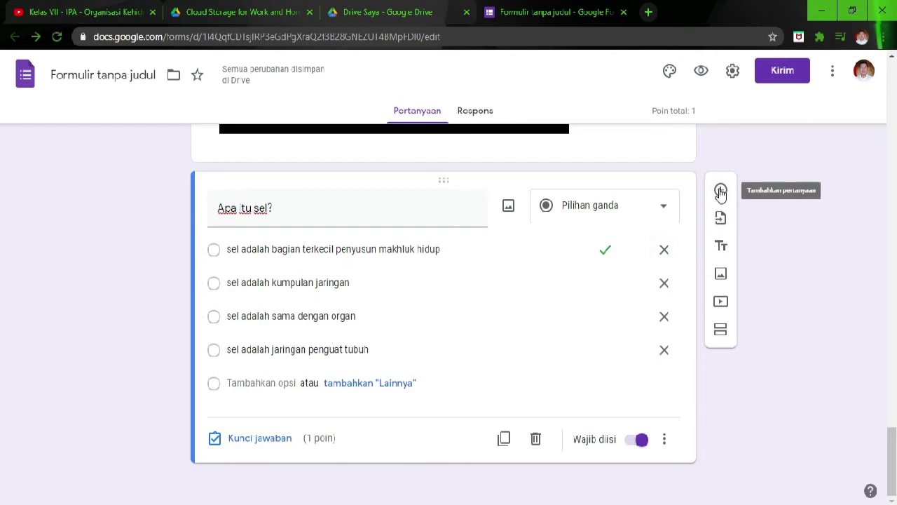
- Duplicate the "Apa itu sel?" question and check the copy's option-shuffling setting
left_click(504, 439)
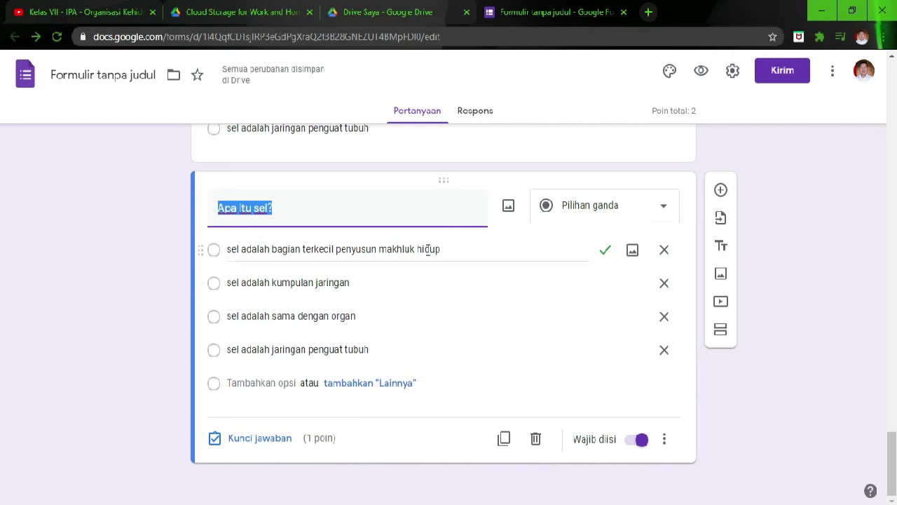
left_click(664, 439)
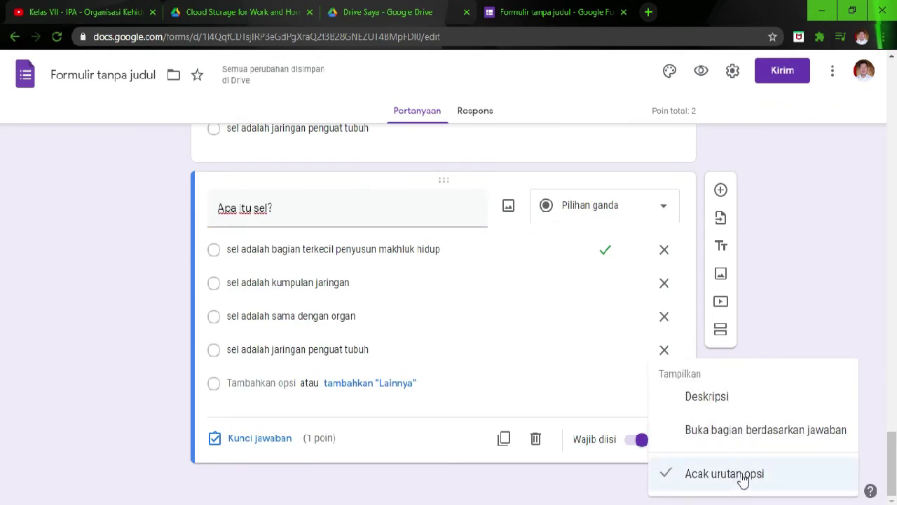
left_click(810, 275)
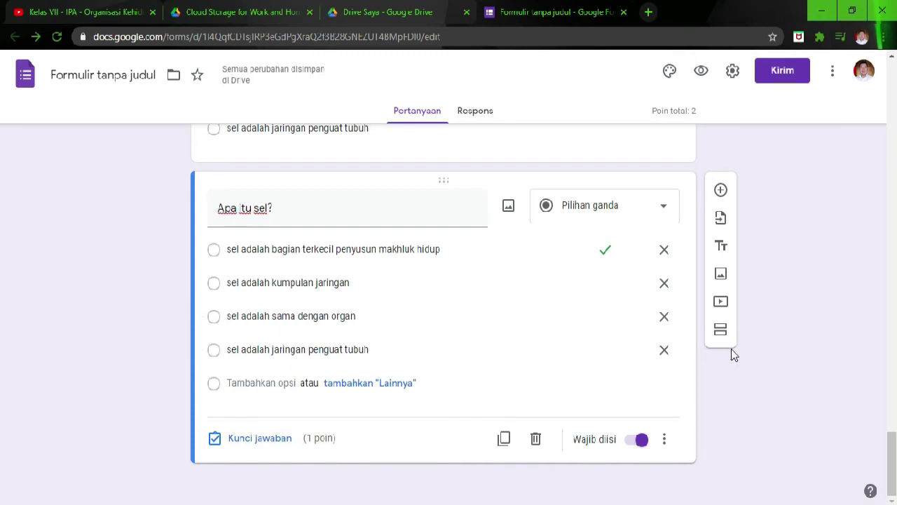
- Add a new section after the duplicated question and title it "Terima kasih"
left_click(721, 332)
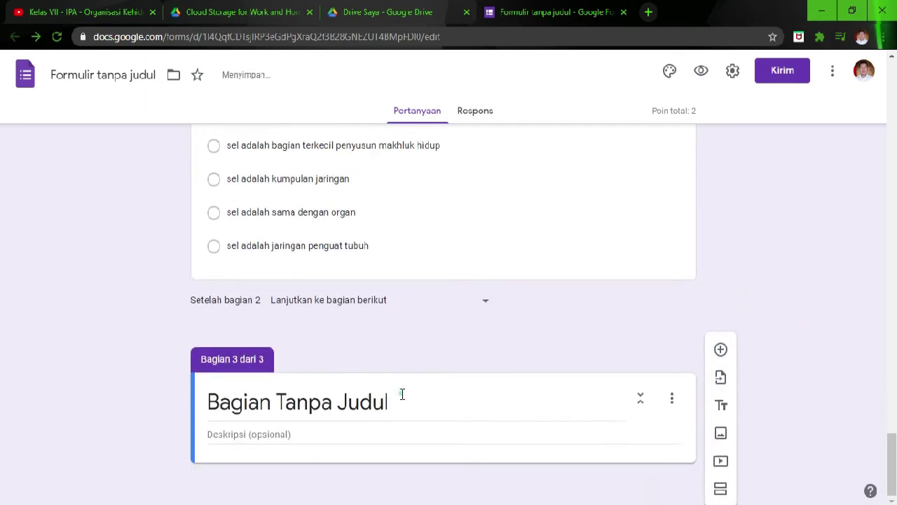
left_click(409, 405)
type("T")
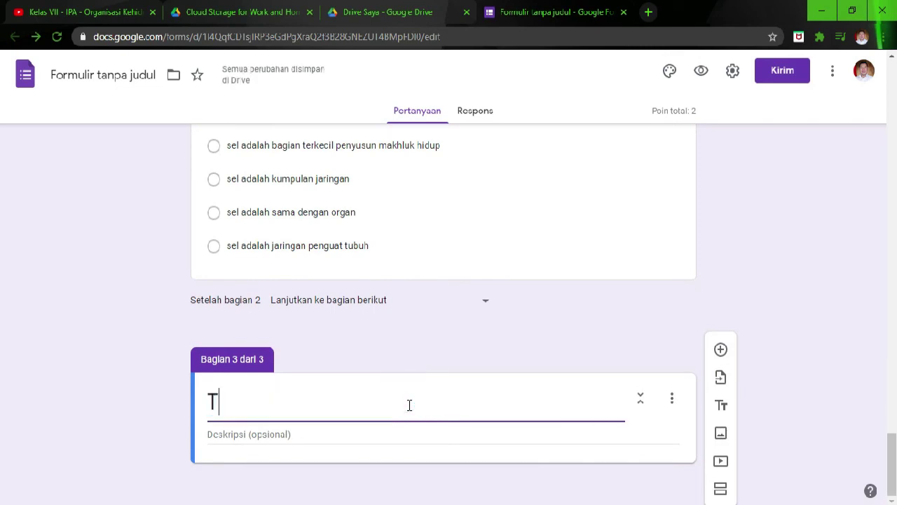
type("eri")
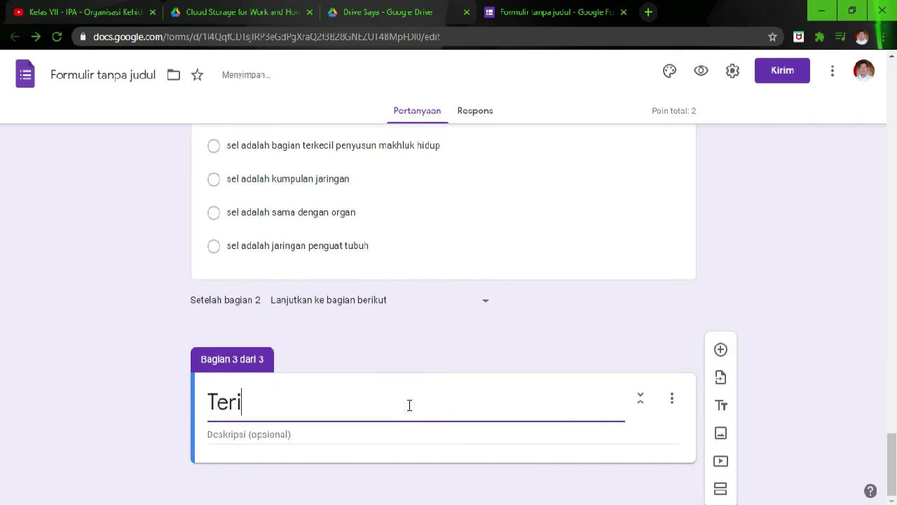
type("ma ")
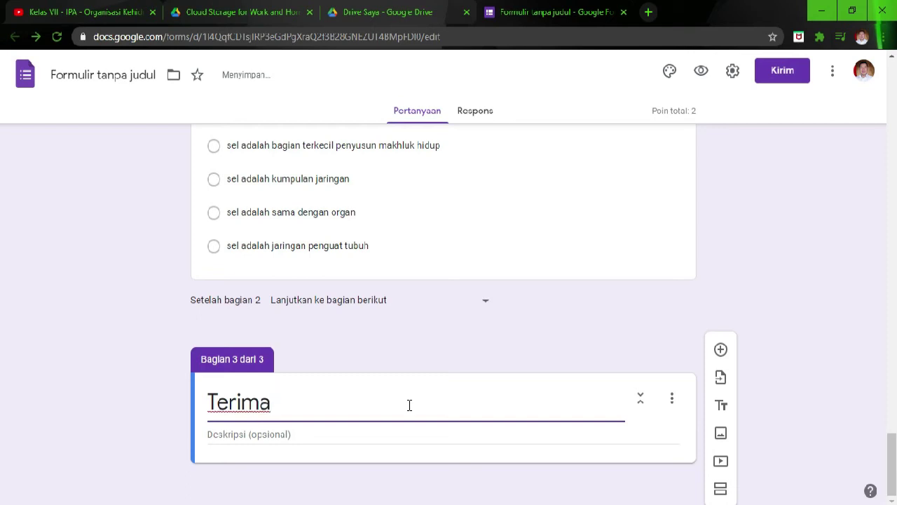
type("kasih")
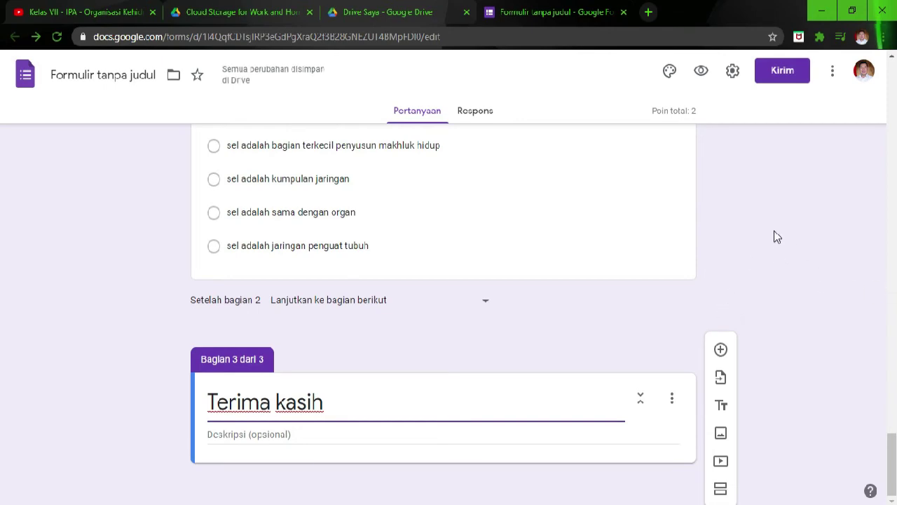
- Review the whole form from the student identity section through the video and questions to the closing section
scroll(873, 344, "up", 15)
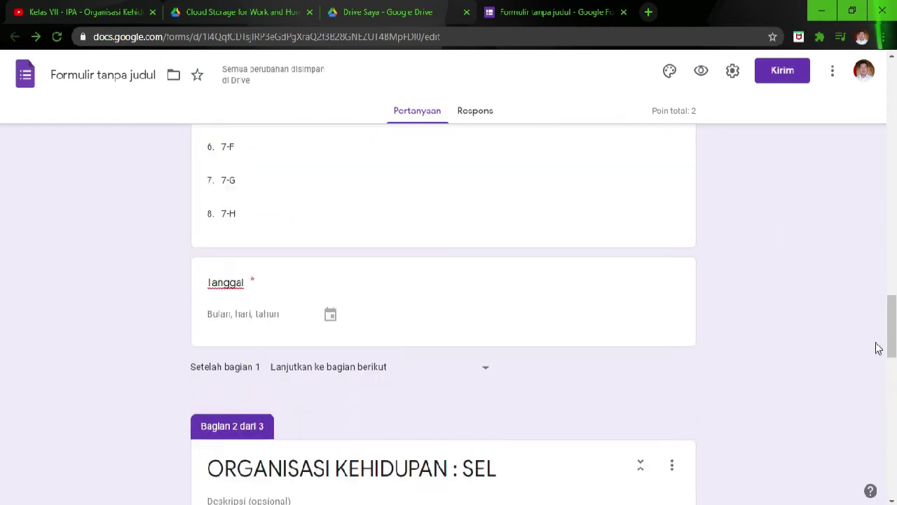
scroll(841, 295, "up", 10)
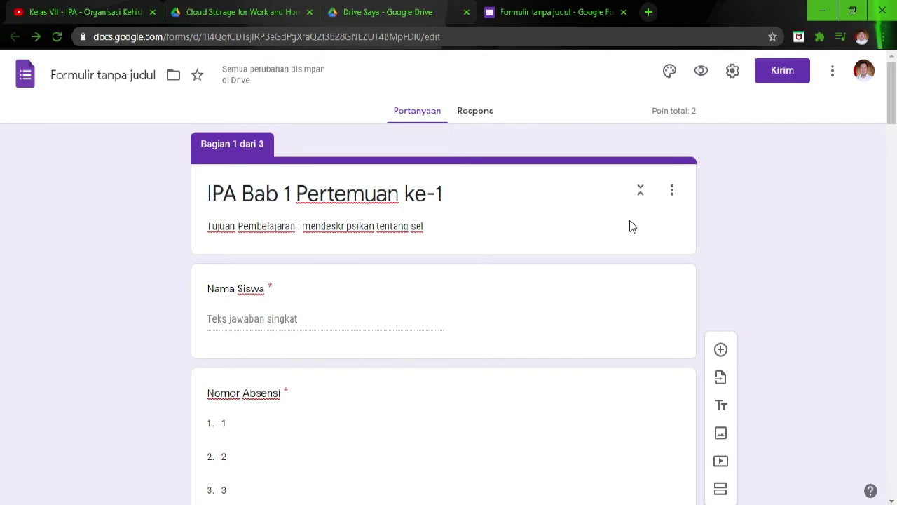
scroll(756, 290, "down", 20)
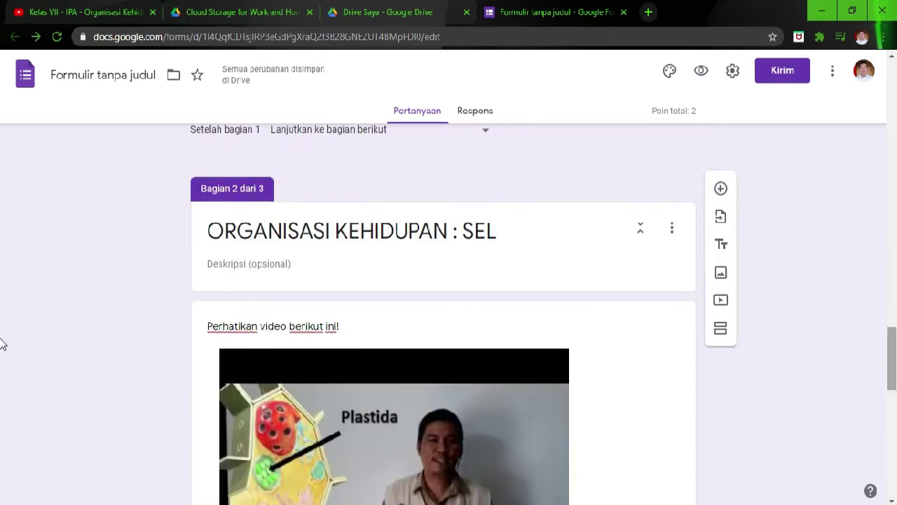
scroll(858, 327, "down", 4)
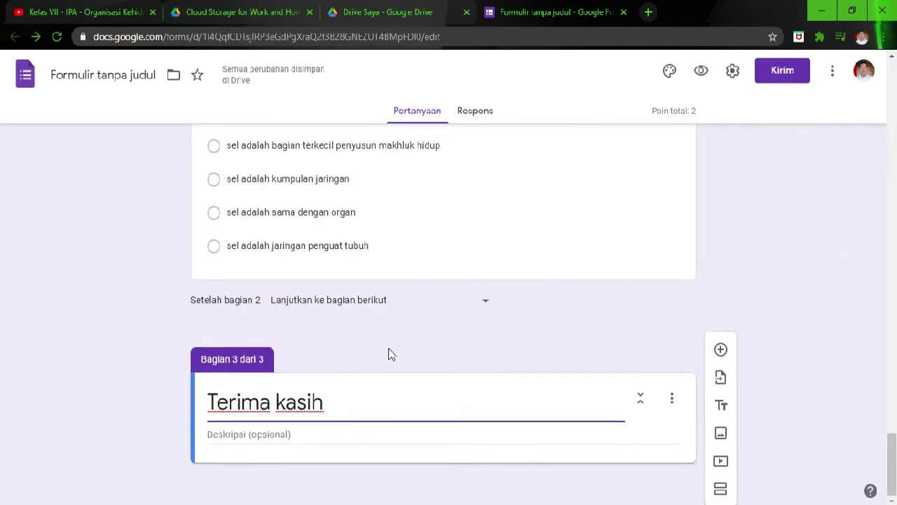
- Give the "Terima kasih" section the description "Silahkan membuat kesimpulan di buku catatan kalian masing-masing"
left_click(317, 435)
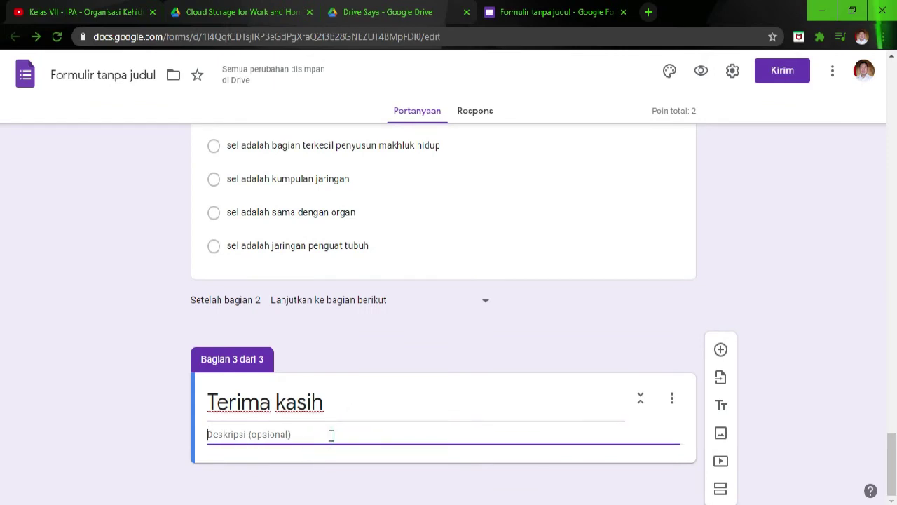
type("Silakan")
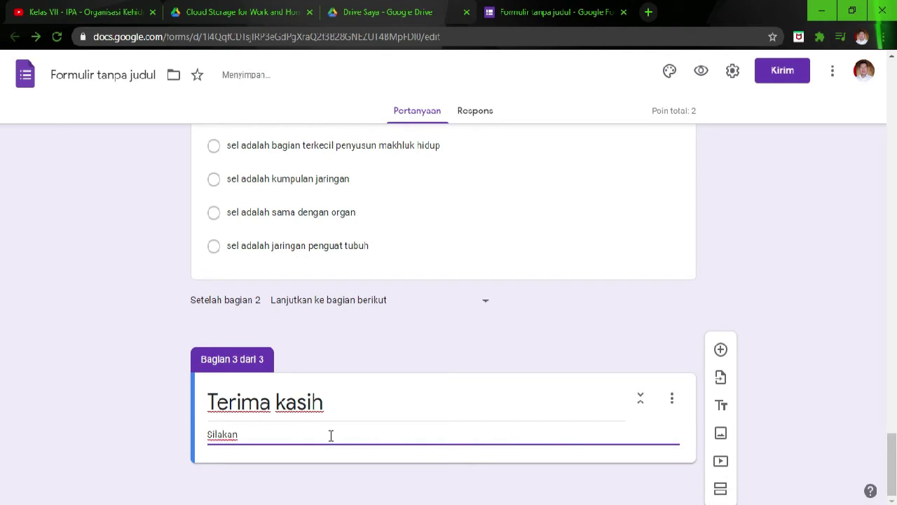
key("BackSpace")
type("n mc")
type("mbuat kesim")
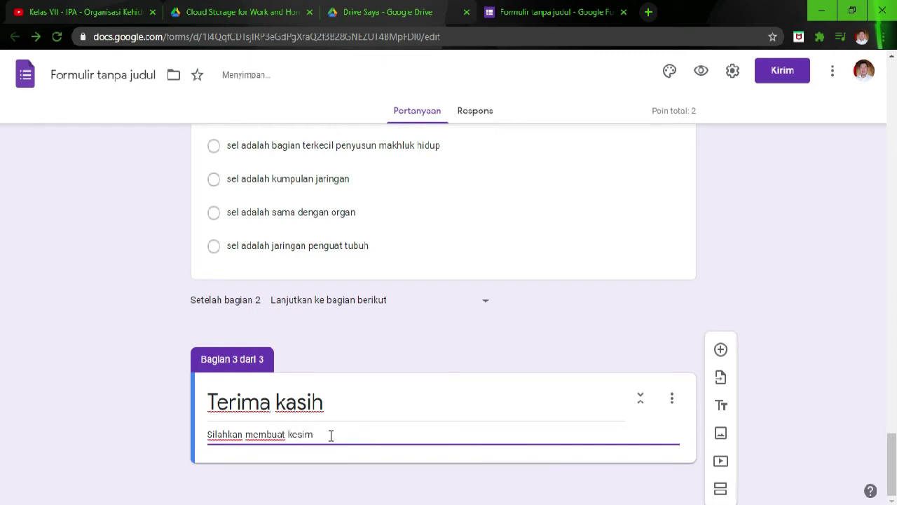
type("pulan ")
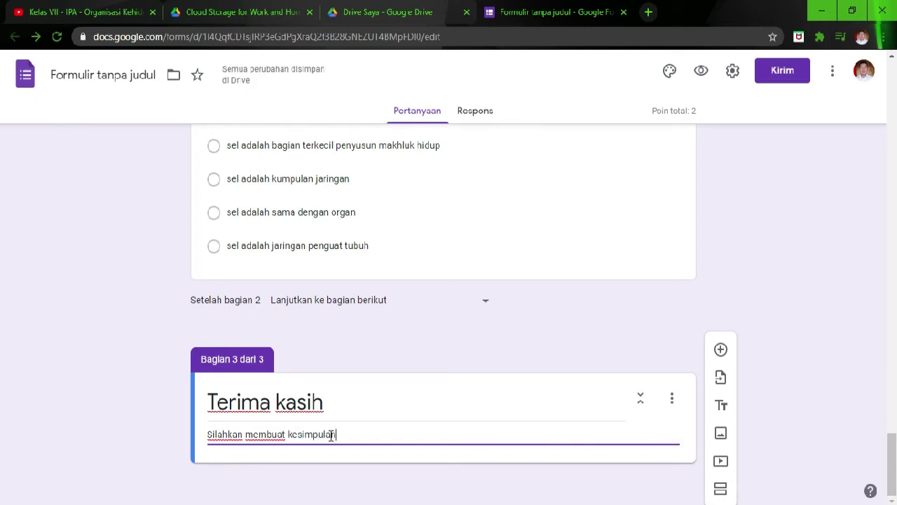
type("di buku catat")
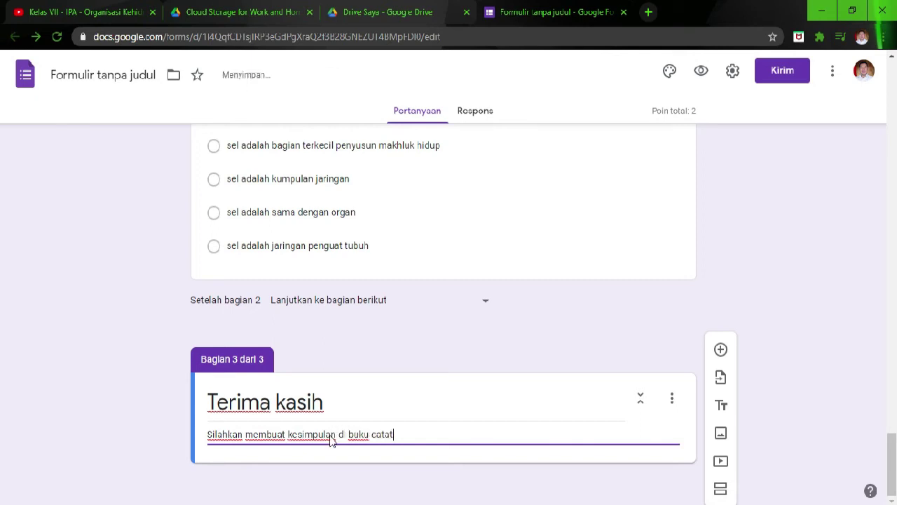
type("an")
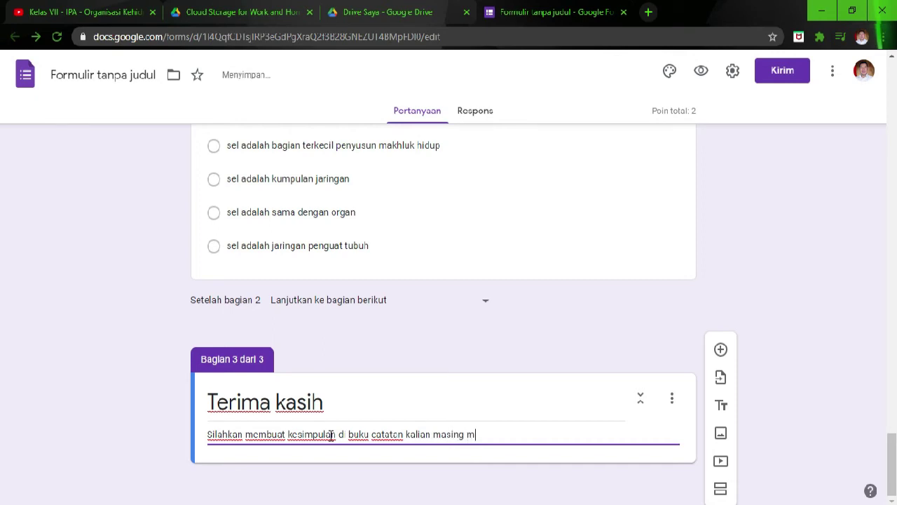
type("kalian masing masing")
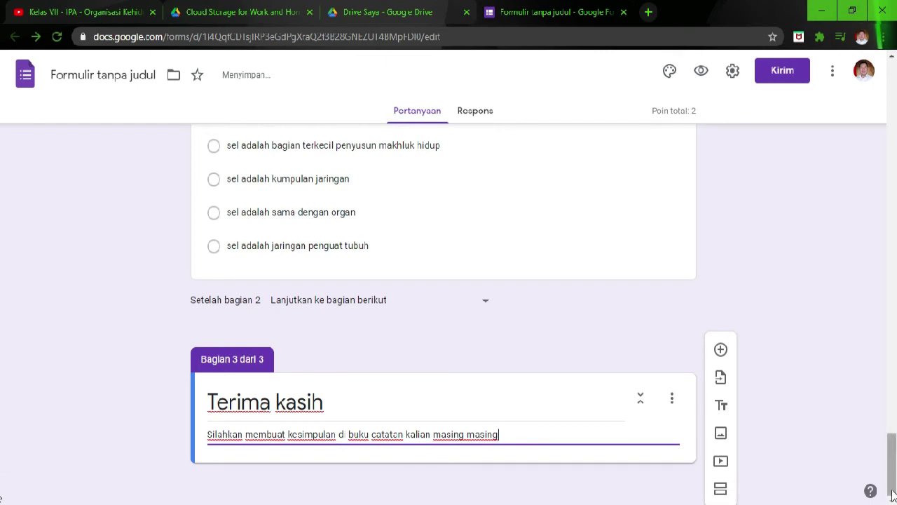
- Open the form's preview, look over the identity section and fill in the student's name under Nama Siswa
scroll(4, 262, "up", 15)
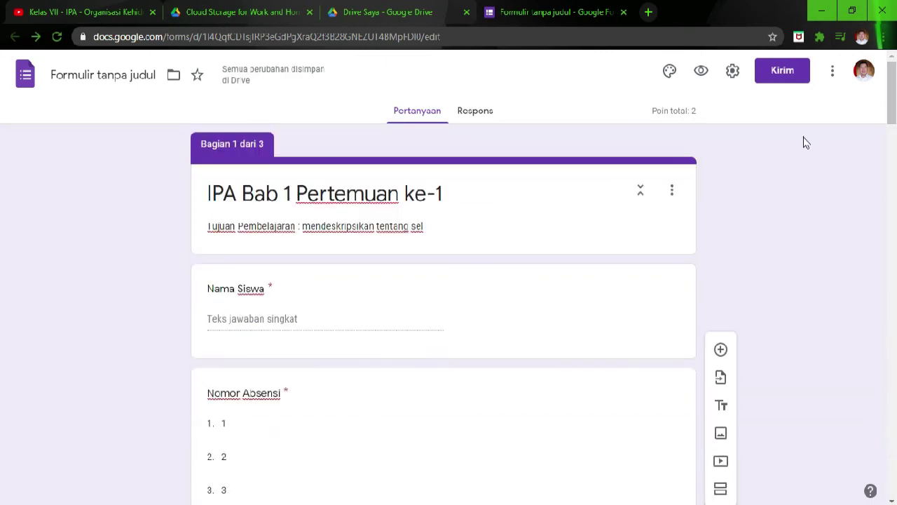
left_click(702, 73)
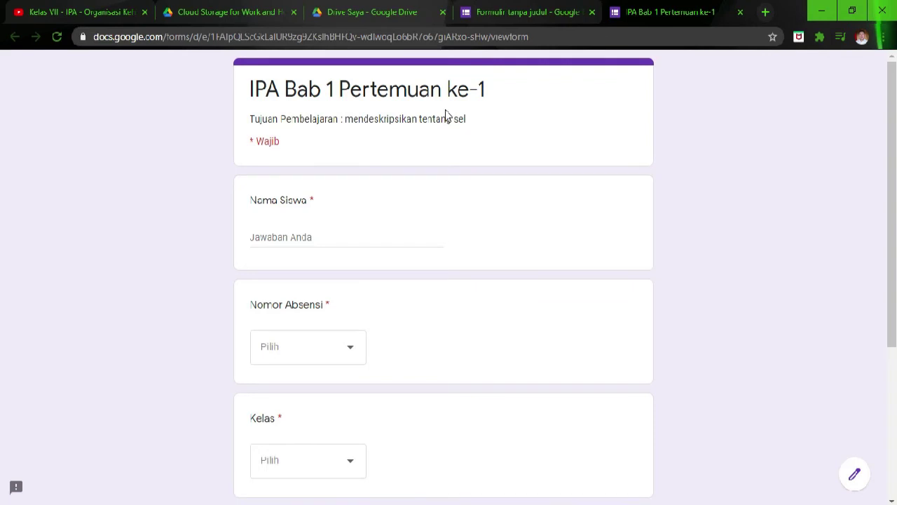
scroll(446, 116, "down", 4)
scroll(410, 232, "up", 3)
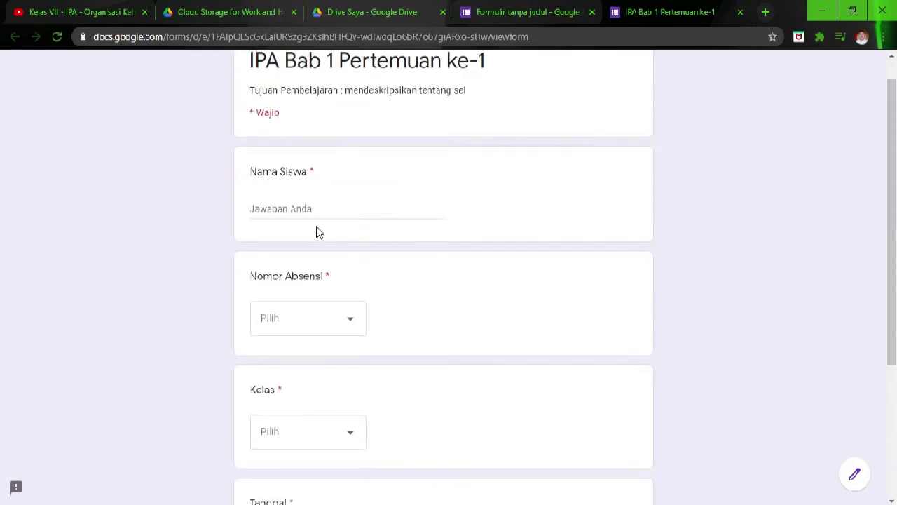
scroll(308, 224, "down", 3)
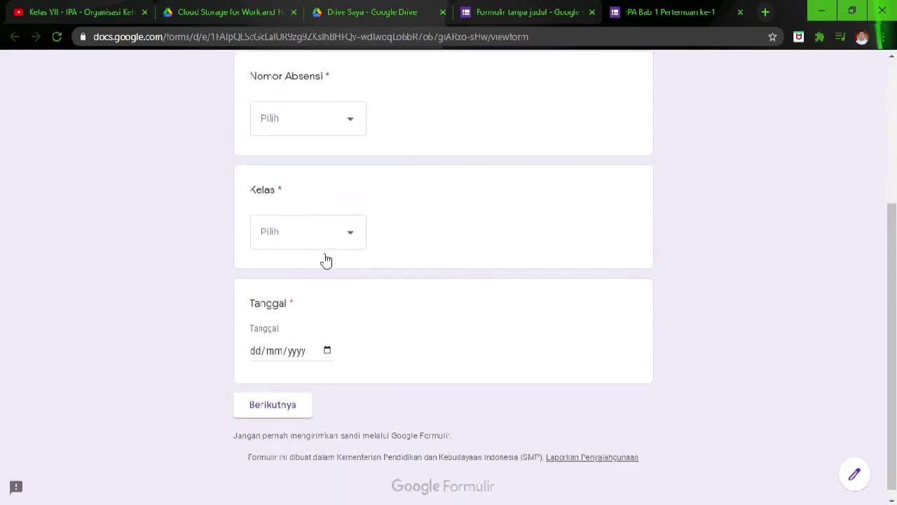
scroll(326, 260, "up", 4)
left_click(309, 233)
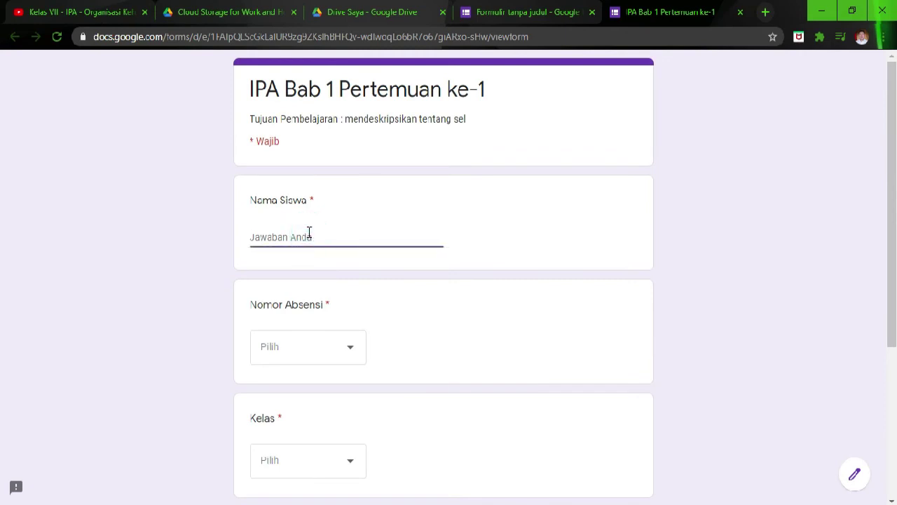
type("a")
key("BackSpace")
type("budi")
- Choose 2 as the Nomor Absensi and 7 F as the Kelas in the previewed form
scroll(332, 270, "down", 3)
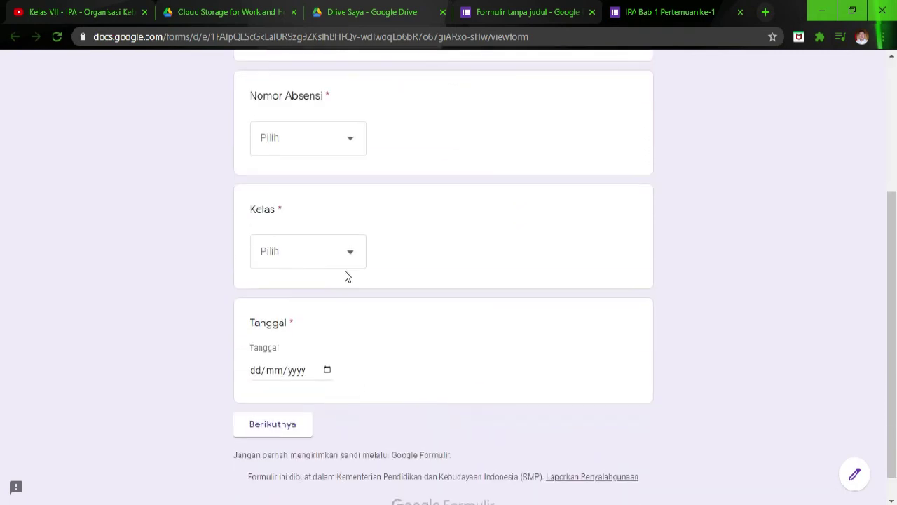
scroll(346, 276, "up", 1)
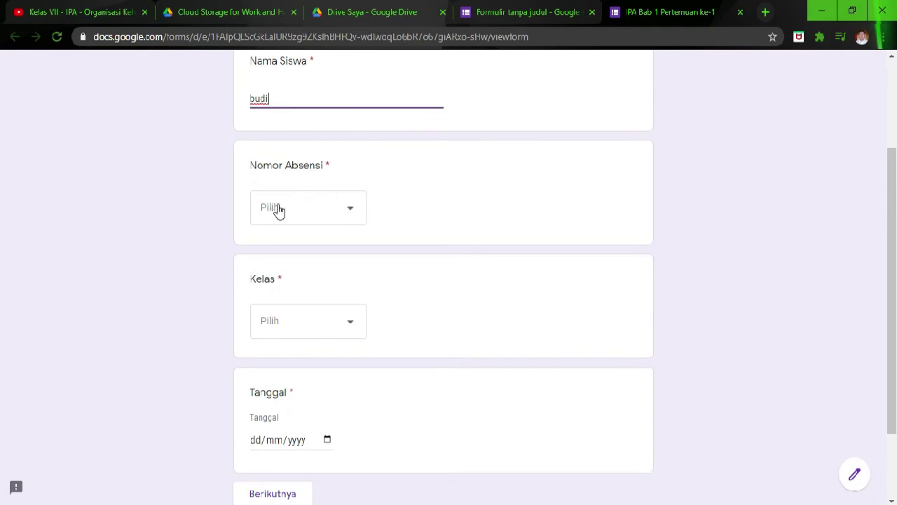
left_click(350, 210)
scroll(313, 200, "down", 9)
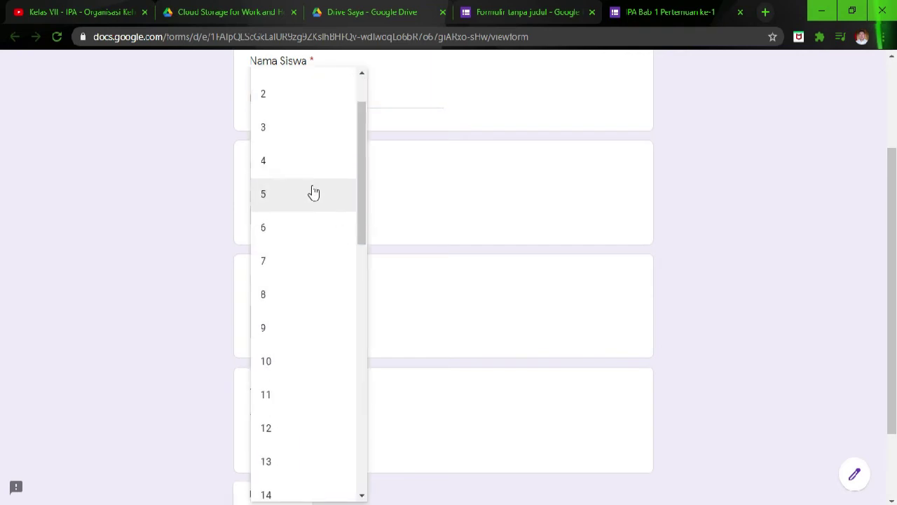
scroll(316, 246, "down", 3)
scroll(321, 294, "up", 12)
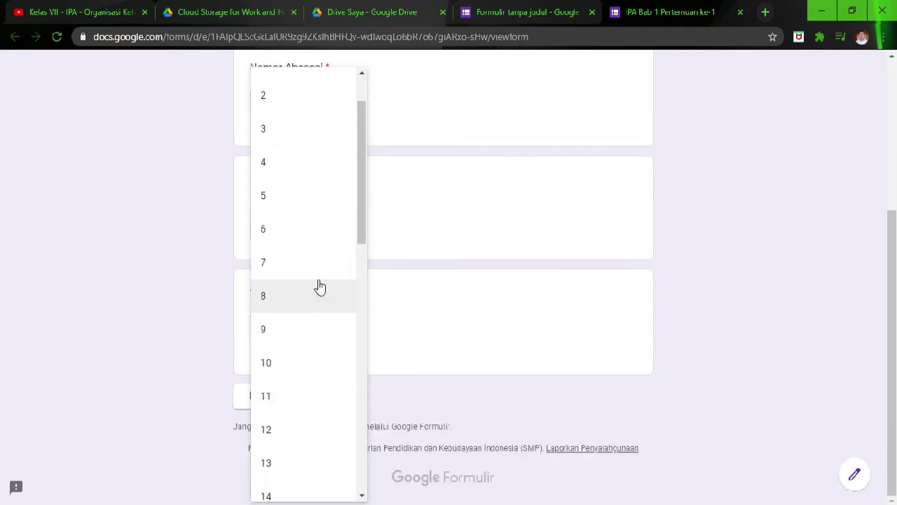
left_click(307, 177)
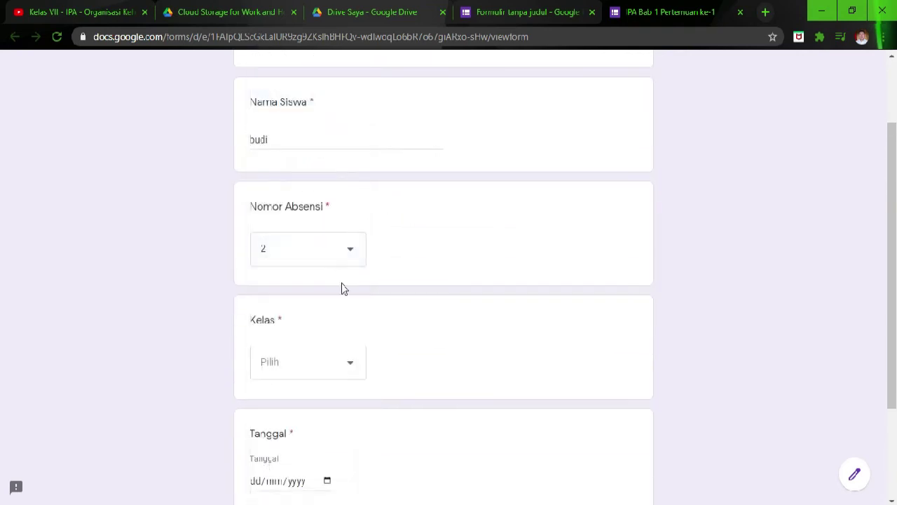
scroll(351, 274, "down", 2)
left_click(336, 227)
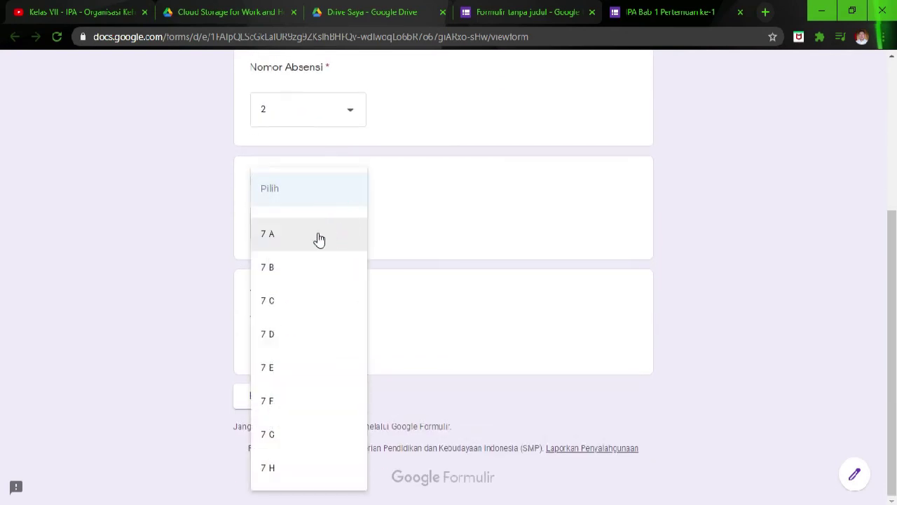
left_click(277, 401)
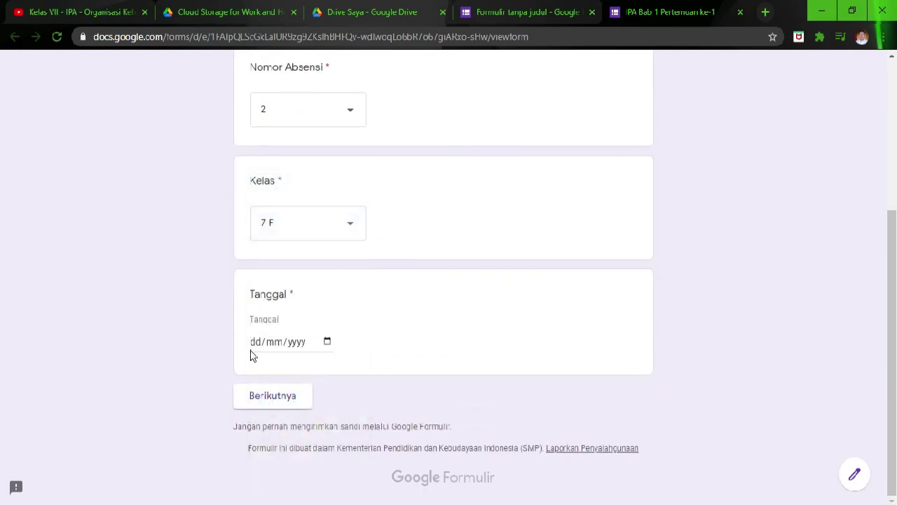
- Enter 06/01/2021 as the Tanggal and continue to the form's second section
left_click(255, 342)
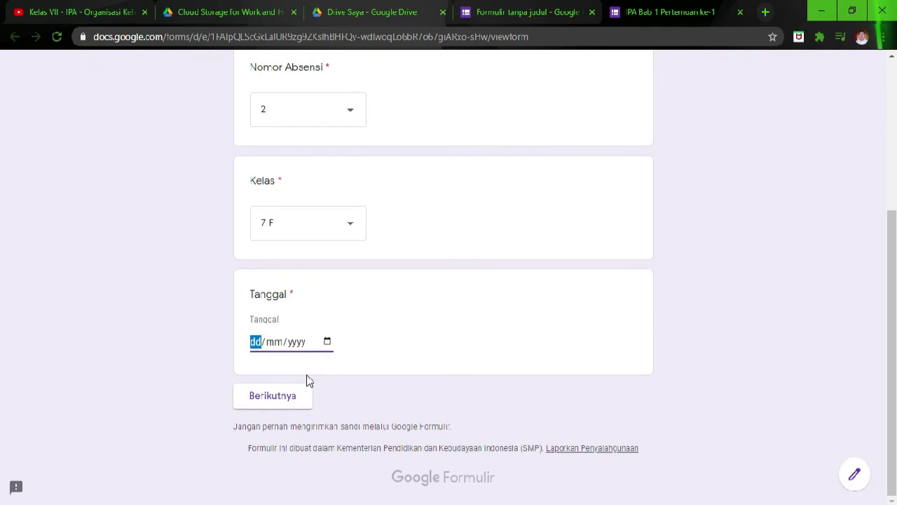
type("06/")
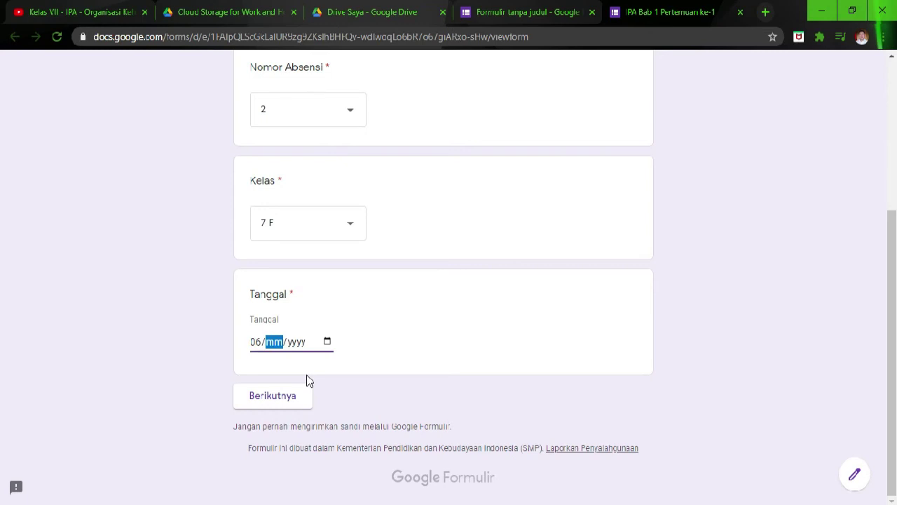
type("01/")
type("20")
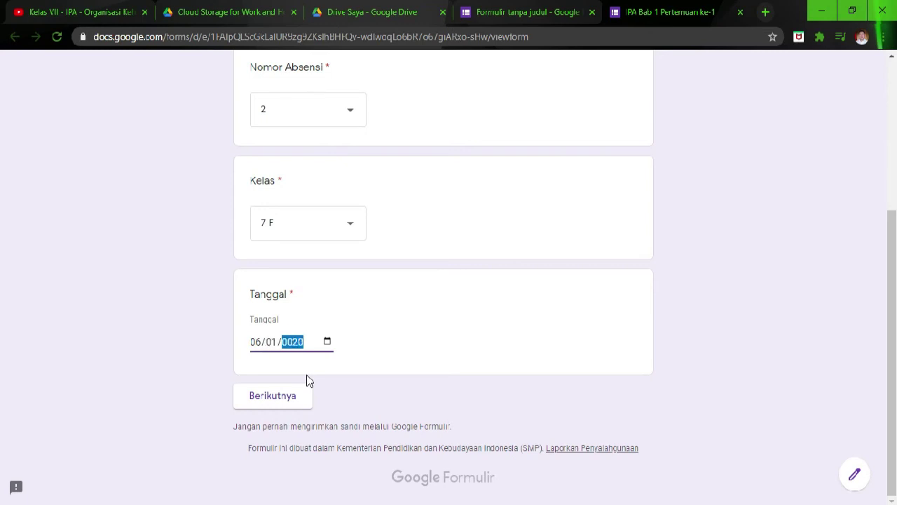
type("21")
left_click(293, 398)
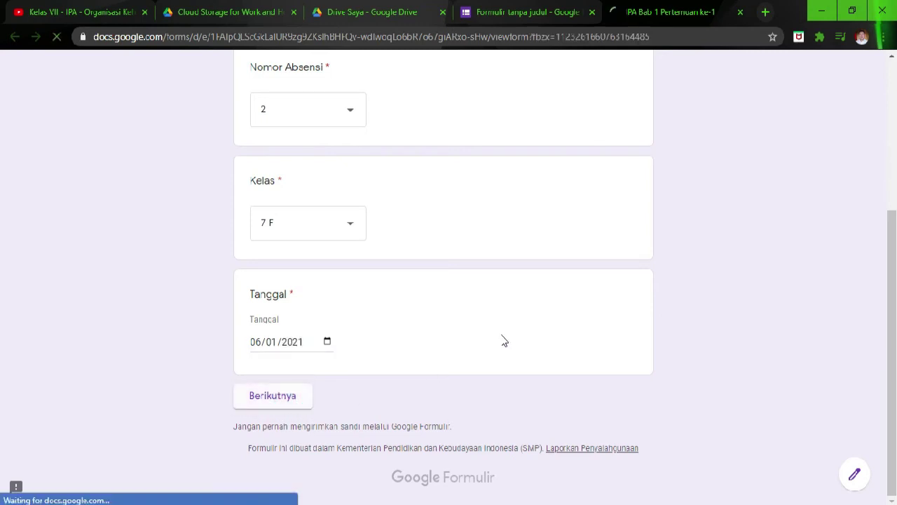
- Test the embedded video in the "ORGANISASI KEHIDUPAN : SEL" section by playing it briefly and pausing it
scroll(509, 303, "down", 3)
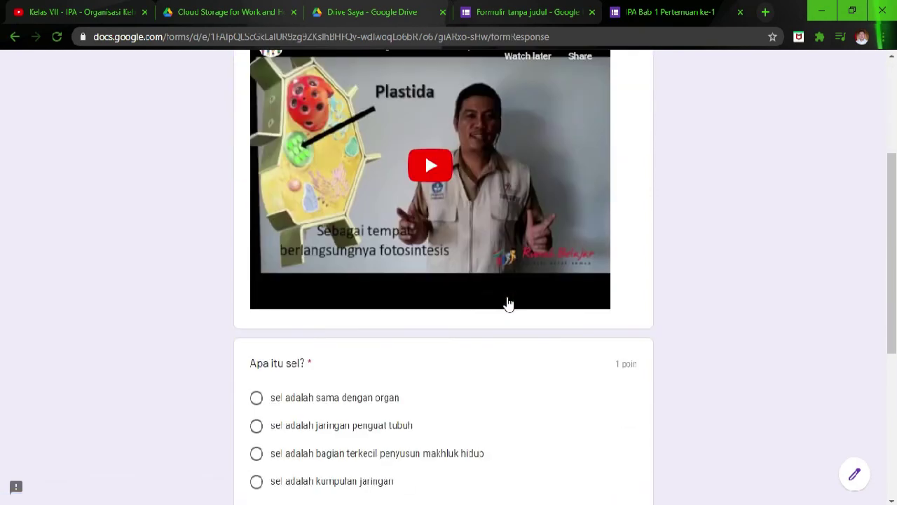
scroll(509, 303, "up", 2)
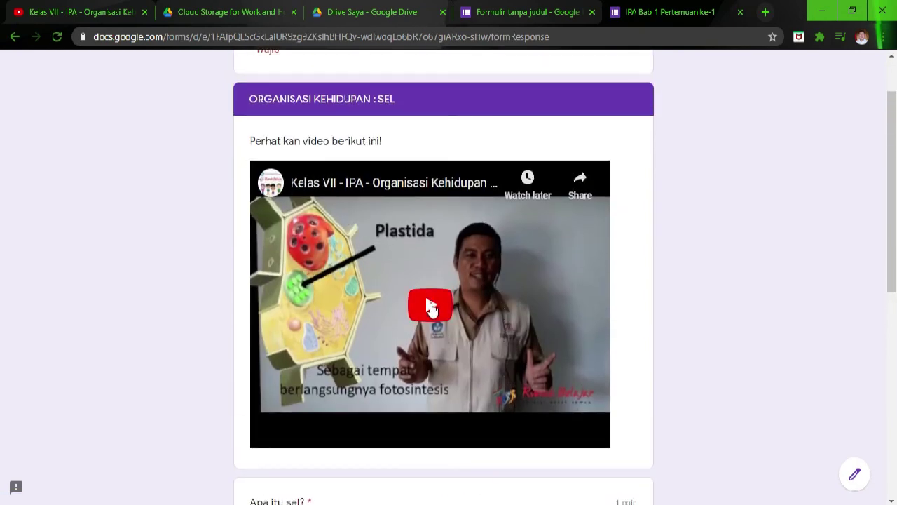
left_click(432, 307)
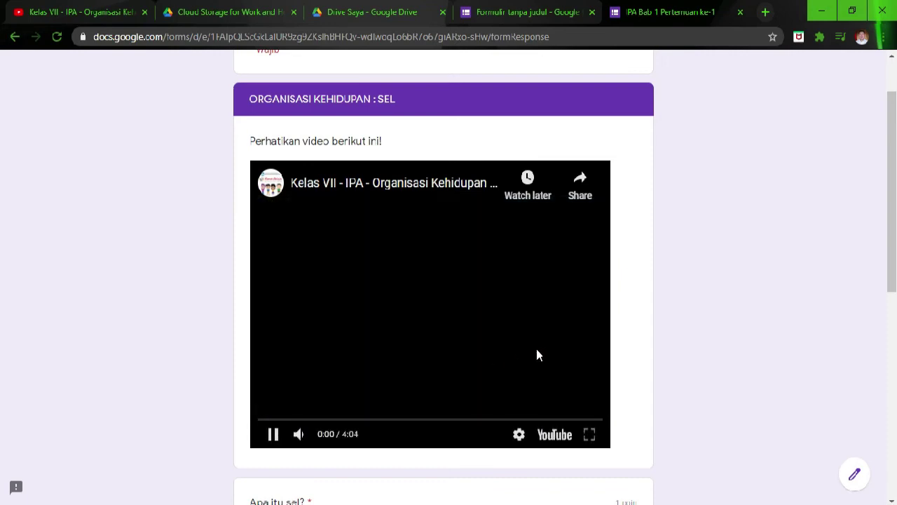
scroll(344, 316, "down", 6)
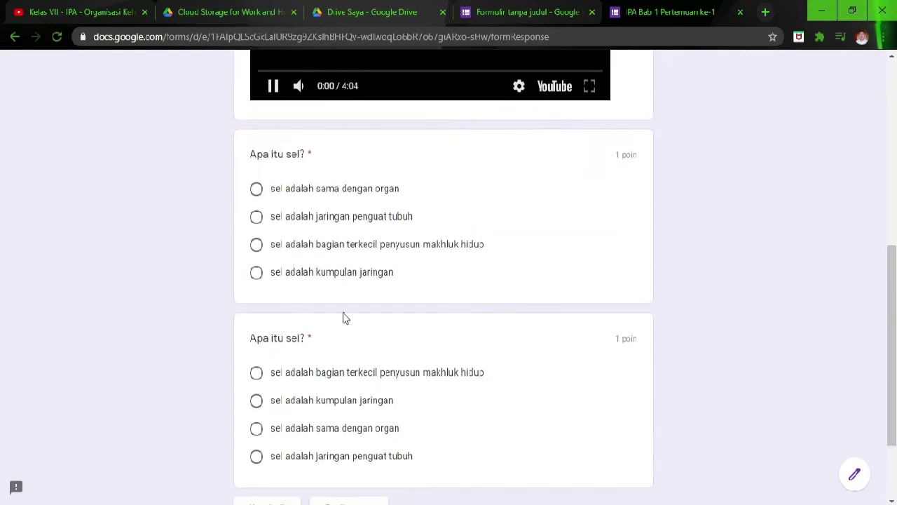
scroll(347, 330, "up", 1)
scroll(347, 329, "up", 4)
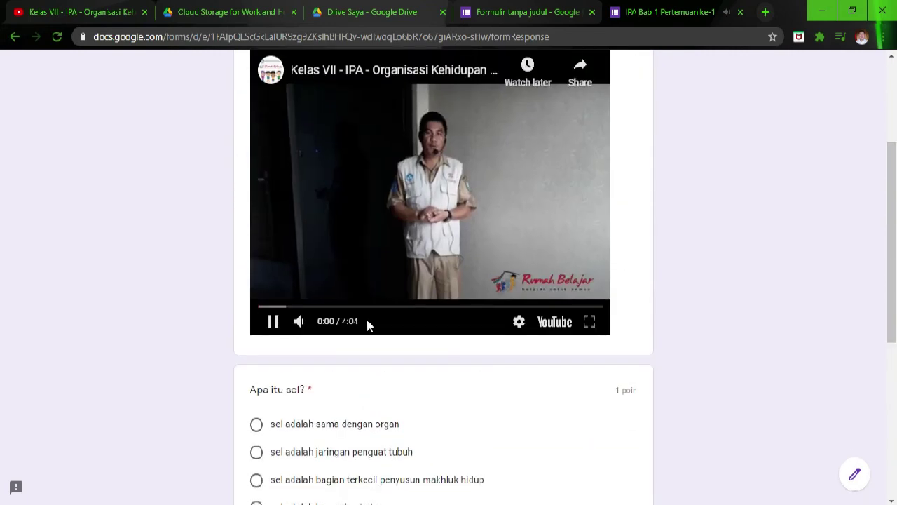
scroll(368, 326, "down", 2)
left_click(273, 183)
- Answer the first question "sel adalah sama dengan organ" and the second "sel adalah kumpulan jaringan", and continue to the closing section
scroll(420, 330, "down", 3)
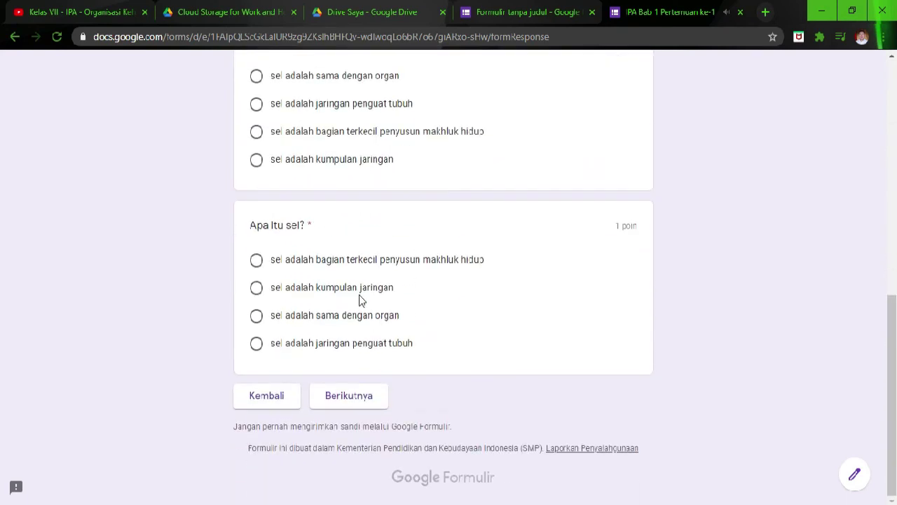
left_click(257, 76)
left_click(256, 288)
scroll(359, 385, "up", 1)
scroll(359, 384, "up", 1)
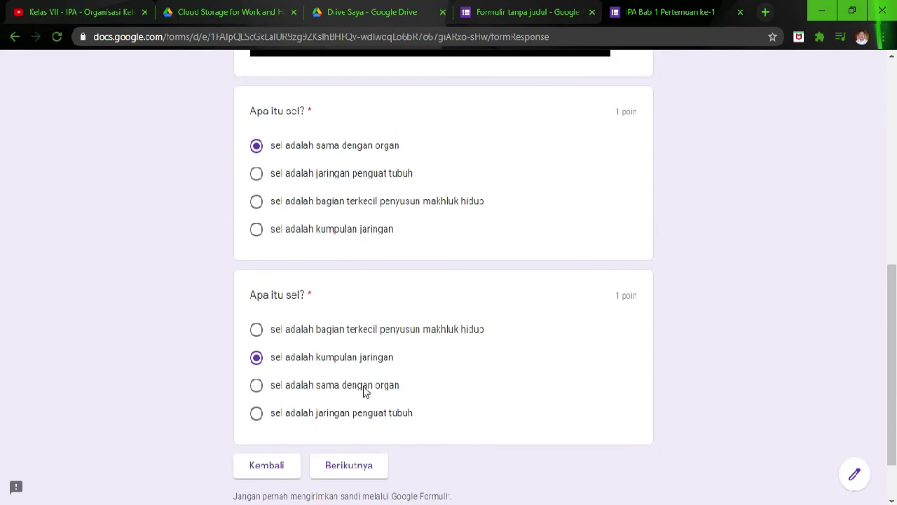
scroll(364, 391, "down", 1)
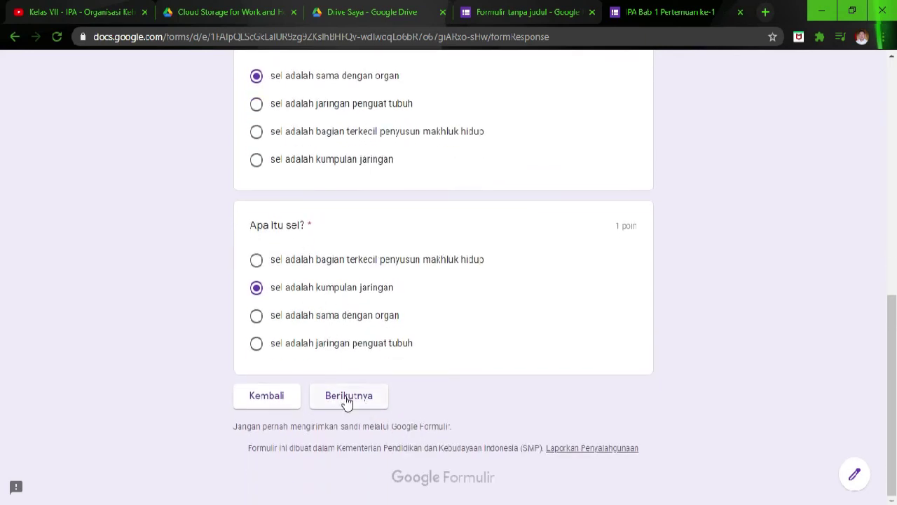
left_click(345, 396)
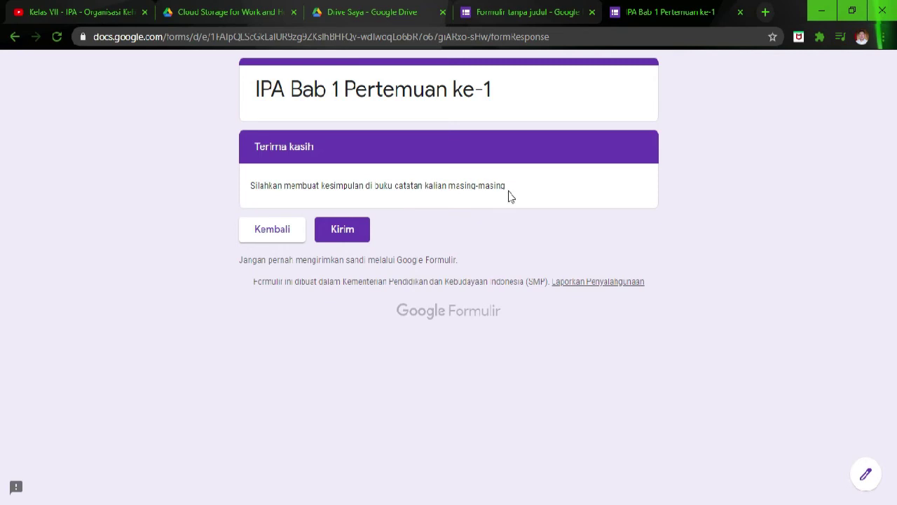
- Submit the test response and view its score page
left_click(344, 231)
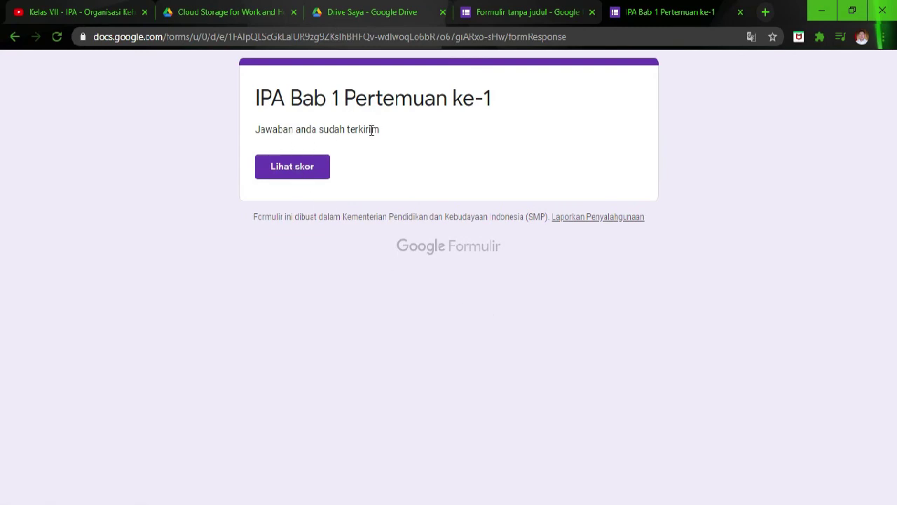
left_click(295, 172)
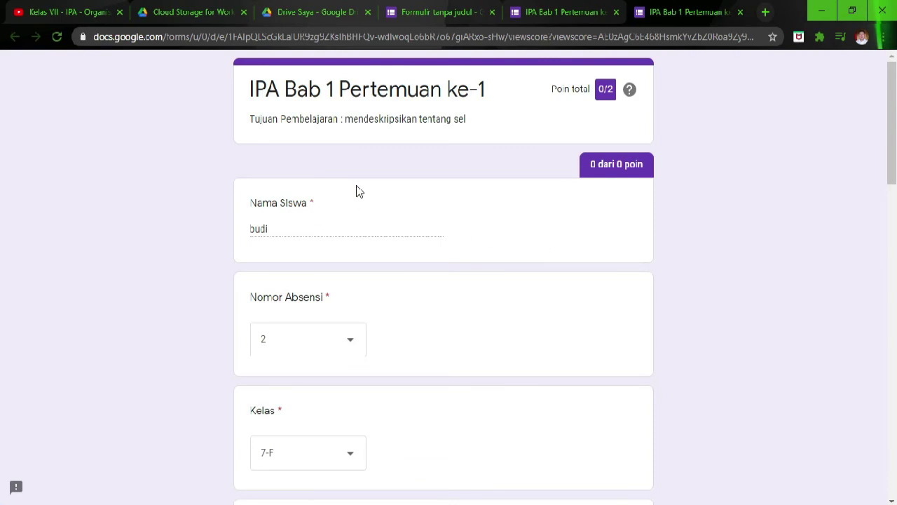
scroll(357, 200, "down", 4)
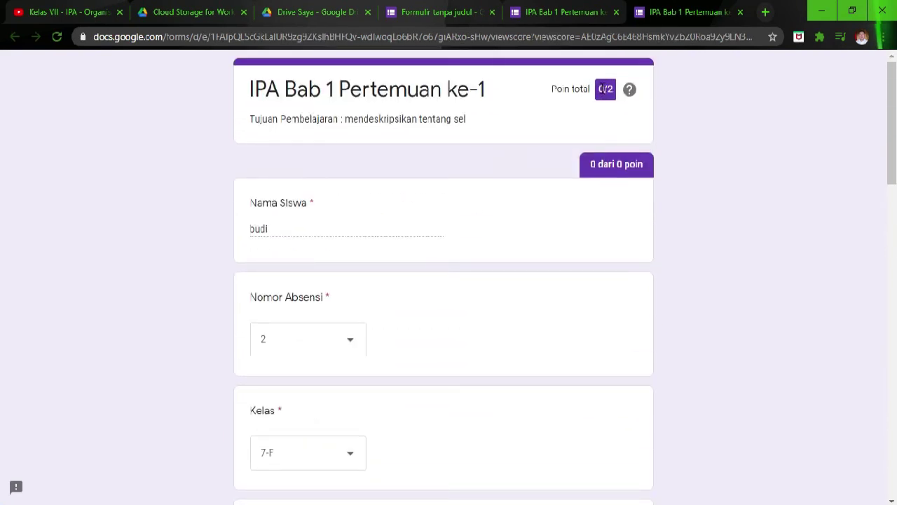
- Review the score page of the submitted test response, from the total points through both "Apa itu sel?" answers to the closing section
scroll(474, 253, "down", 3)
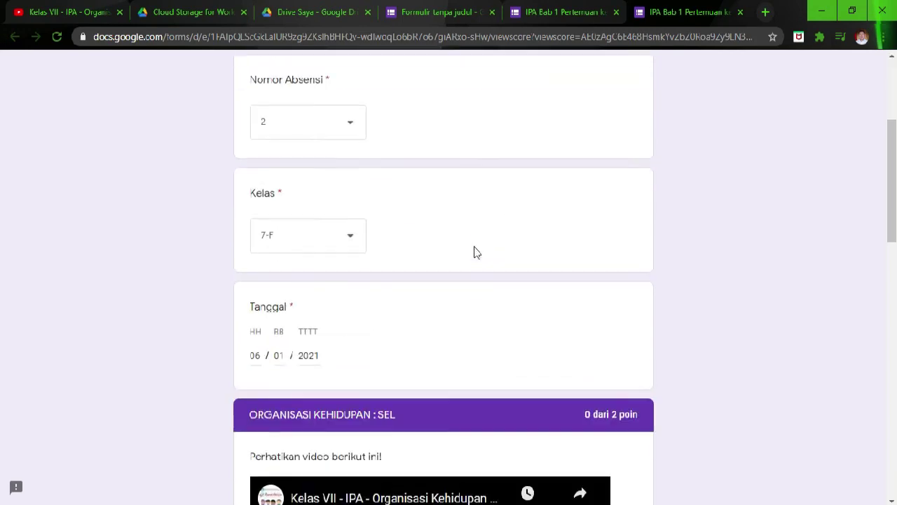
scroll(475, 250, "up", 3)
scroll(474, 250, "down", 8)
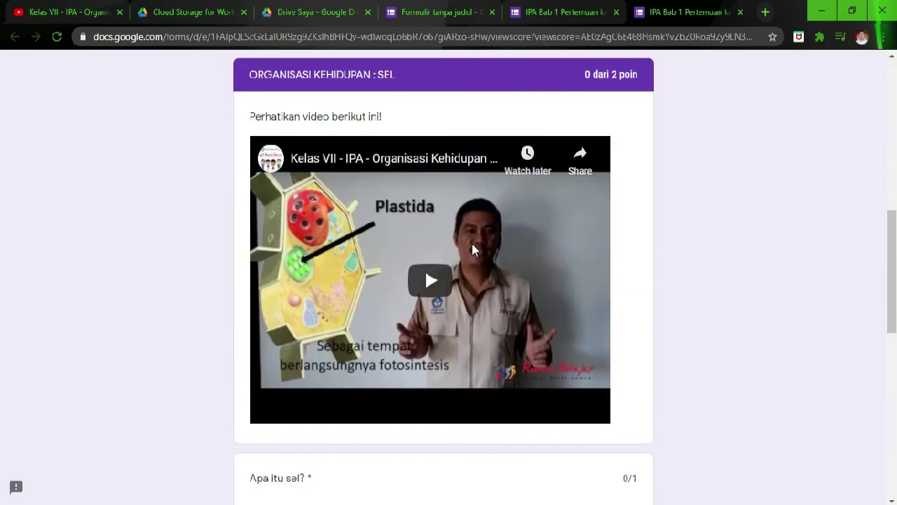
scroll(472, 250, "down", 6)
scroll(473, 250, "up", 2)
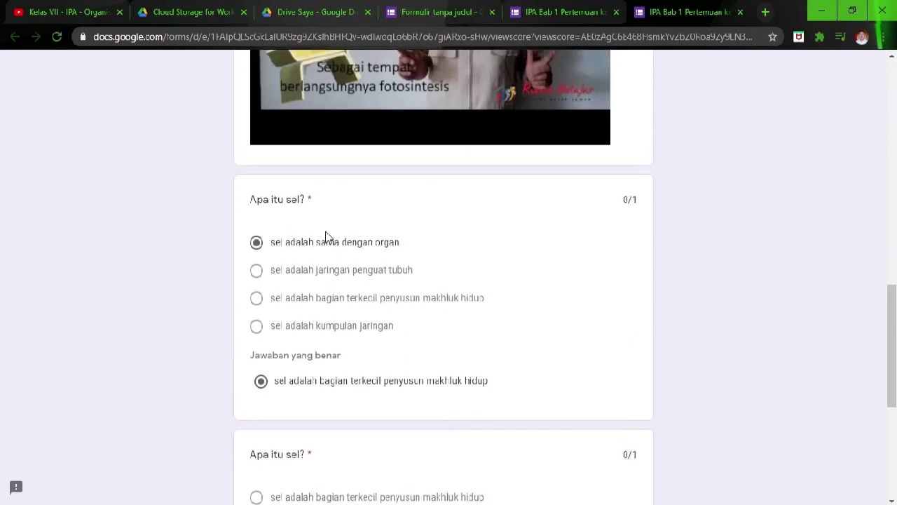
scroll(325, 296, "down", 1)
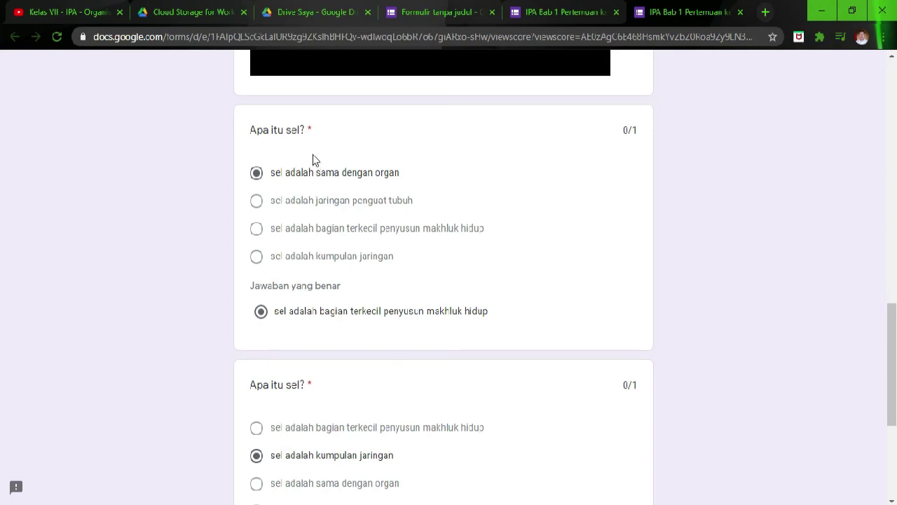
scroll(325, 243, "down", 4)
scroll(322, 243, "up", 5)
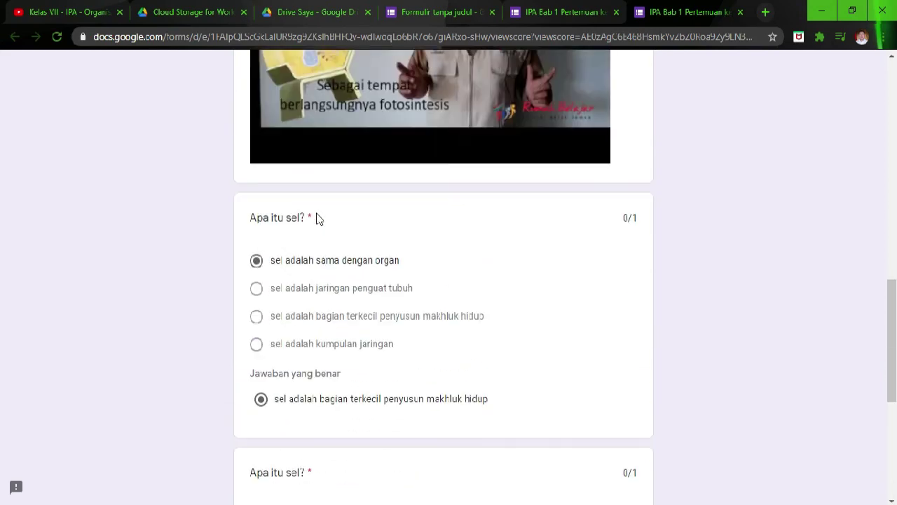
scroll(316, 216, "down", 1)
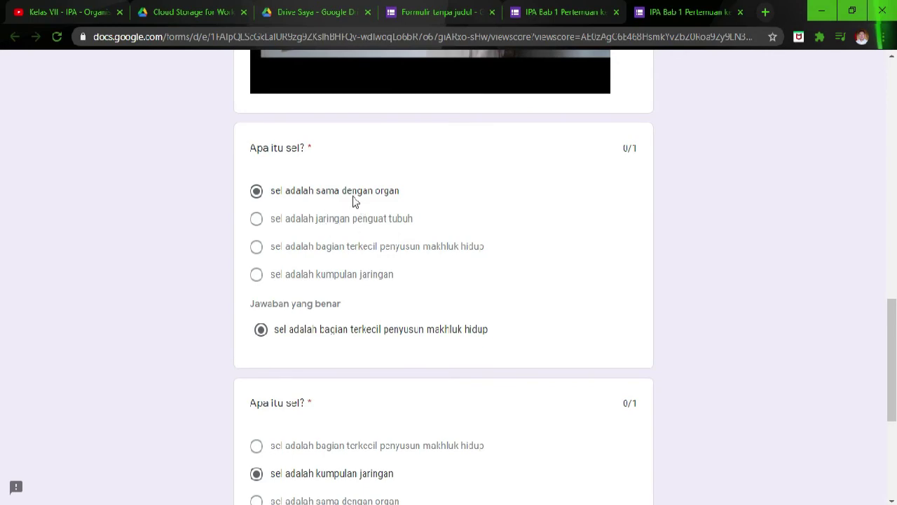
scroll(343, 225, "down", 4)
scroll(387, 232, "up", 7)
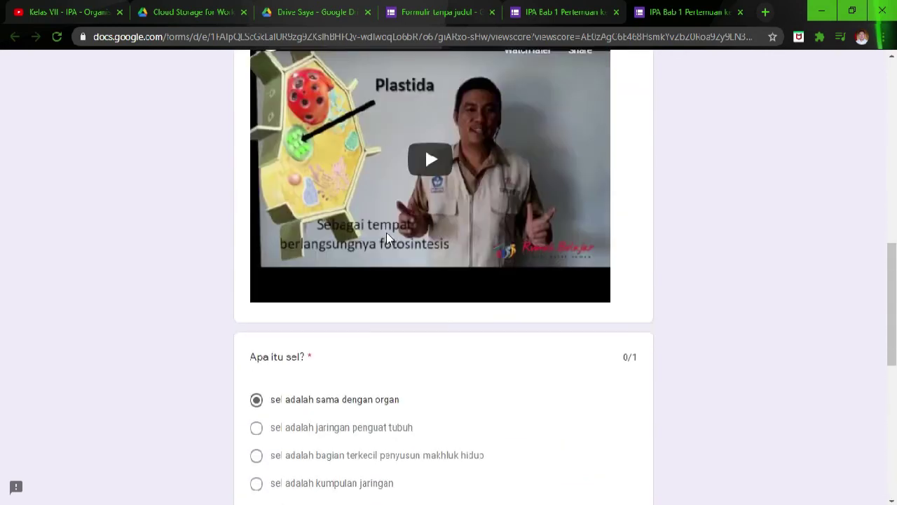
scroll(363, 292, "down", 5)
scroll(391, 225, "up", 1)
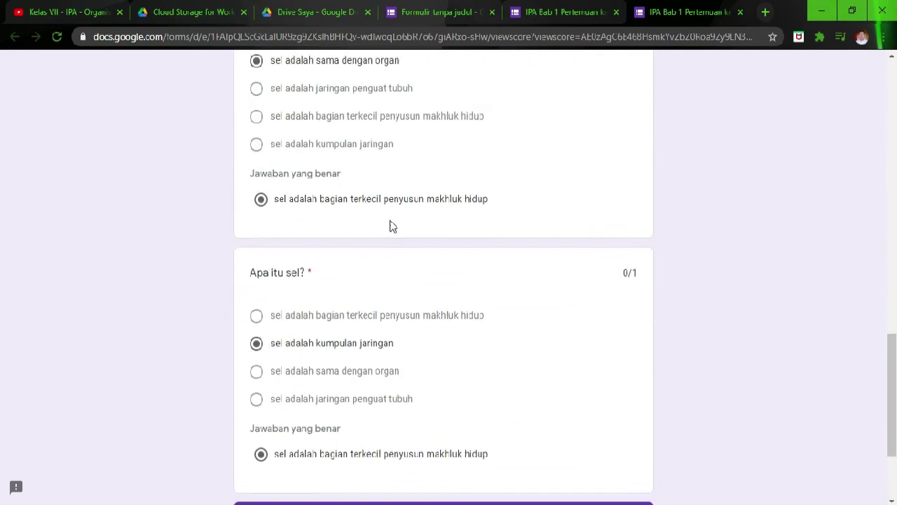
scroll(316, 239, "down", 3)
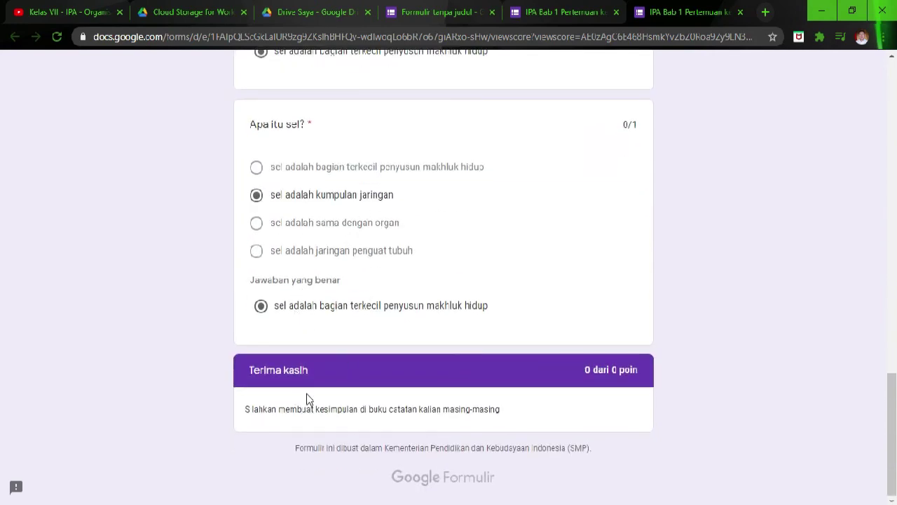
scroll(540, 401, "up", 15)
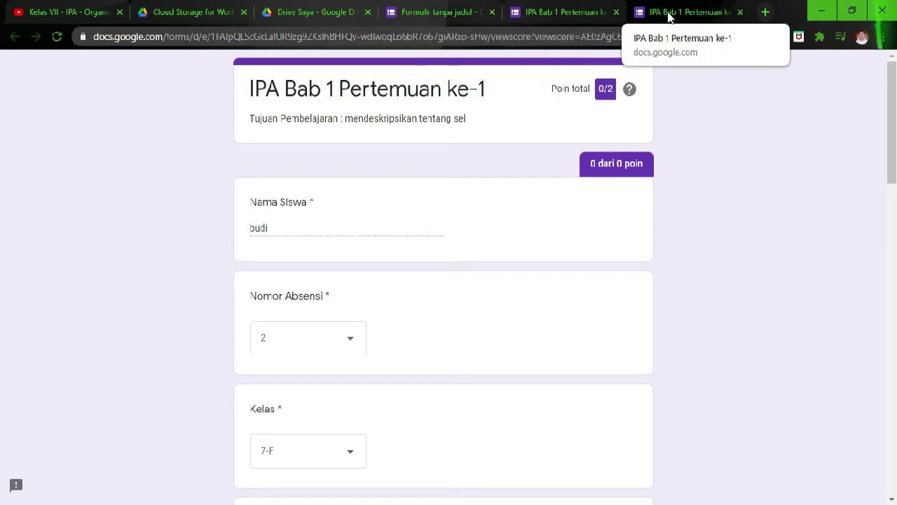
- Return to the form editor, name the form file "IPA Bab 1 Pertemuan ke-1" and show the response summary
left_click(446, 12)
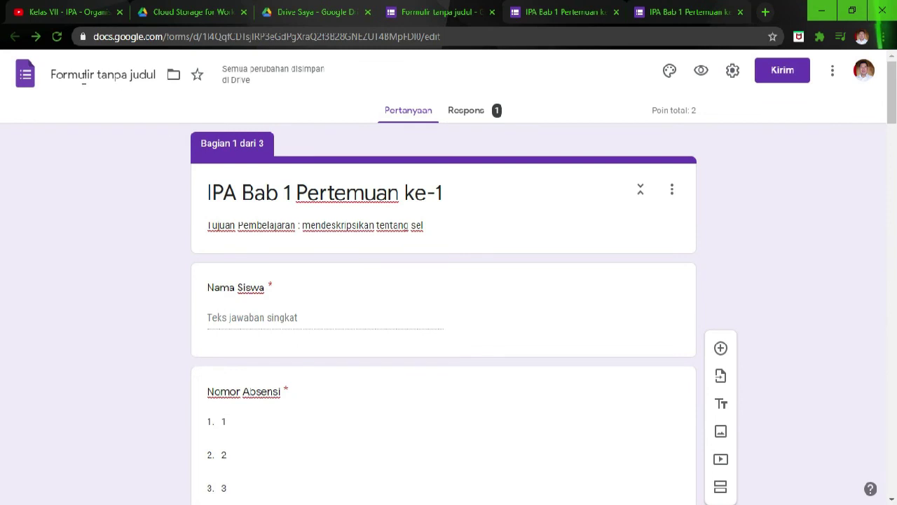
left_click(77, 75)
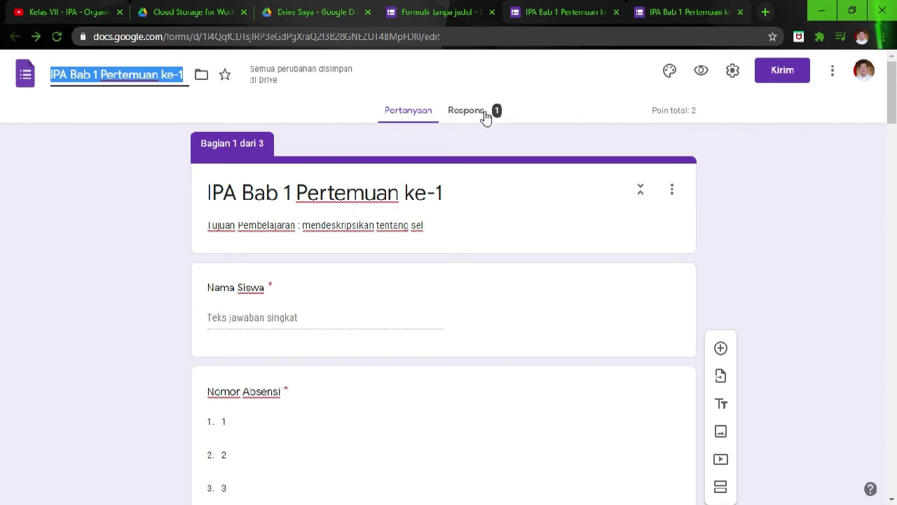
left_click(483, 109)
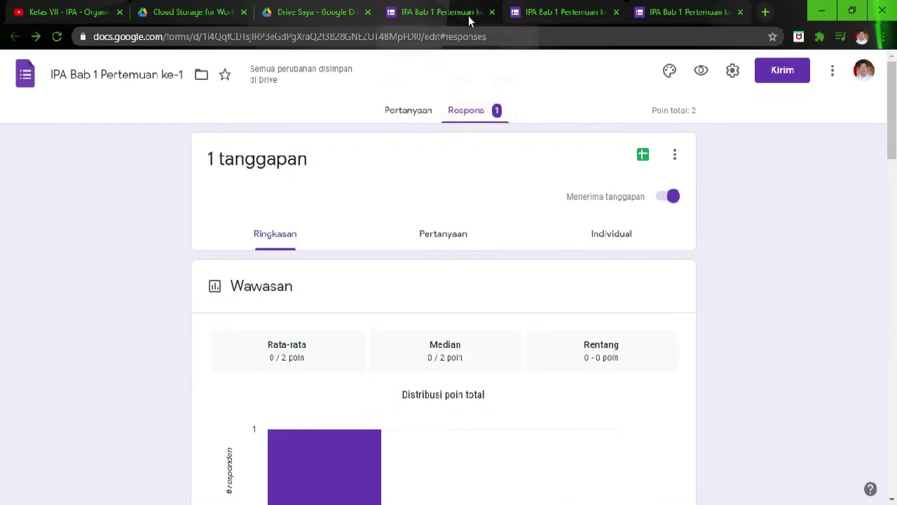
left_click(405, 110)
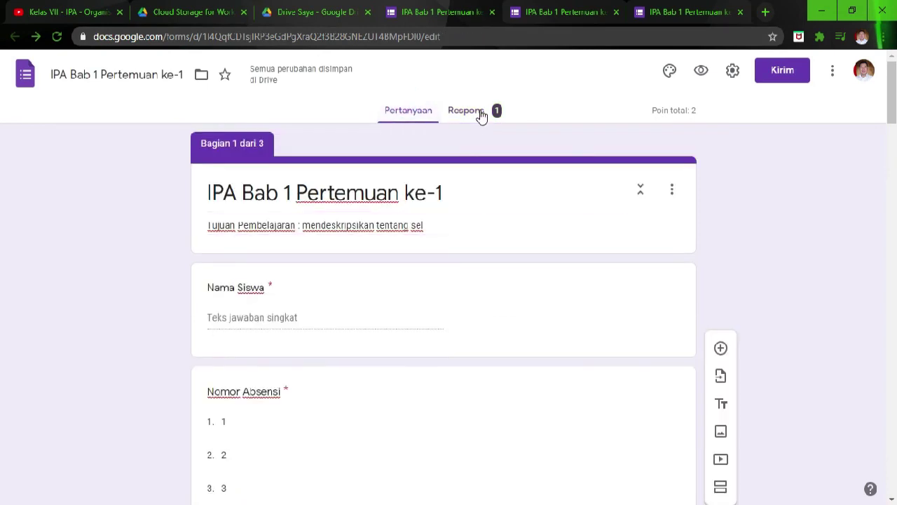
left_click(478, 113)
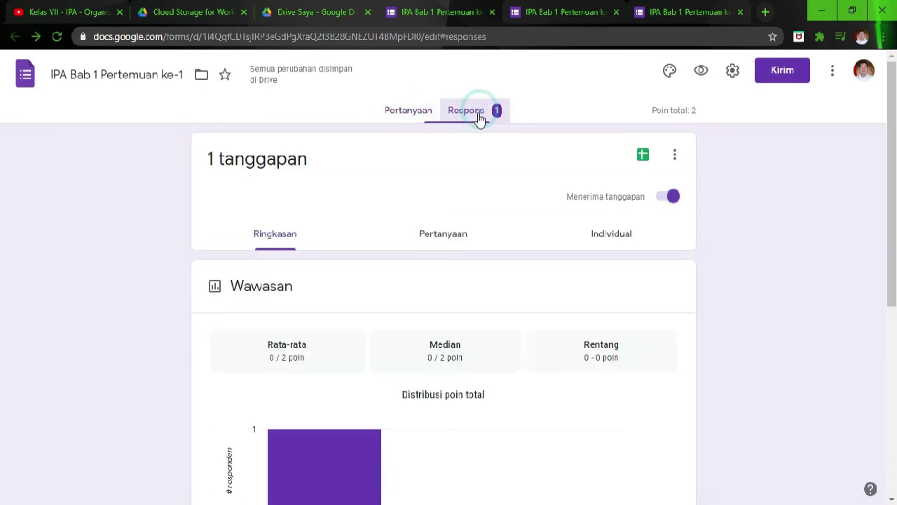
- Create a new response spreadsheet named "IPA Bab 1 Pertemuan ke-1 (Respons)" and check the score of the recorded test entry
left_click(643, 158)
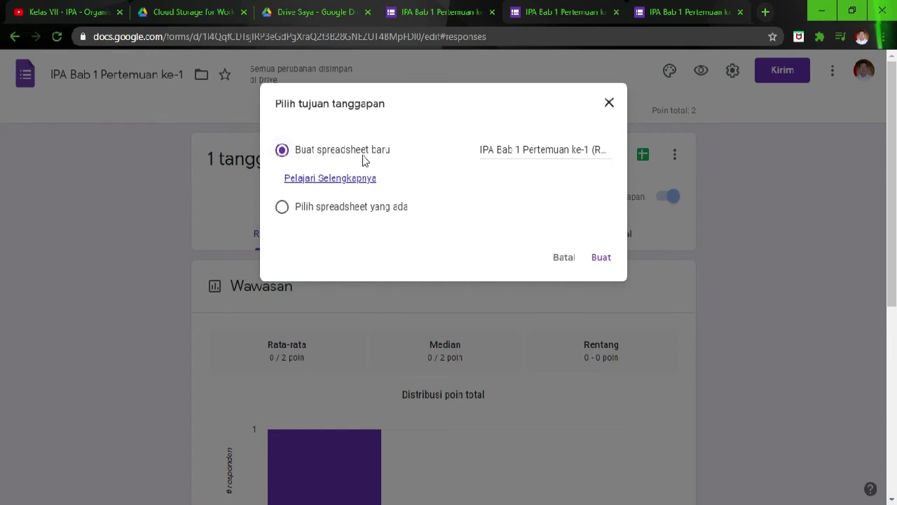
left_click(493, 151)
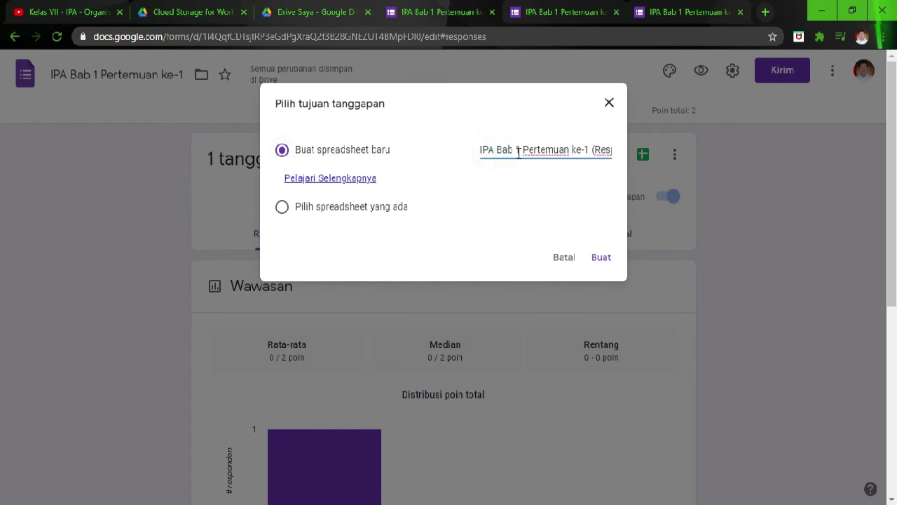
left_click(519, 151)
left_click(594, 149)
left_click(591, 150)
left_click(603, 260)
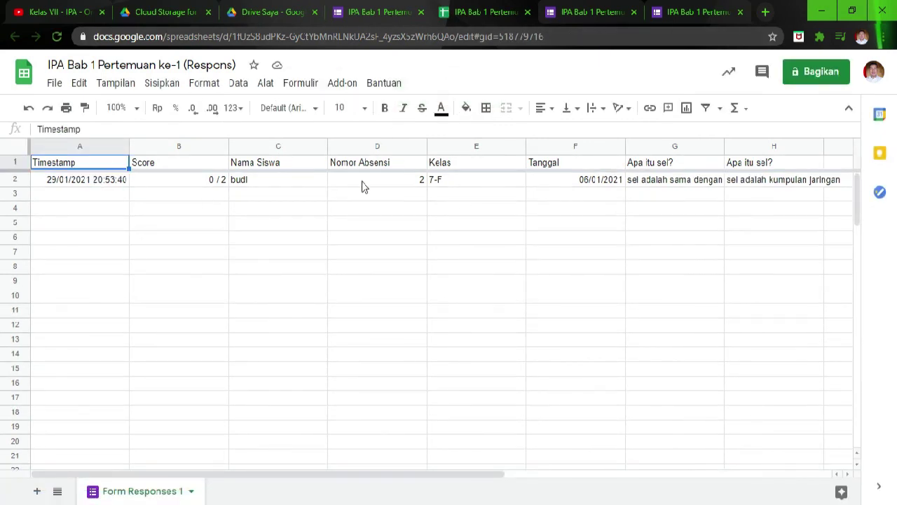
left_click(105, 195)
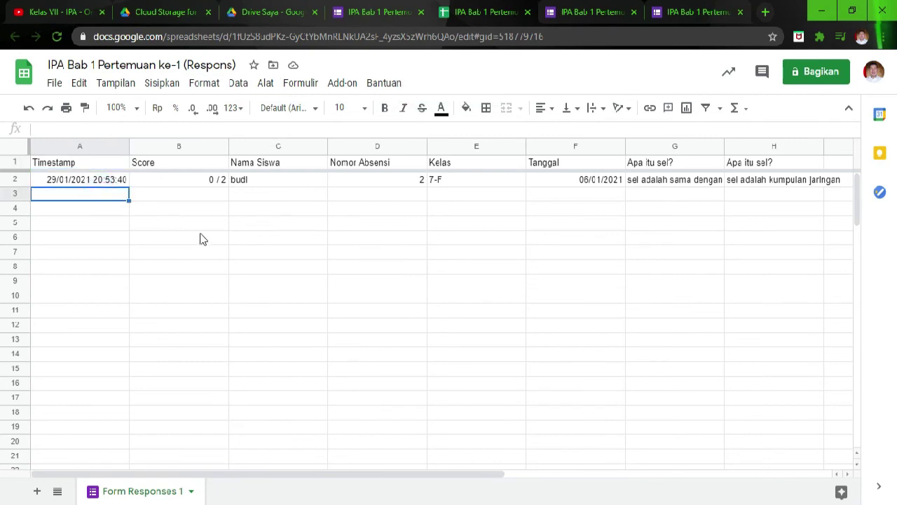
left_click(169, 183)
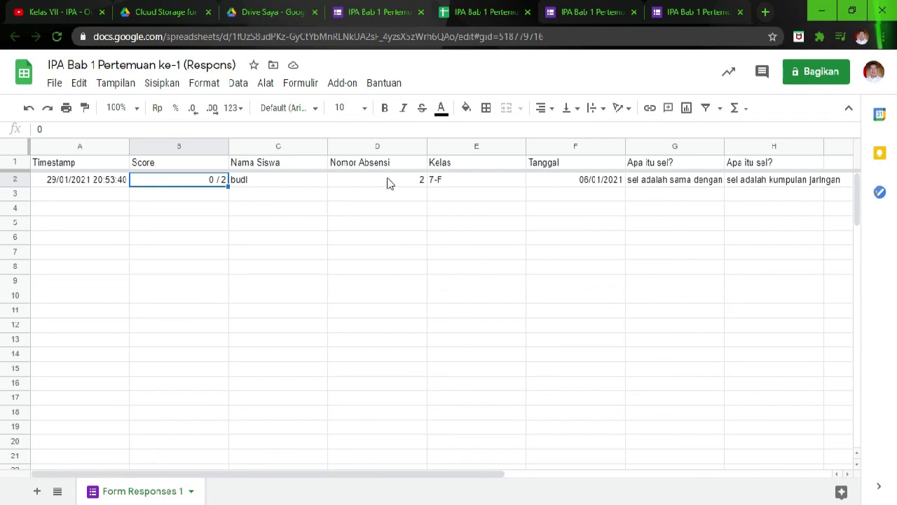
- Return to the form editor and copy the form's shareable link from the send options without shortening the URL
left_click(381, 12)
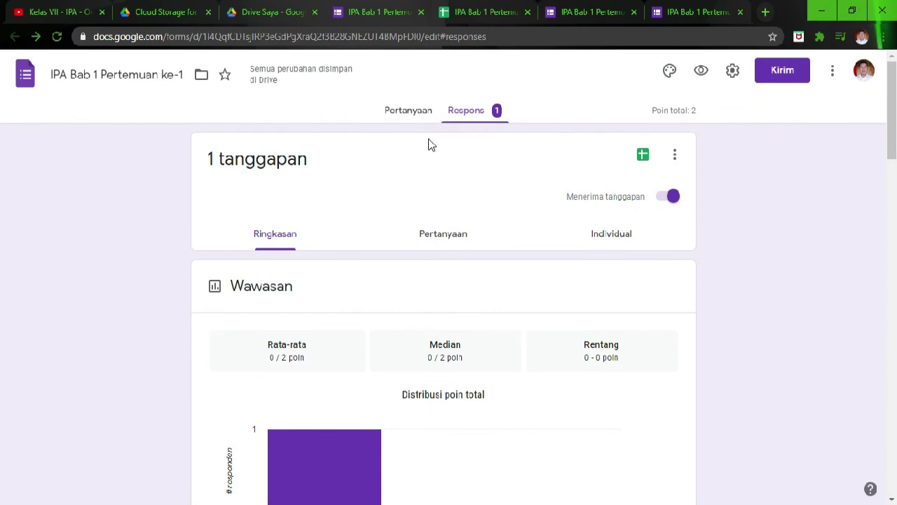
left_click(778, 72)
left_click(778, 72)
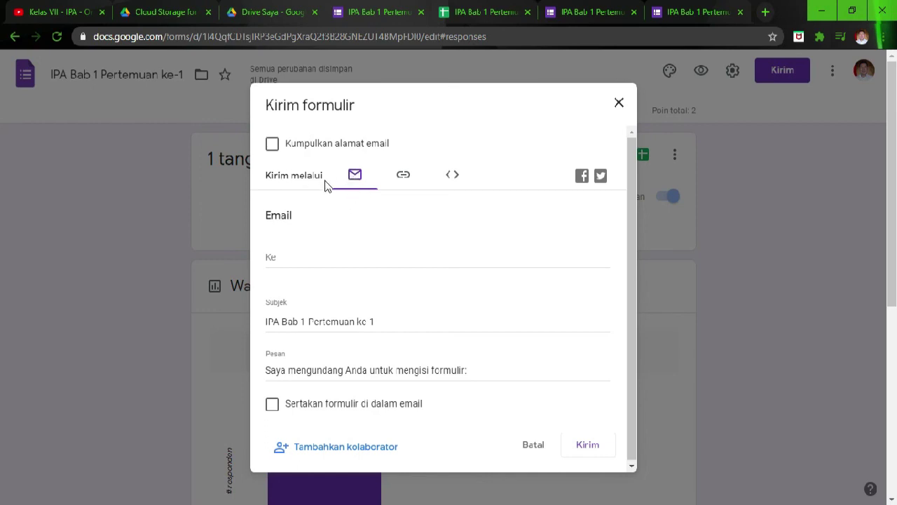
left_click(403, 178)
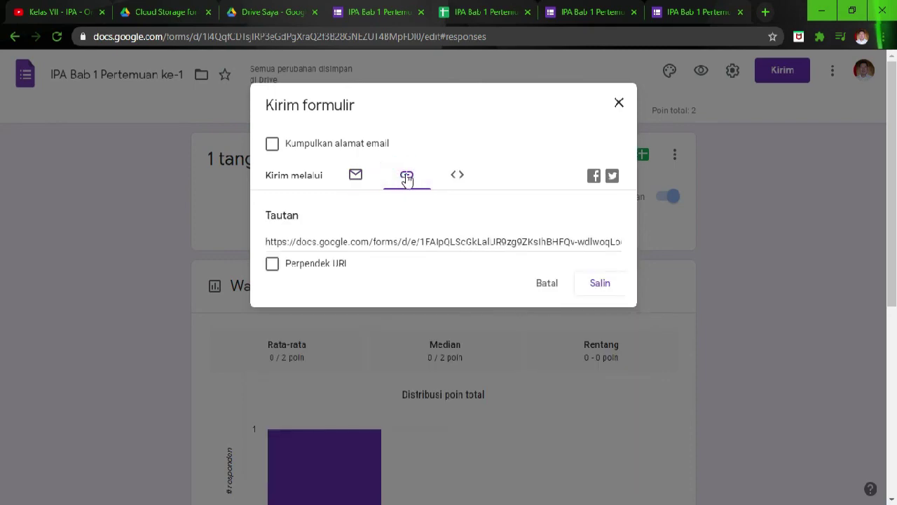
left_click(601, 284)
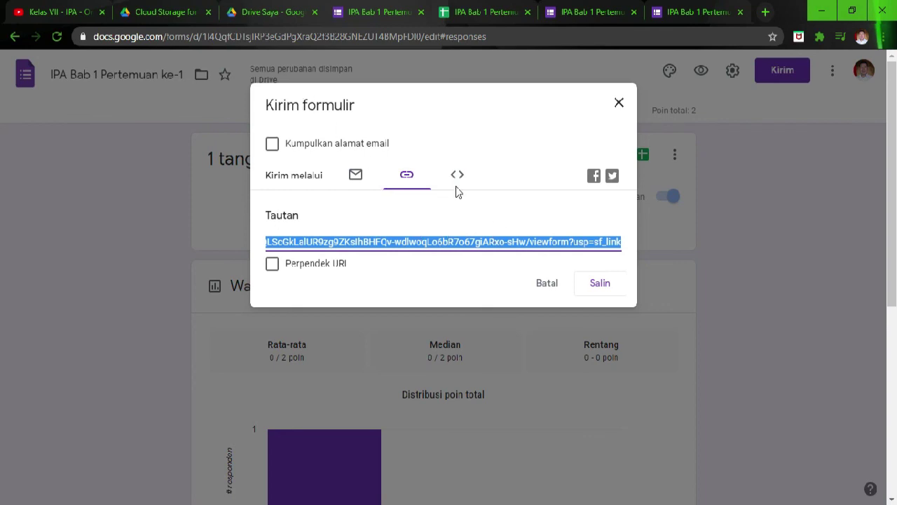
left_click(618, 105)
- Look over the form's questions down to "Apa itu sel?" and copy the form link once more for sharing
left_click(410, 114)
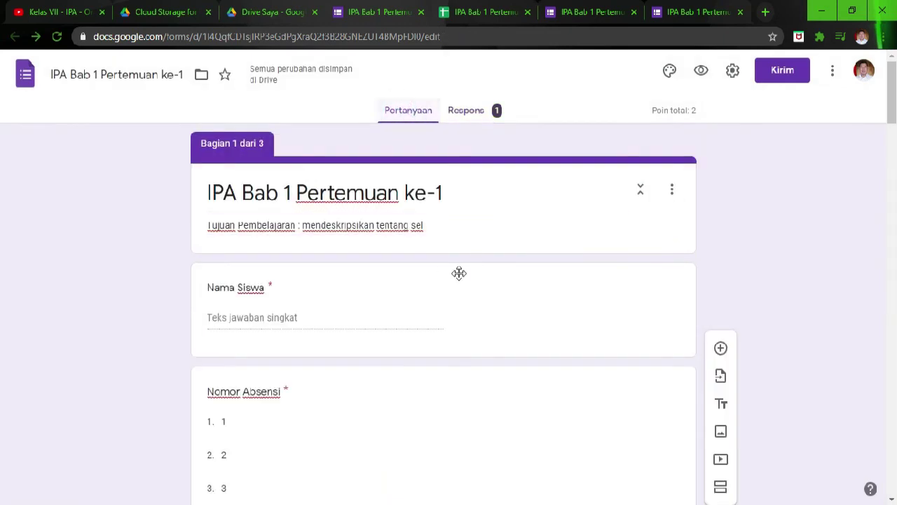
scroll(489, 336, "down", 8)
scroll(489, 335, "down", 8)
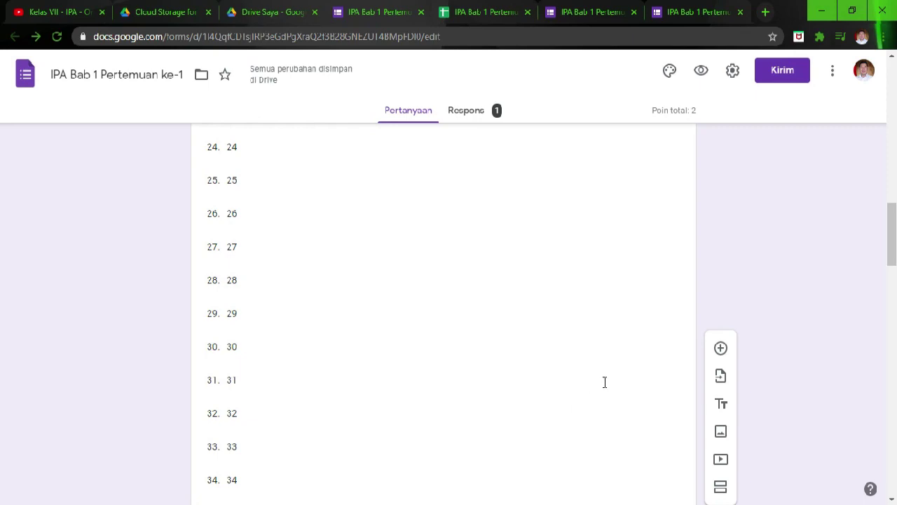
scroll(323, 282, "down", 10)
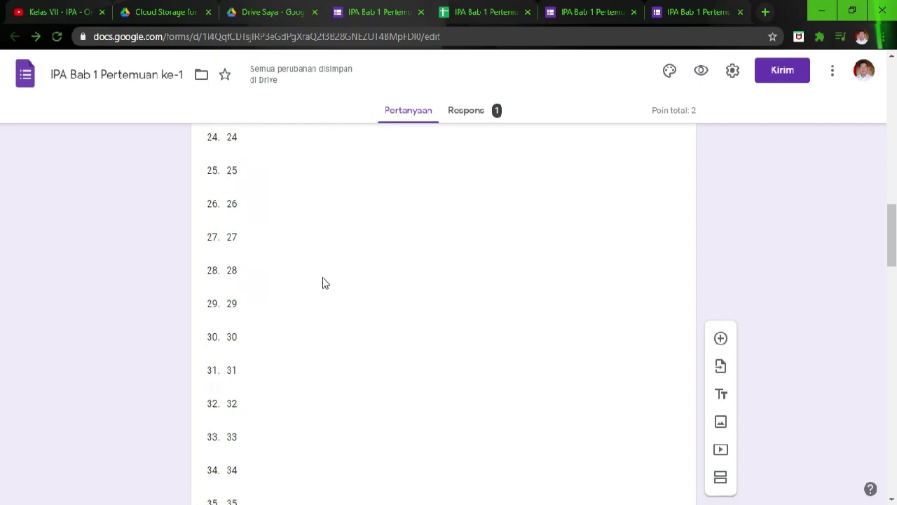
scroll(325, 289, "down", 5)
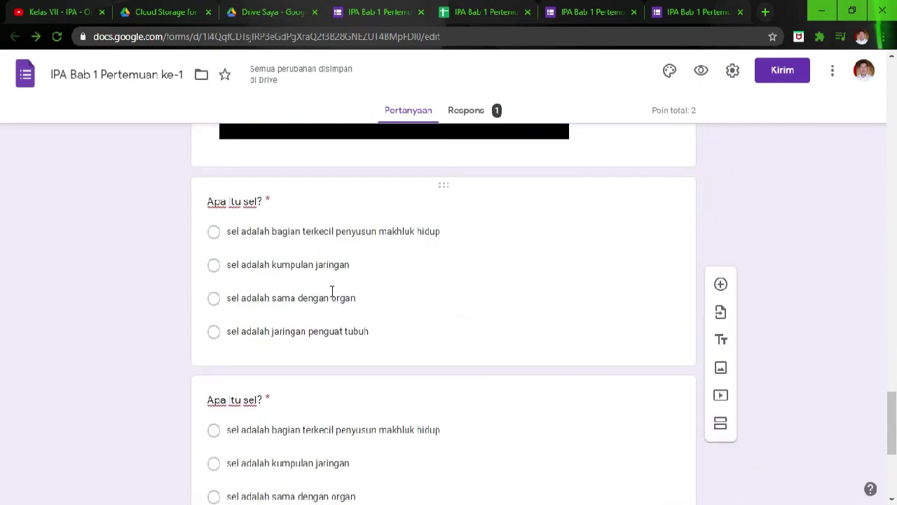
left_click(774, 82)
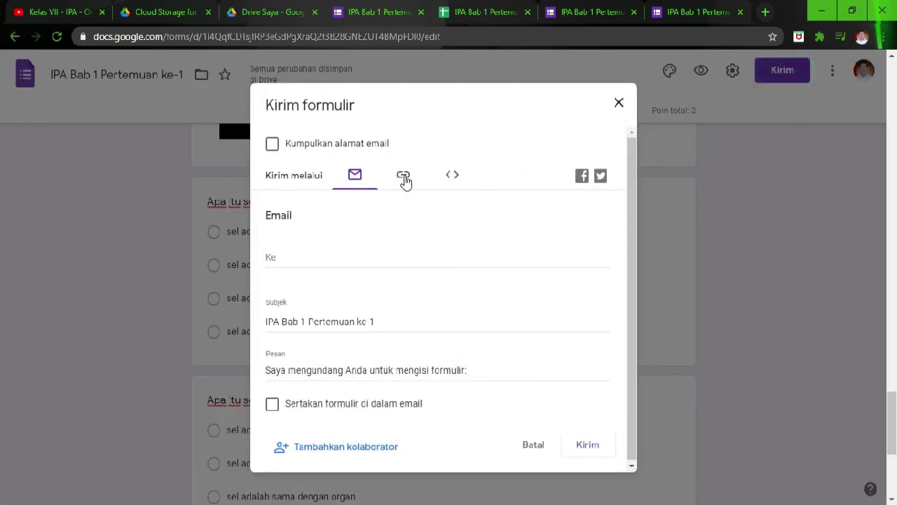
left_click(405, 176)
left_click(601, 284)
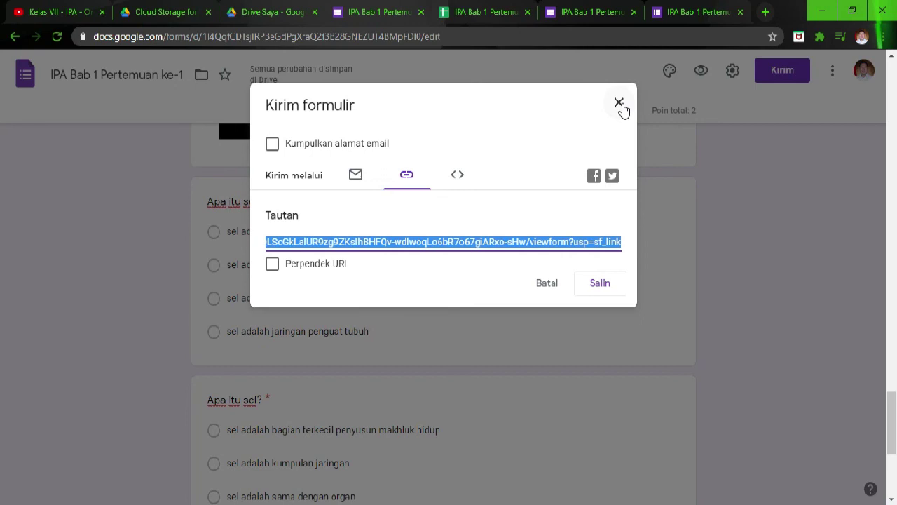
left_click(620, 105)
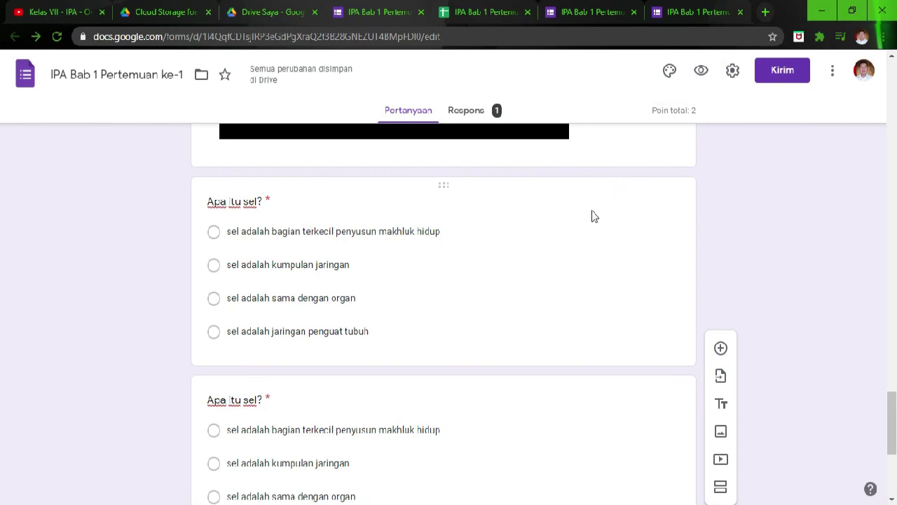
- Revisit the "ORGANISASI KEHIDUPAN : SEL" video section, and close the response spreadsheet and the form editor
scroll(424, 228, "up", 6)
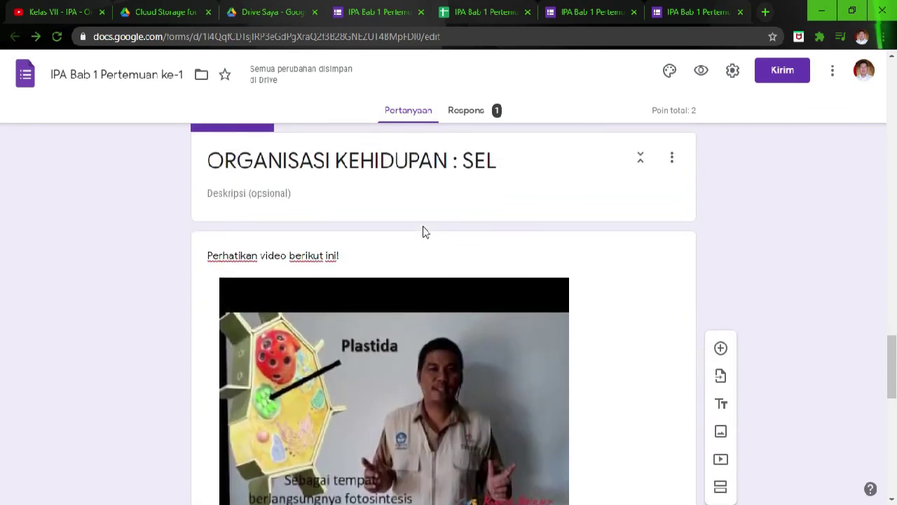
scroll(423, 232, "down", 2)
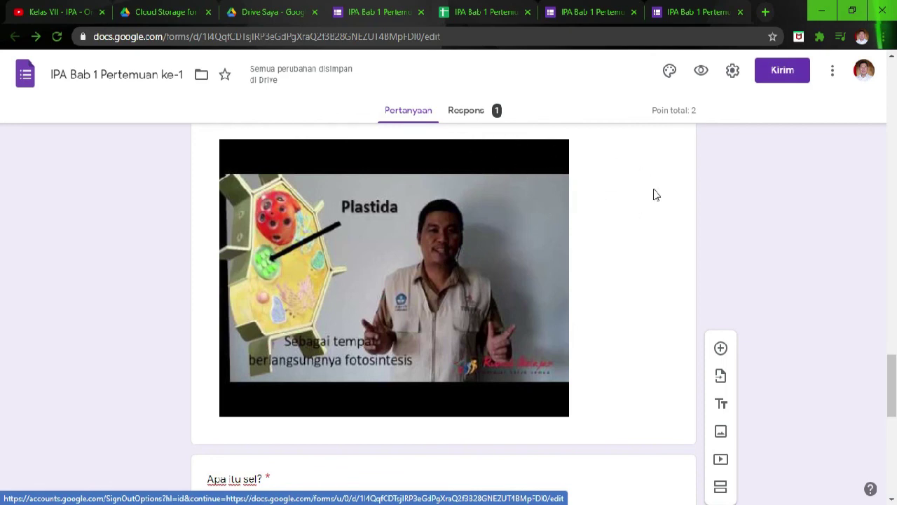
left_click(488, 12)
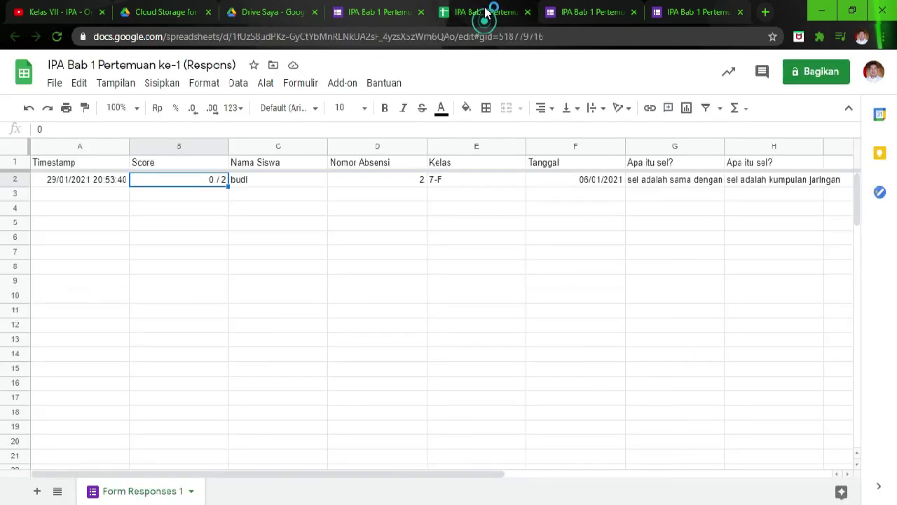
left_click(528, 13)
left_click(421, 13)
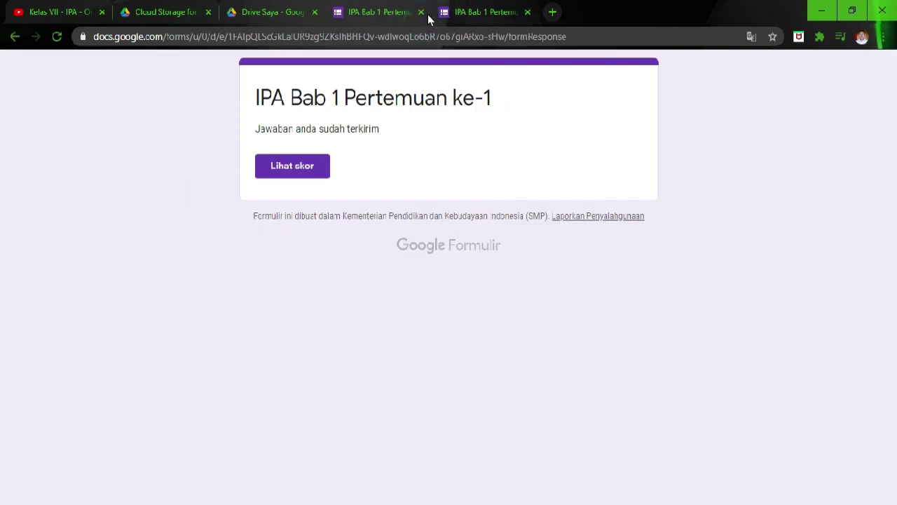
- Close the submission confirmation and score pages, and open the "IPA Bab 1 Pertemuan ke-1 (Respons)" spreadsheet from Drive Saya
left_click(423, 13)
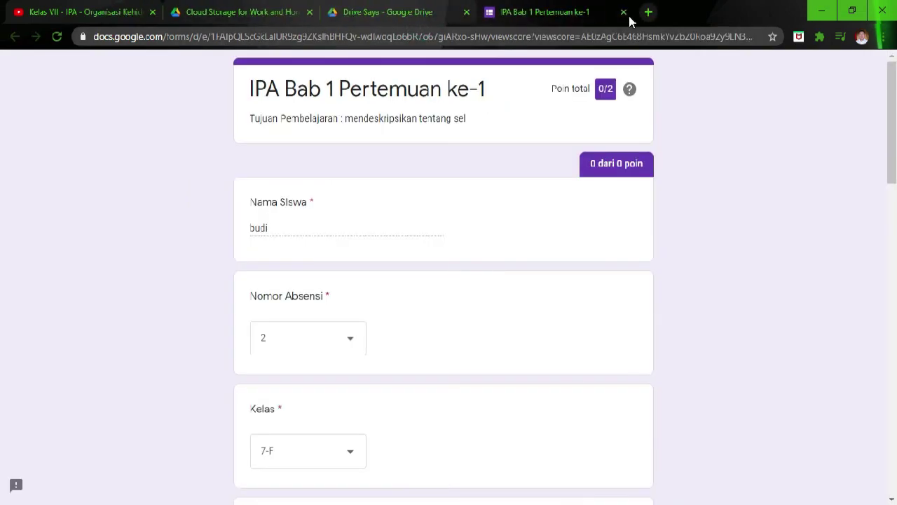
left_click(623, 12)
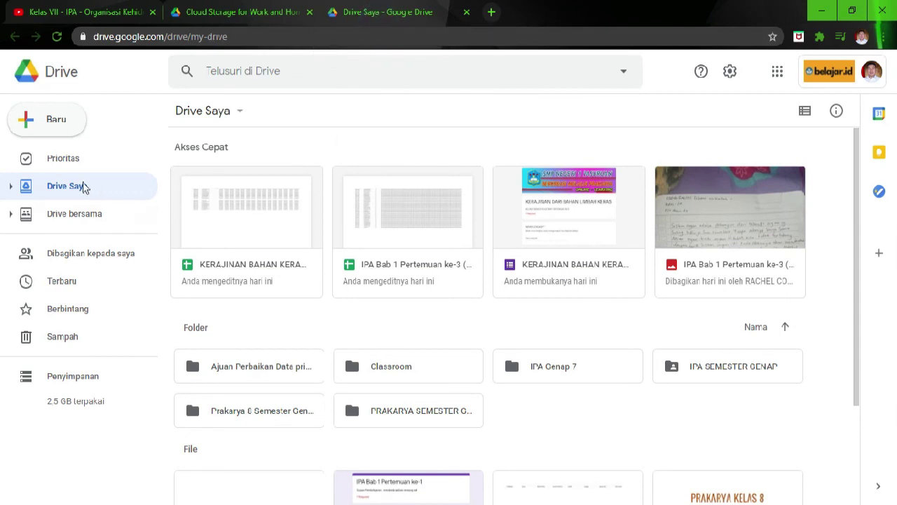
scroll(566, 334, "down", 2)
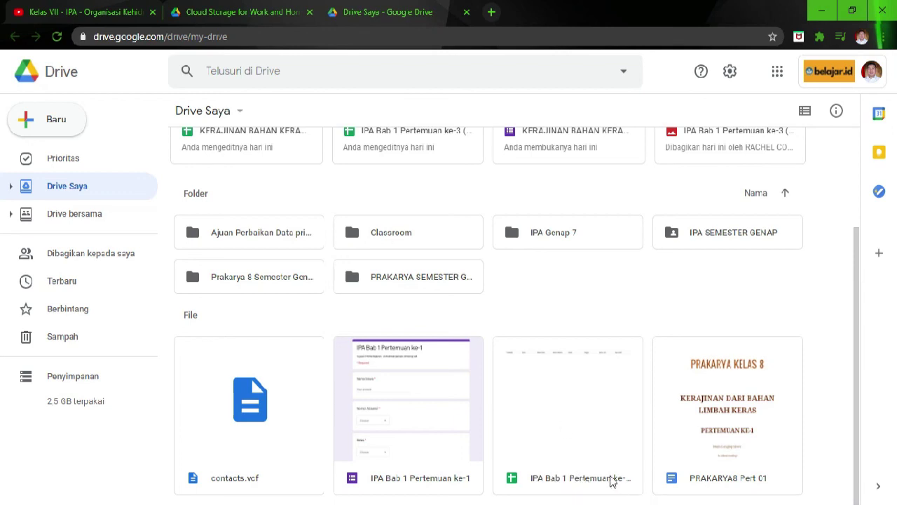
double_click(538, 396)
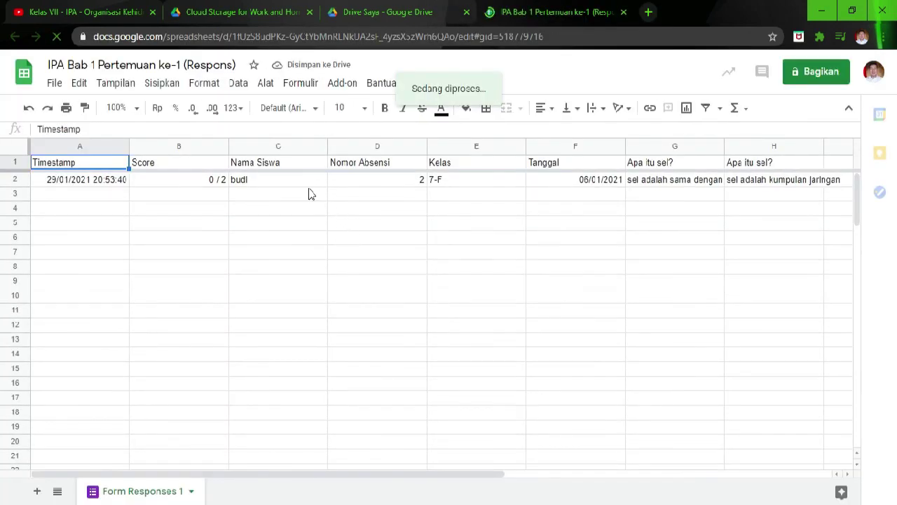
- Sort the response sheet from A to Z by the "Nama Siswa" column
left_click(321, 149)
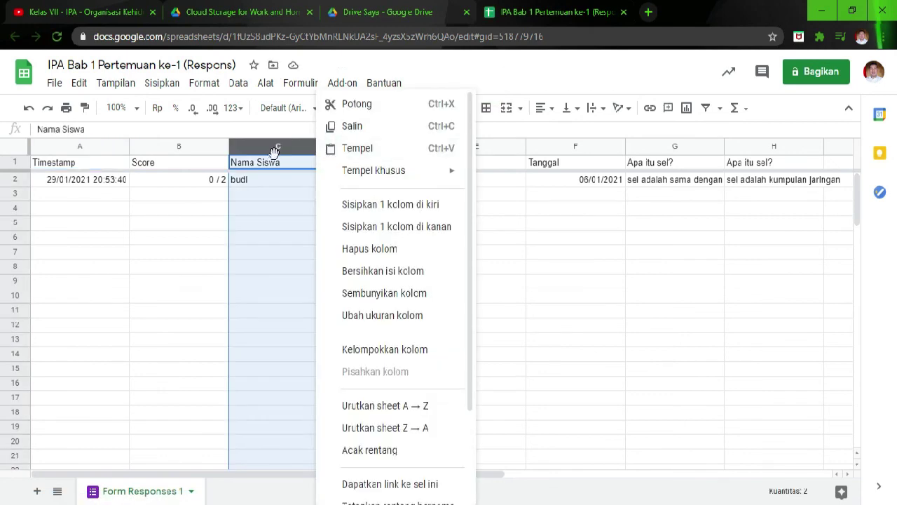
left_click(284, 193)
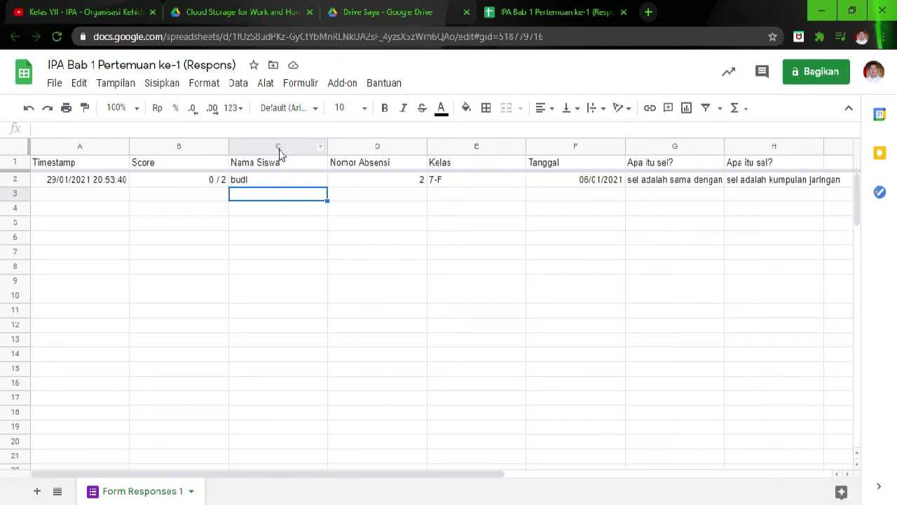
left_click(320, 149)
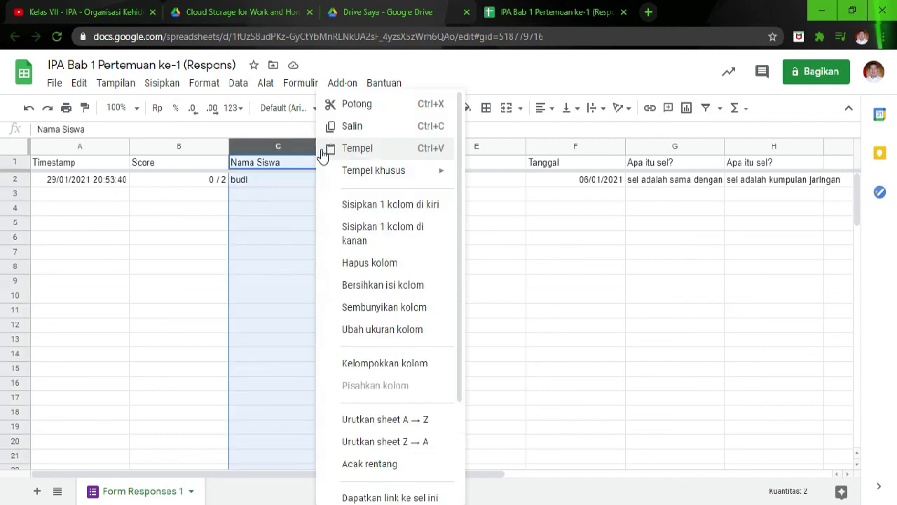
left_click(390, 412)
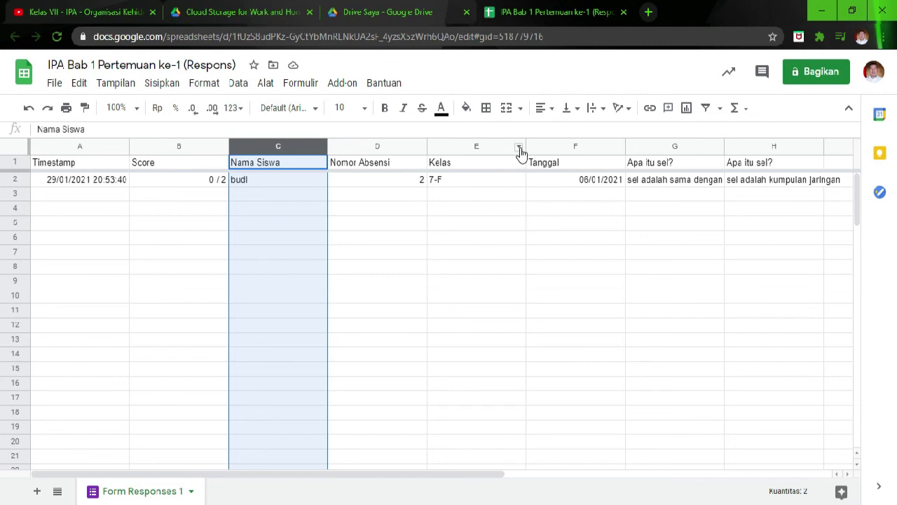
- Sort the response sheet from A to Z by the "Kelas" column and return to Drive Saya
left_click(502, 209)
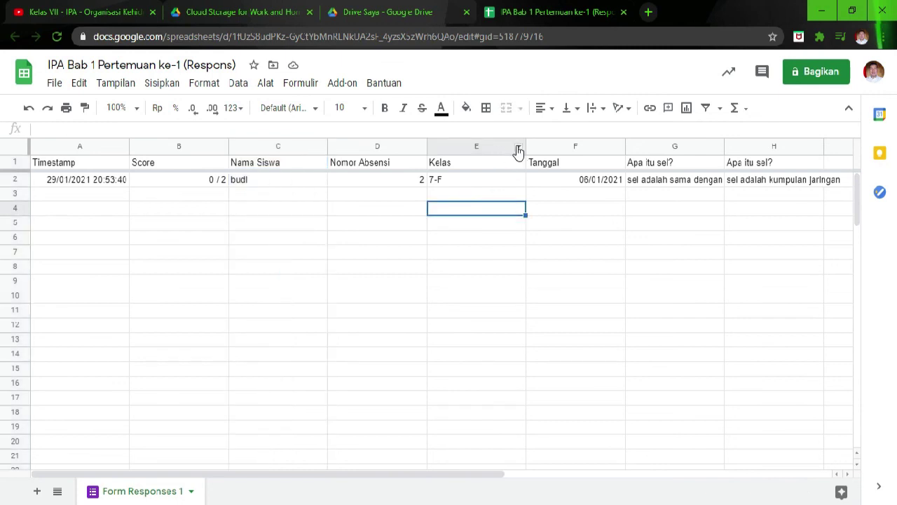
left_click(519, 150)
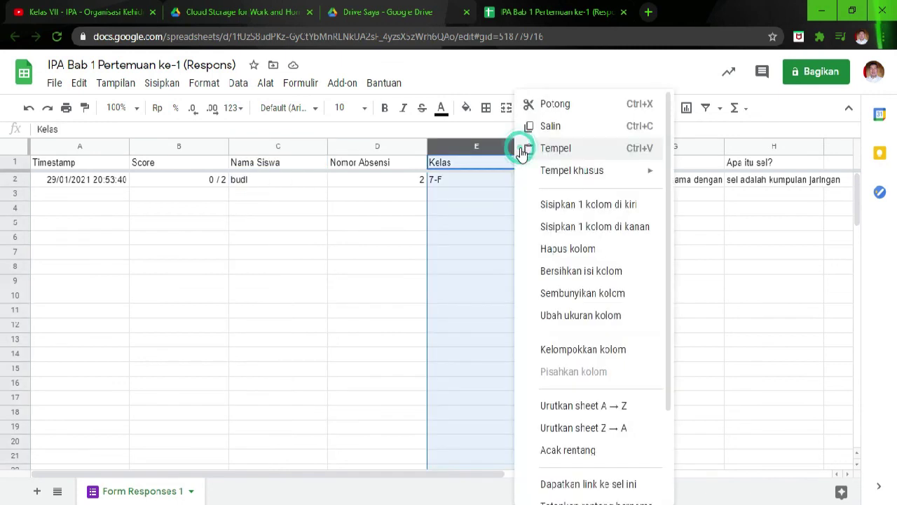
left_click(595, 416)
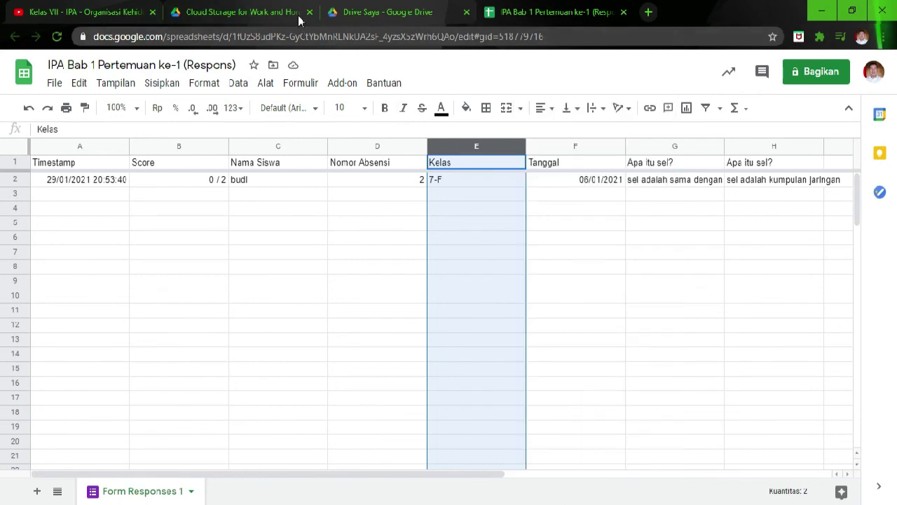
left_click(415, 14)
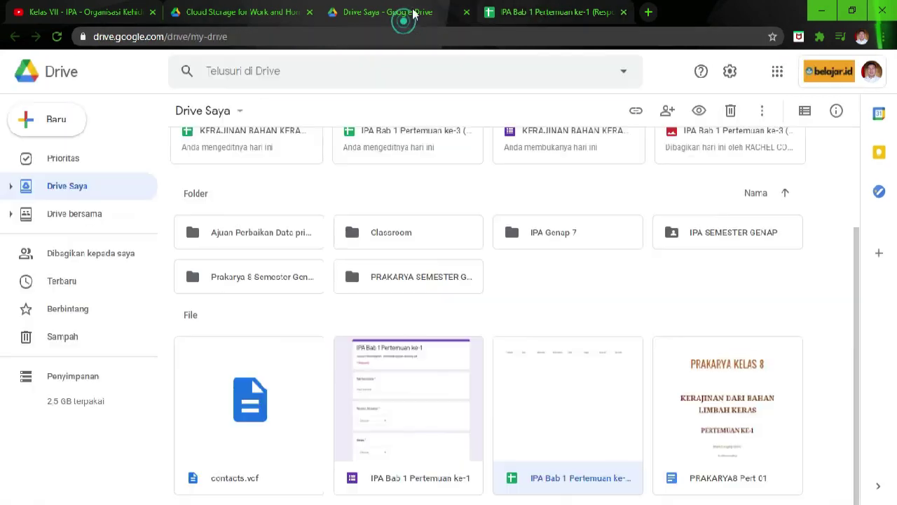